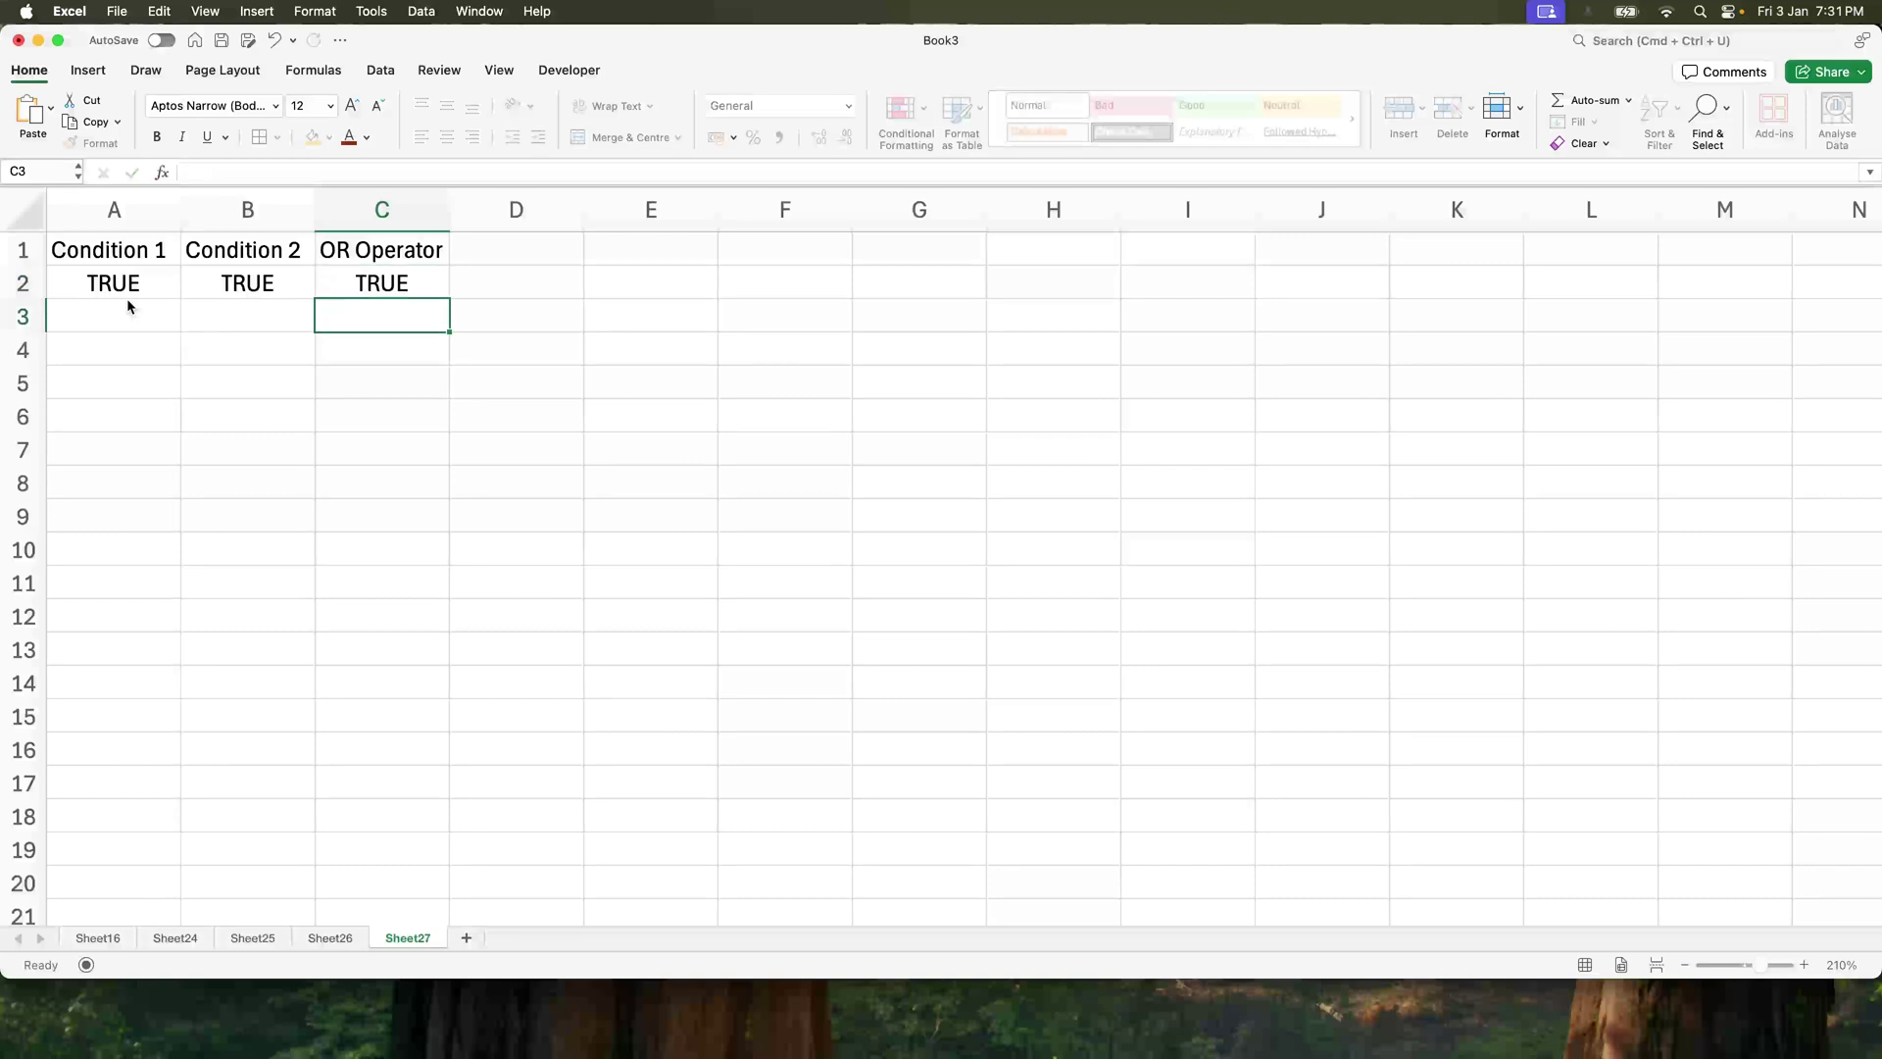
Enter TRUE in A3, FALSE in B3 and TRUE in C3 as the second case of the OR table.
{"action": "left_click", "coordinate": [128, 304]}
{"action": "type", "text": "True"}
{"action": "key", "text": "Tab"}
{"action": "type", "text": "False"}
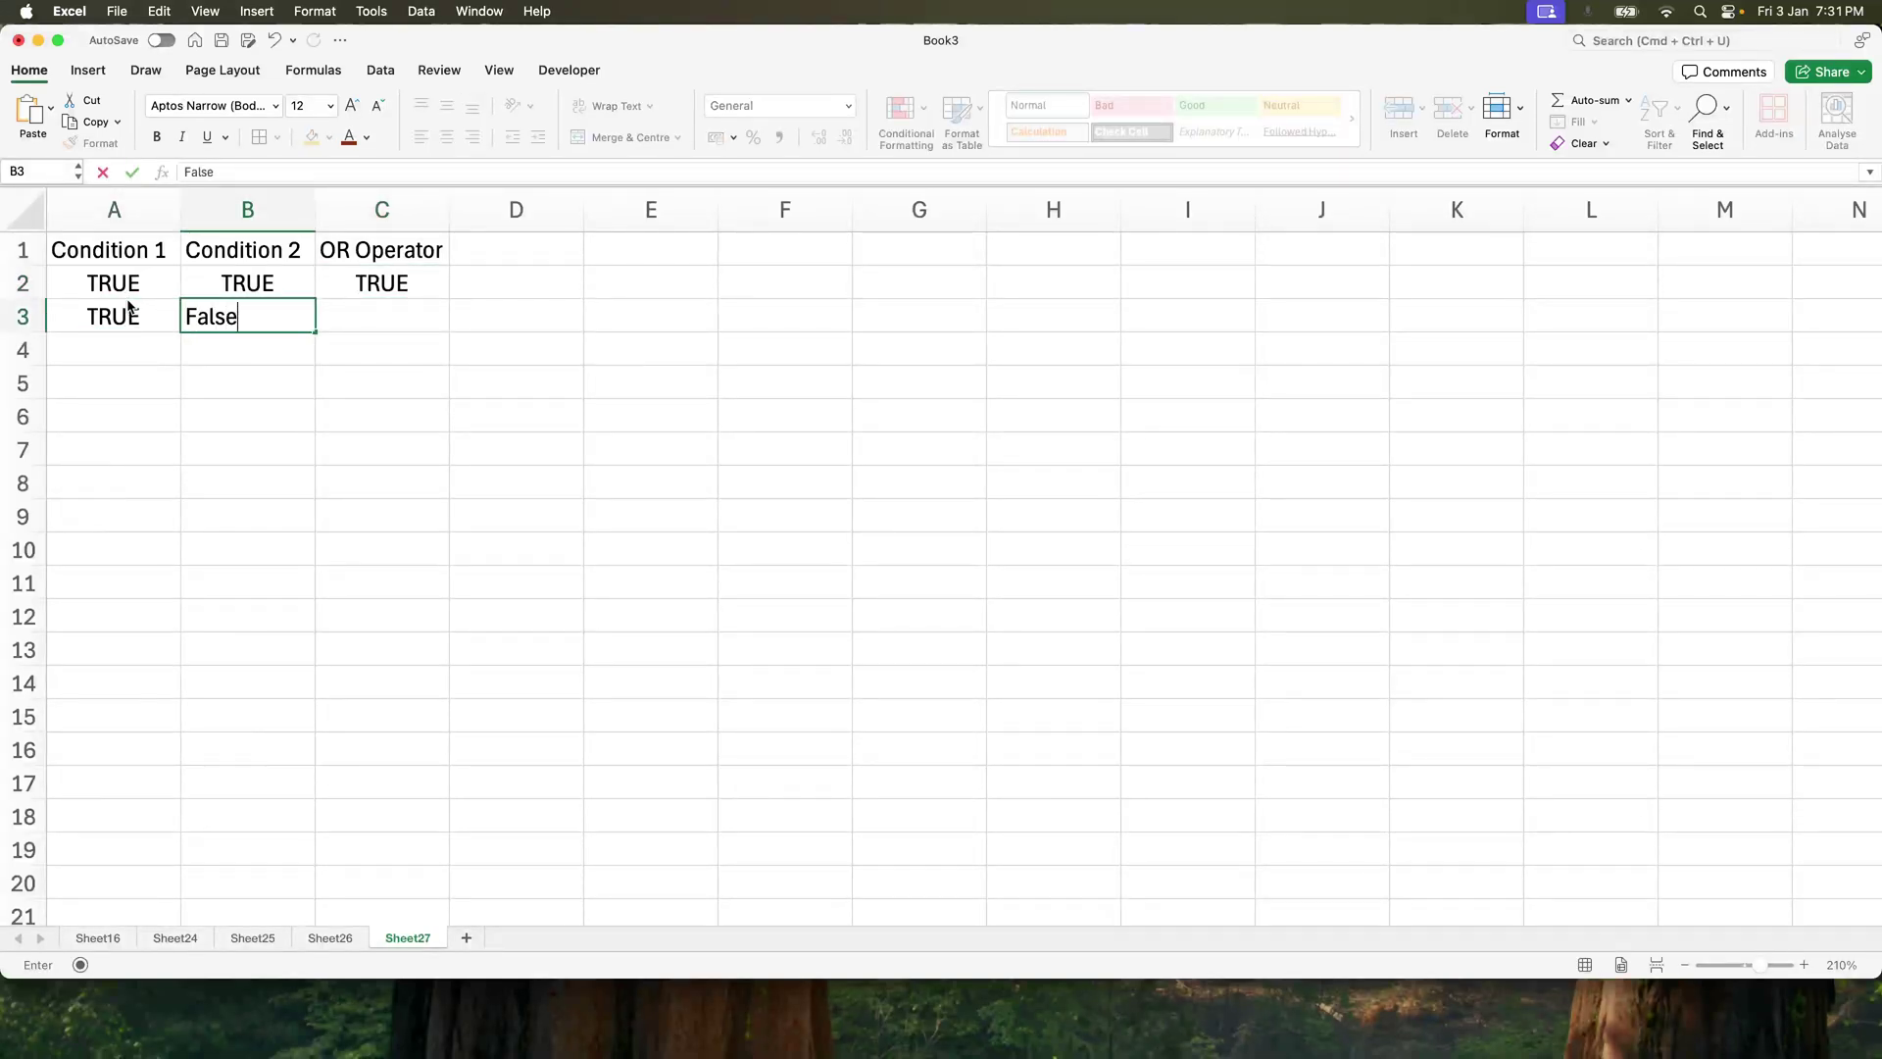
{"action": "key", "text": "Tab"}
{"action": "type", "text": "Tr"}
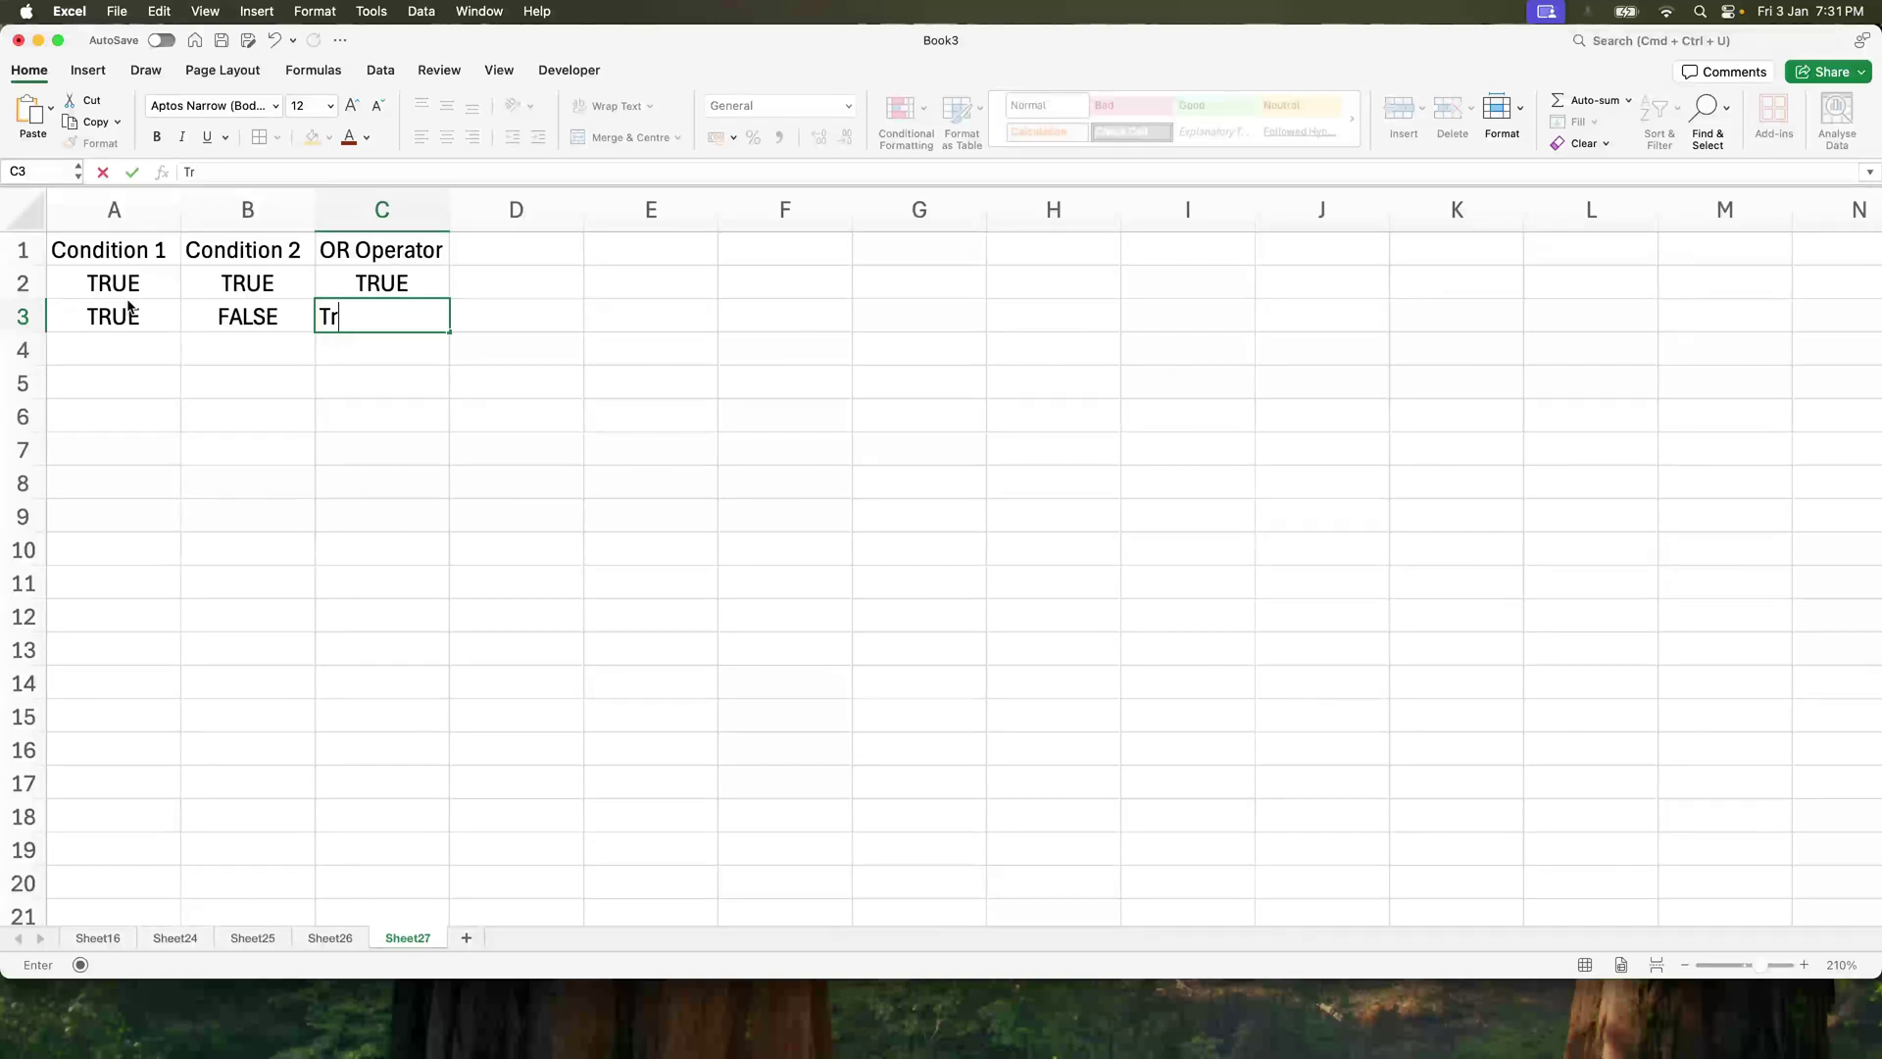
{"action": "type", "text": "ieue"}
{"action": "key", "text": "Return"}
Enter FALSE in A4, TRUE in B4 and TRUE in C4 as the third case of the OR table.
{"action": "type", "text": "False"}
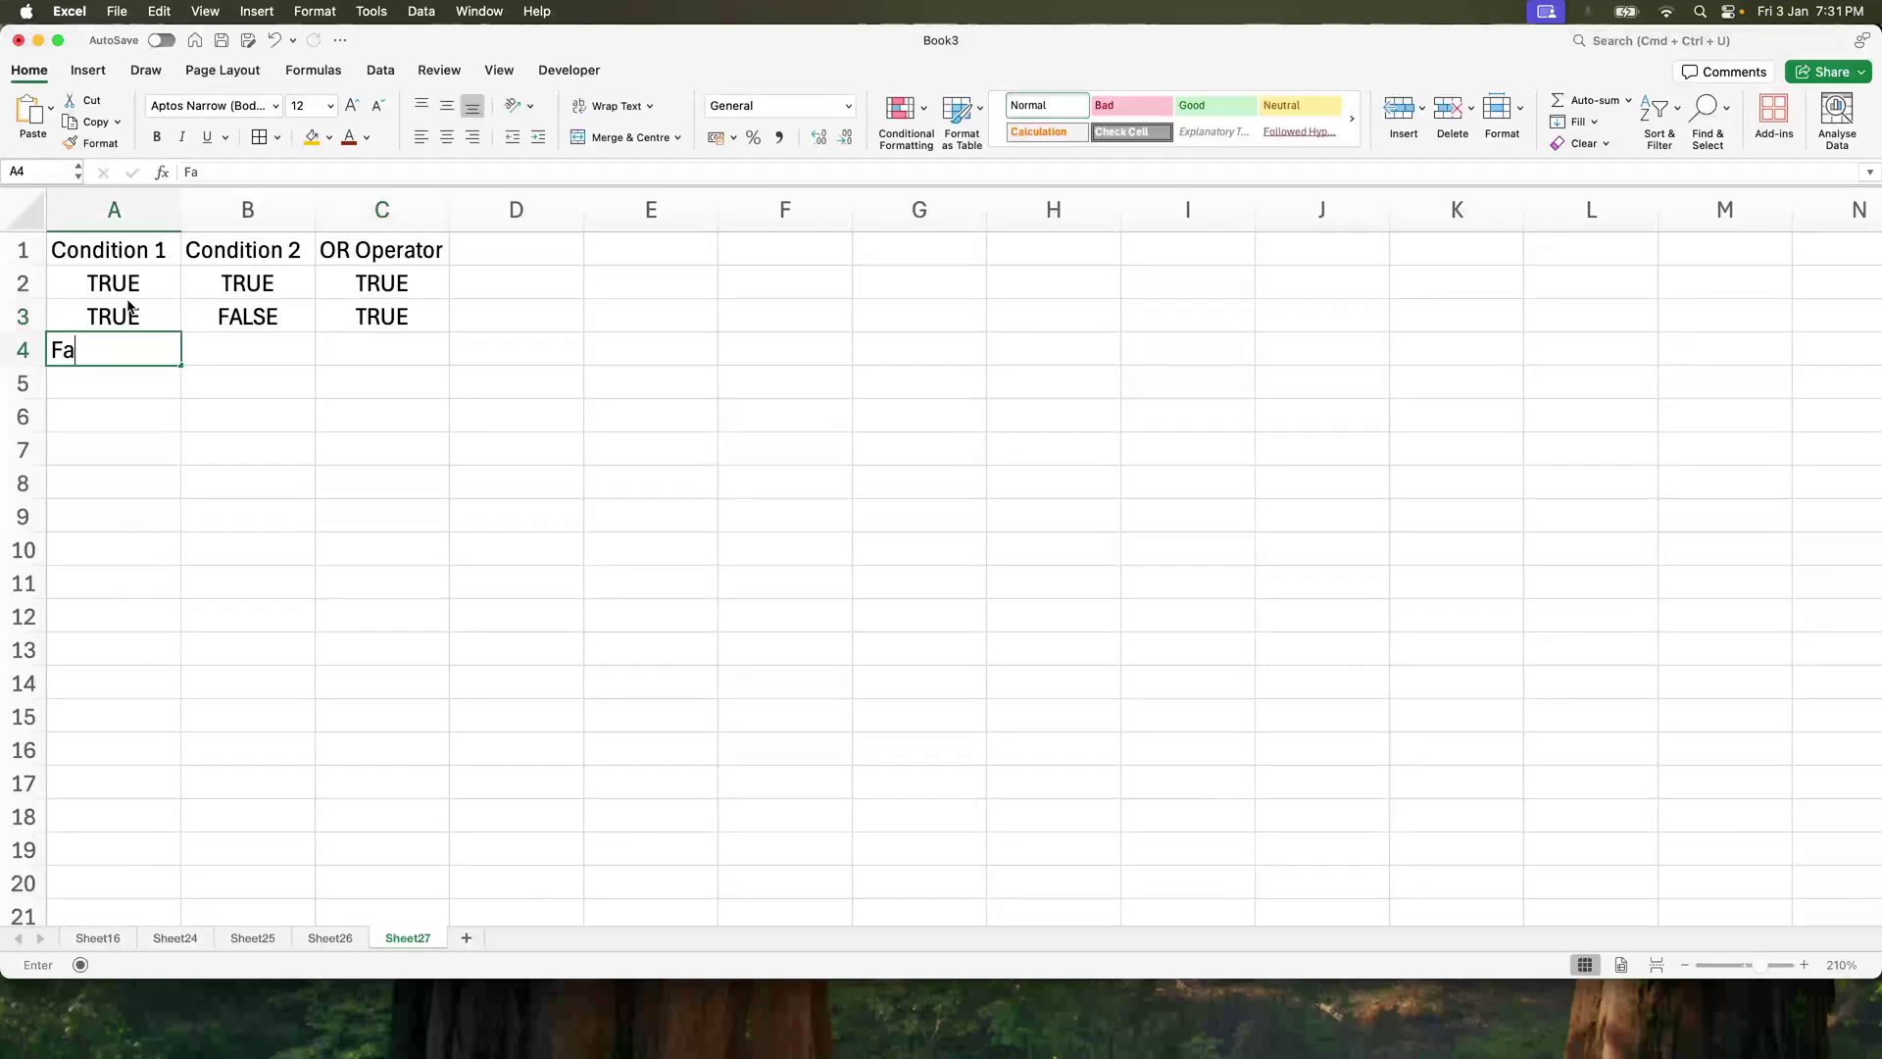
{"action": "key", "text": "BackSpace"}
{"action": "key", "text": "BackSpace"}
{"action": "key", "text": "Tab"}
{"action": "type", "text": "True"}
{"action": "key", "text": "Tab"}
{"action": "type", "text": "True"}
{"action": "key", "text": "Return"}
Enter FALSE in A5, B5 and C5 as the last case of the OR table.
{"action": "type", "text": "False"}
{"action": "key", "text": "Tab"}
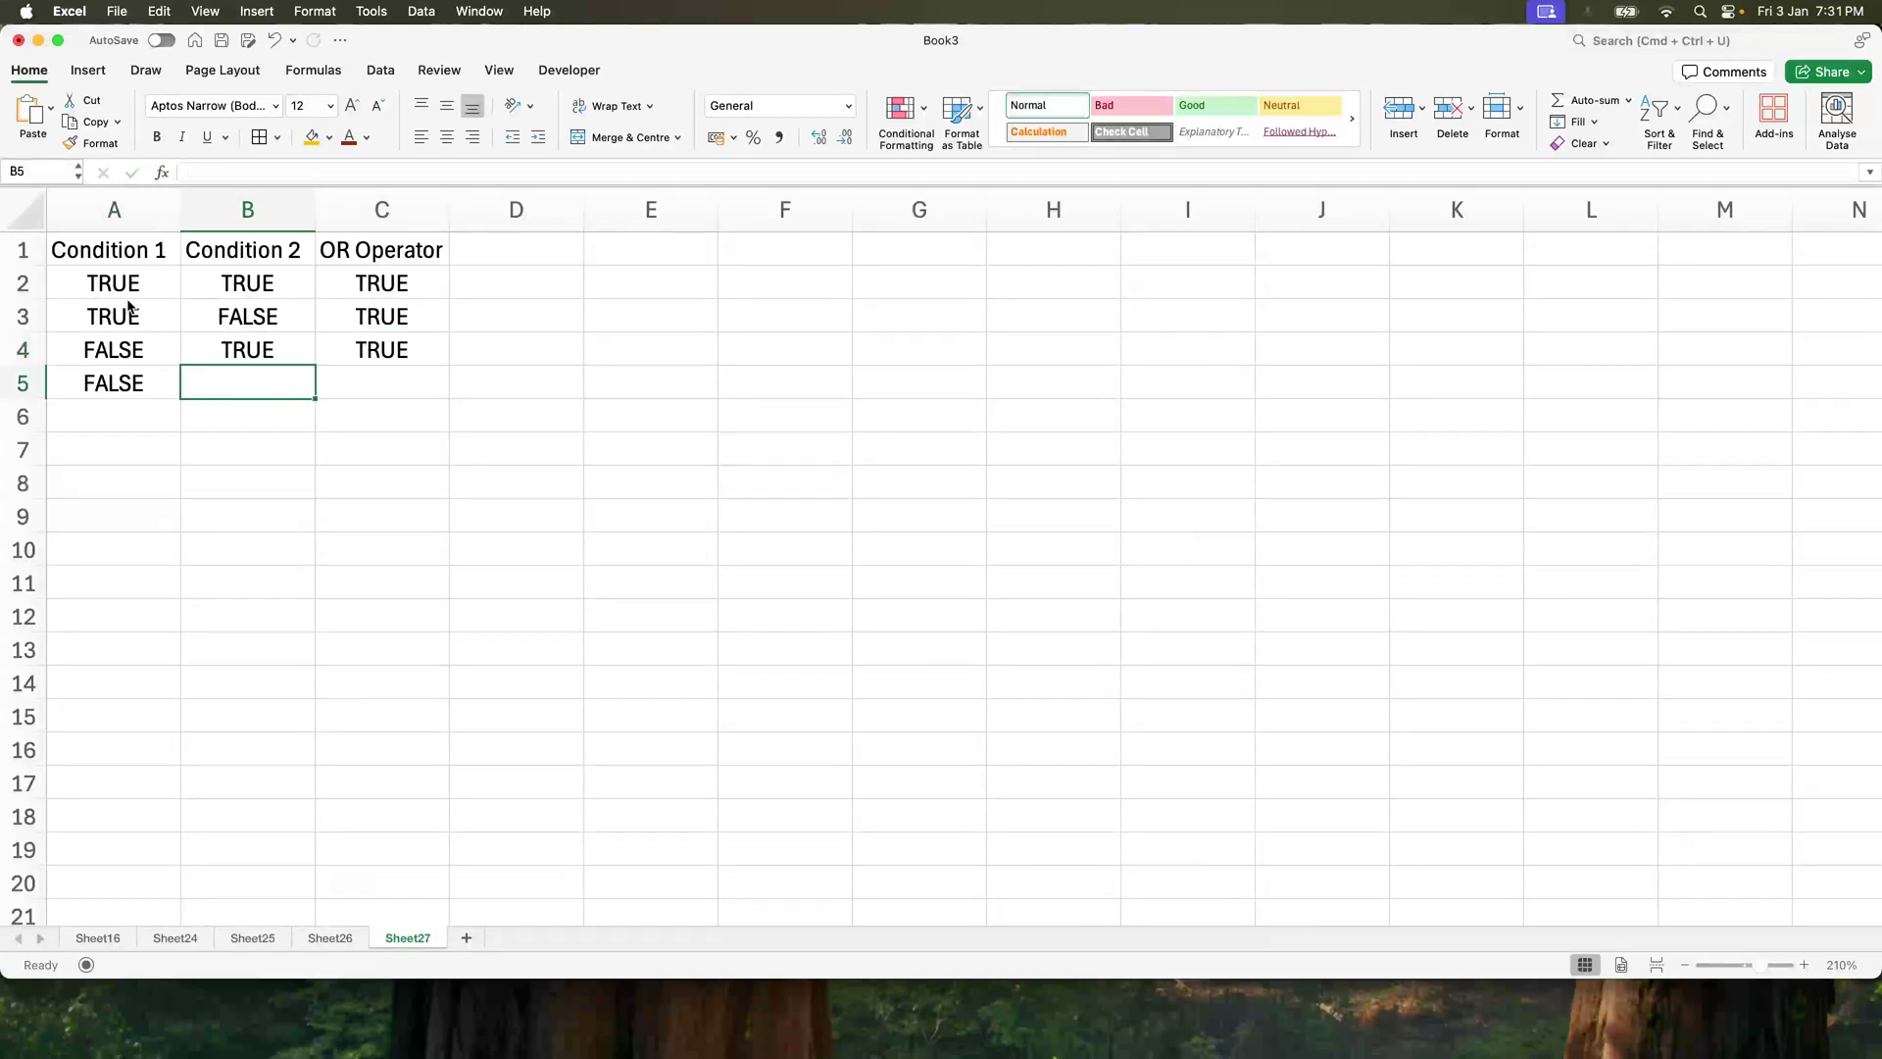
{"action": "type", "text": "False"}
{"action": "key", "text": "Tab"}
{"action": "type", "text": "Fals"}
{"action": "left_click", "coordinate": [188, 338]}
Fill the Condition 1 and Condition 2 headers with gold and set the OR Operator header's font colour to dark red.
{"action": "left_click_drag", "start_coordinate": [250, 256], "coordinate": [113, 253]}
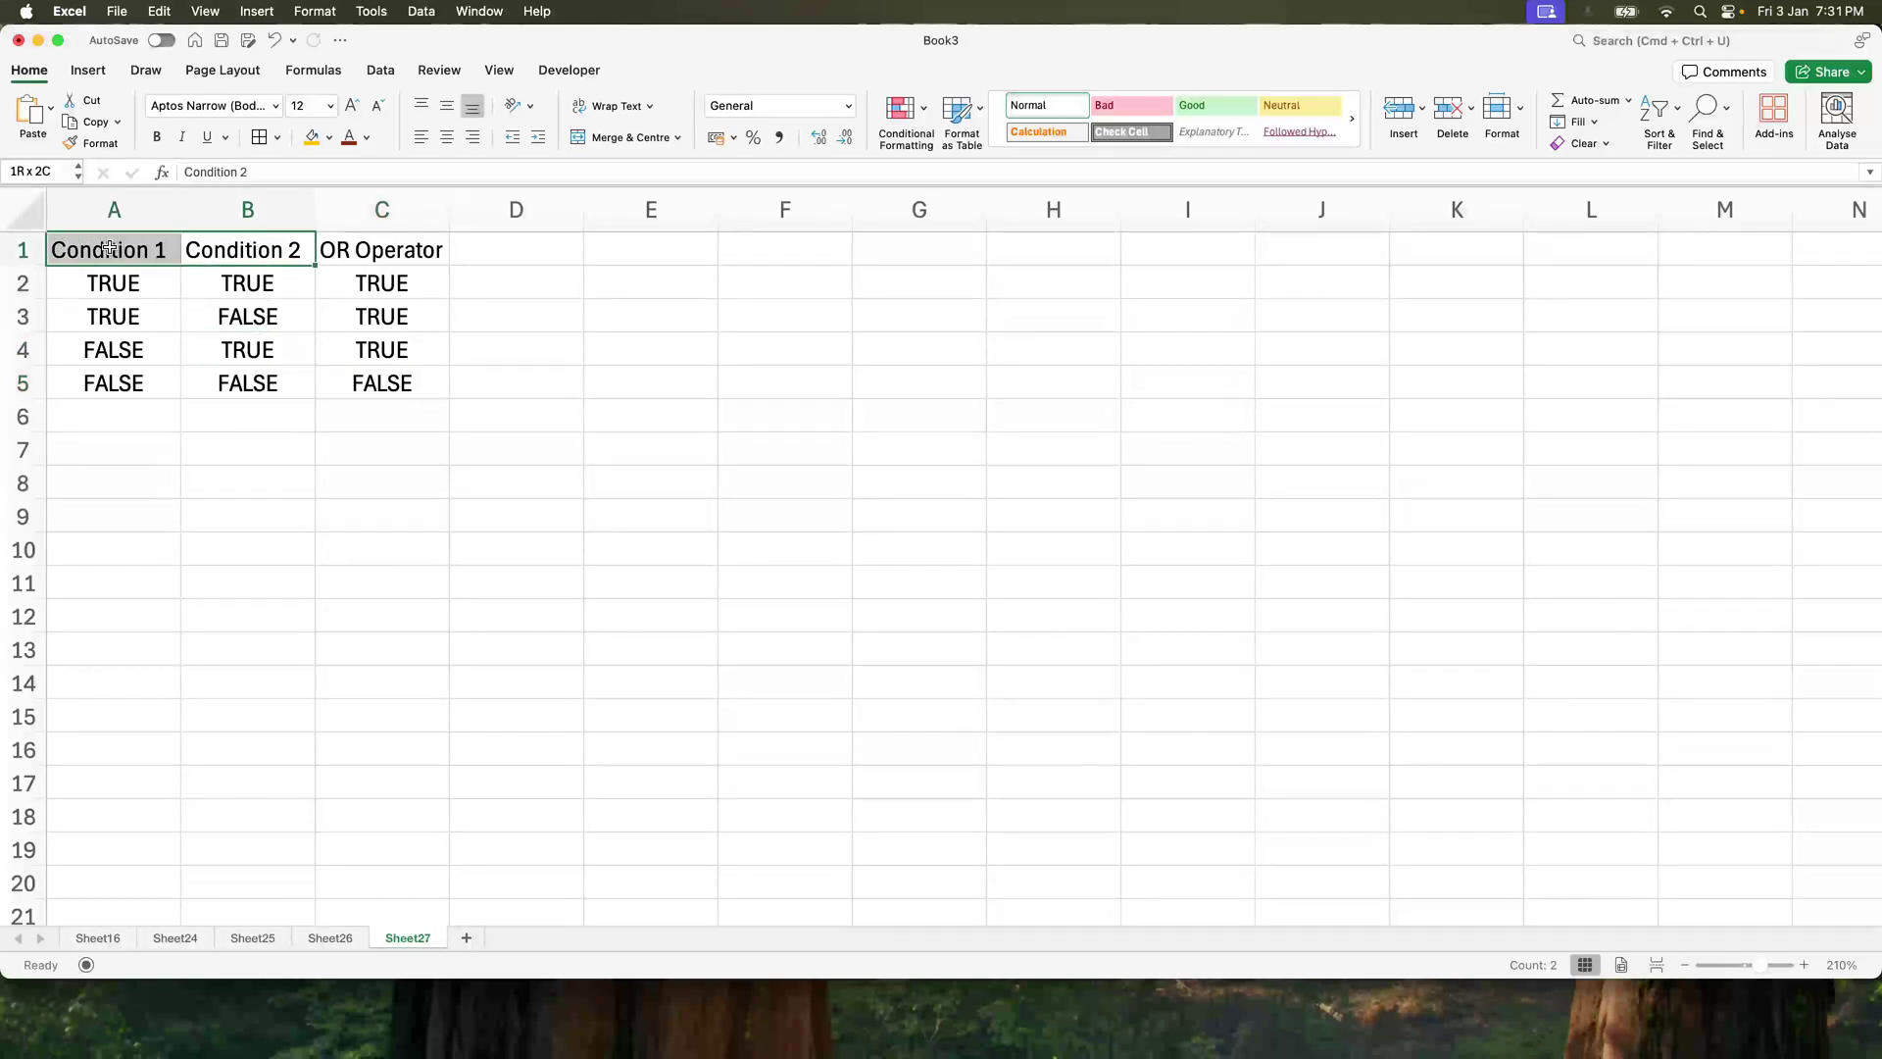
{"action": "left_click", "coordinate": [312, 137]}
{"action": "left_click", "coordinate": [381, 249]}
{"action": "left_click", "coordinate": [349, 138]}
Add the header "AND Operator" in D1 and widen column D to fit it.
{"action": "left_click", "coordinate": [506, 236]}
{"action": "type", "text": "AND Oper"}
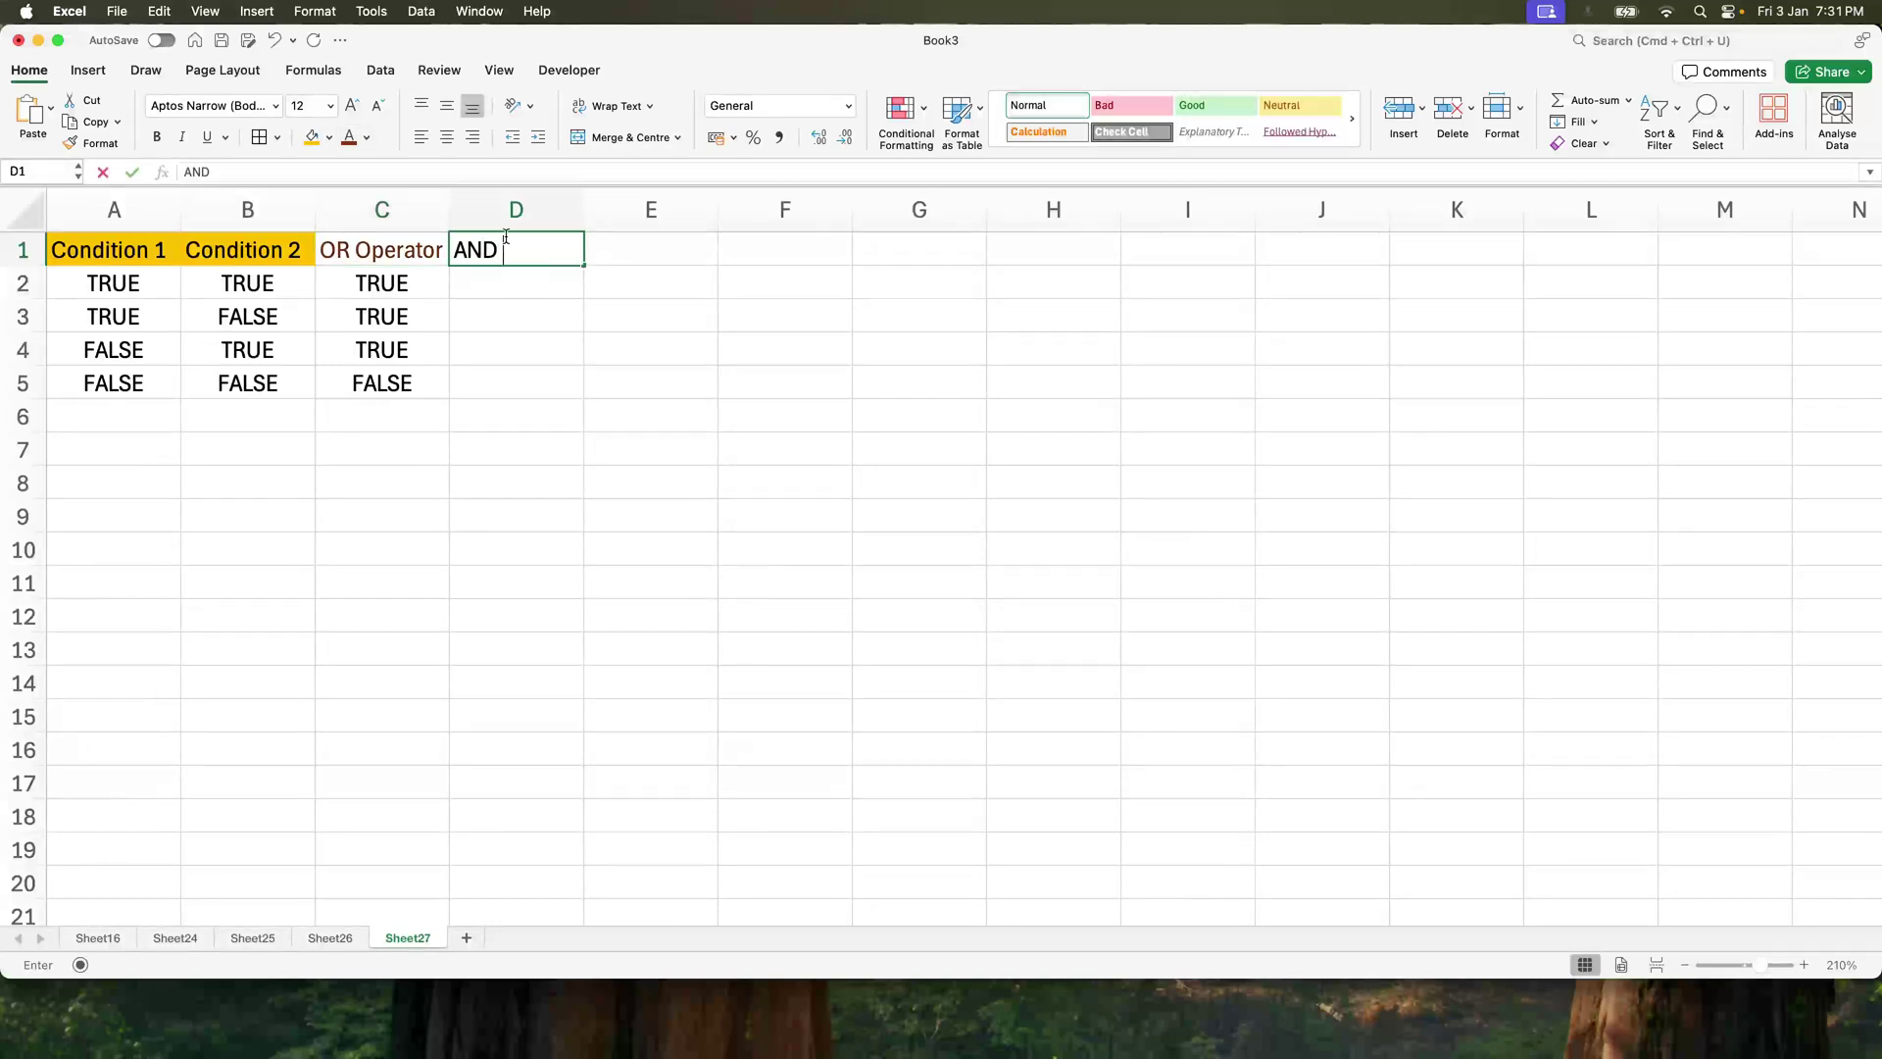
{"action": "key", "text": "Return"}
{"action": "left_click_drag", "start_coordinate": [584, 209], "coordinate": [662, 209]}
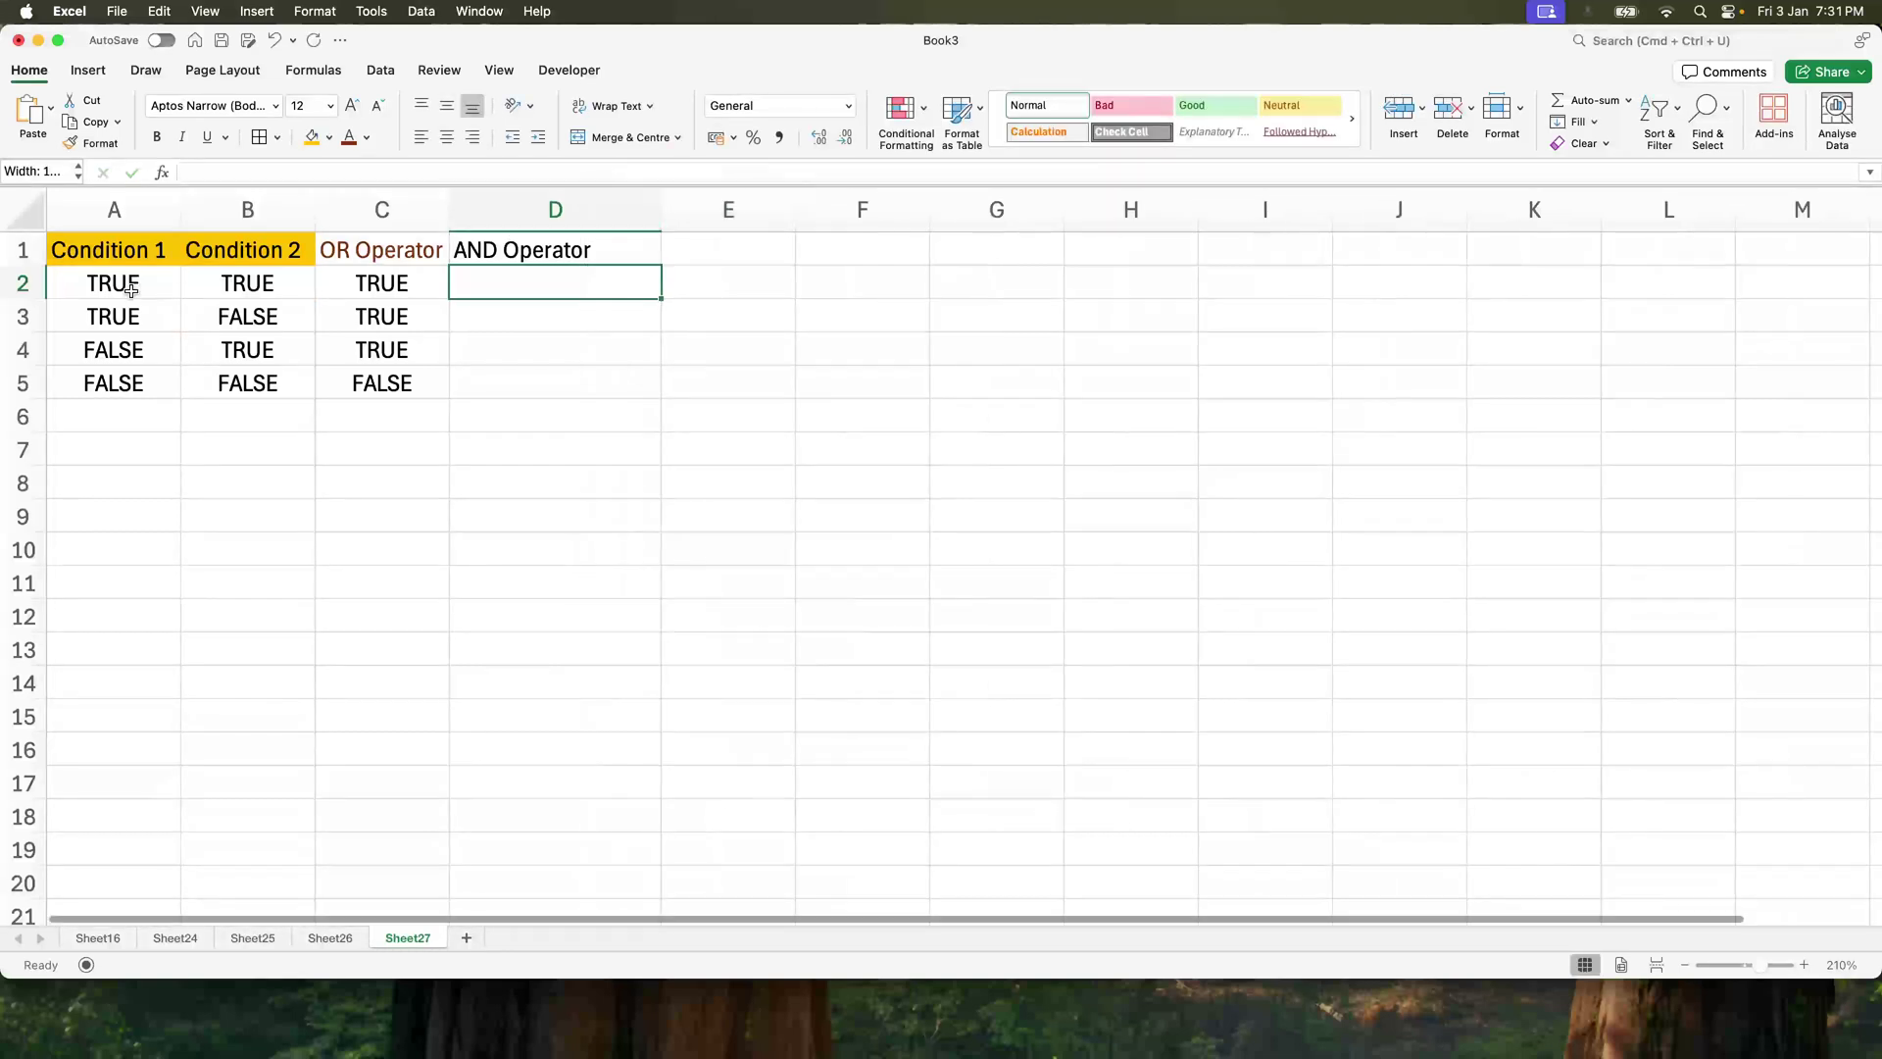
Enter the AND results TRUE, FALSE, FALSE and FALSE in cells D2 through D5.
{"action": "left_click_drag", "start_coordinate": [130, 289], "coordinate": [242, 288]}
{"action": "left_click", "coordinate": [132, 289]}
{"action": "left_click", "coordinate": [200, 287]}
{"action": "left_click", "coordinate": [523, 283]}
{"action": "type", "text": "True"}
{"action": "key", "text": "Return"}
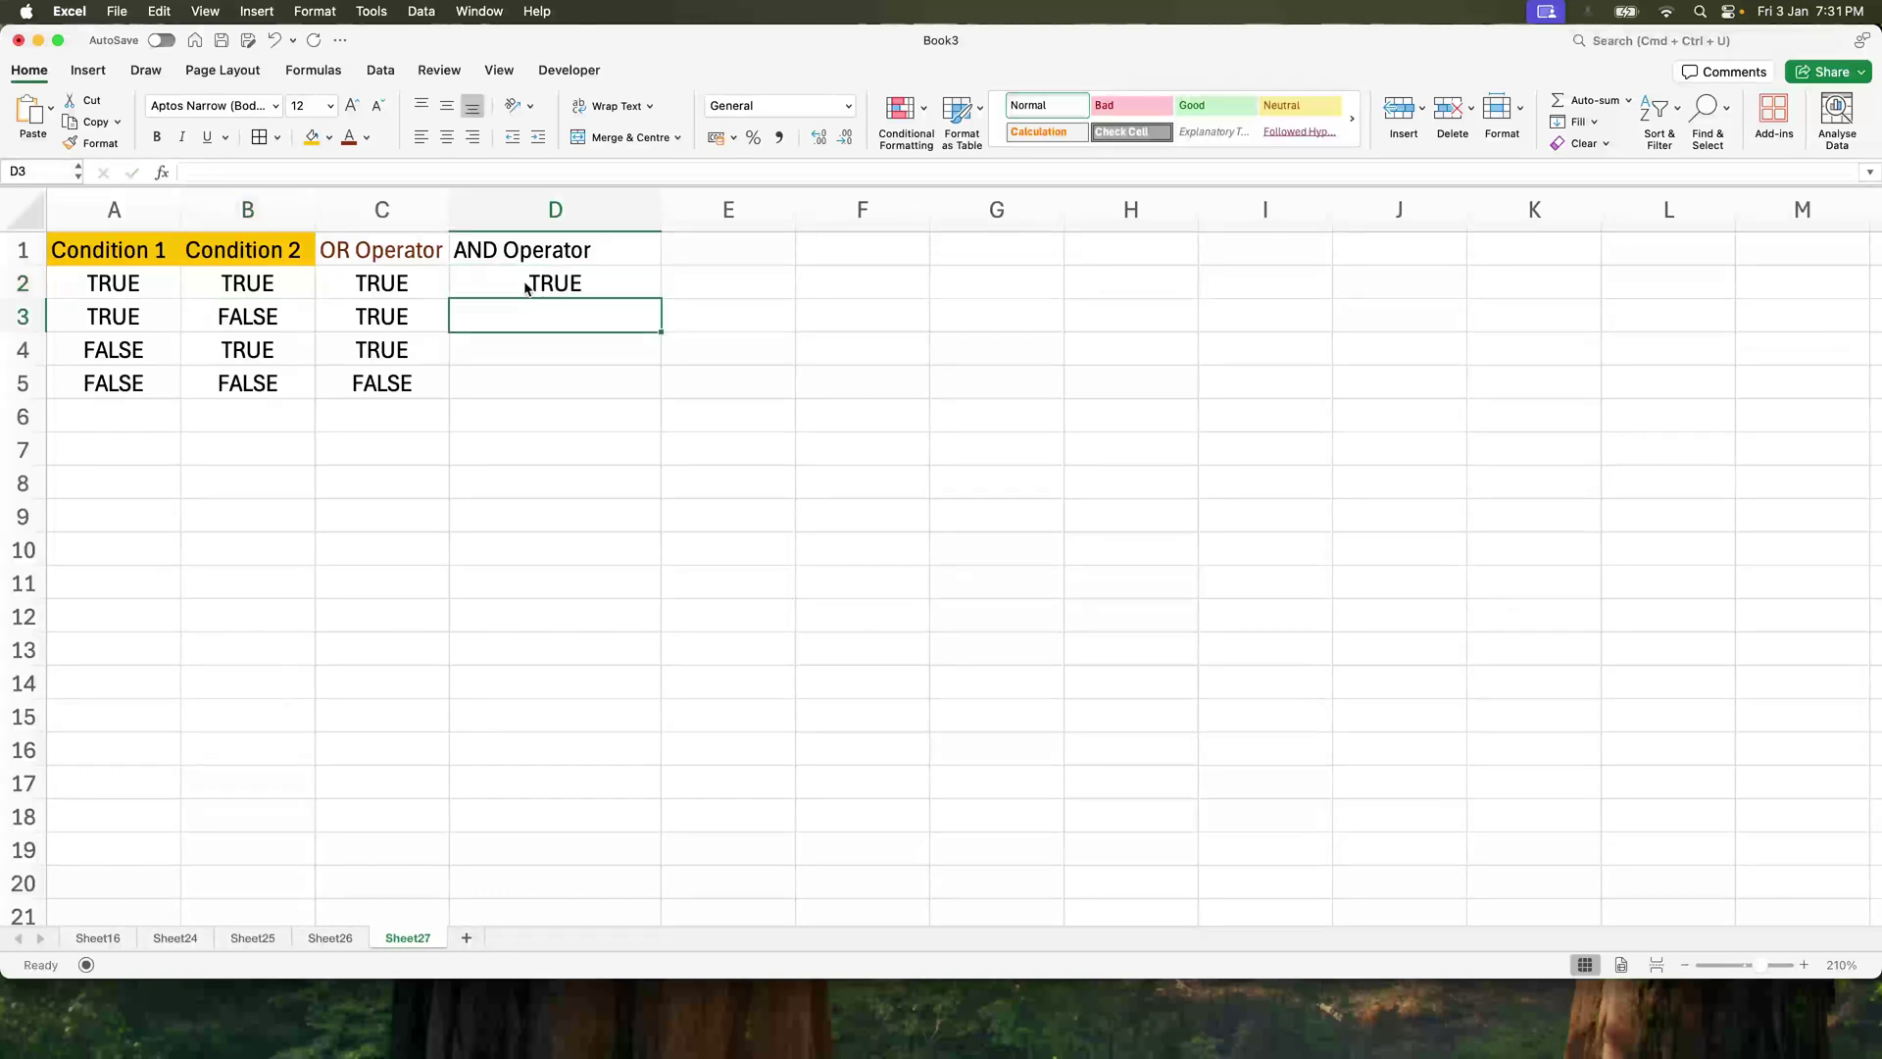
{"action": "type", "text": "False"}
{"action": "key", "text": "Return"}
{"action": "type", "text": "False"}
{"action": "key", "text": "Return"}
{"action": "type", "text": "False"}
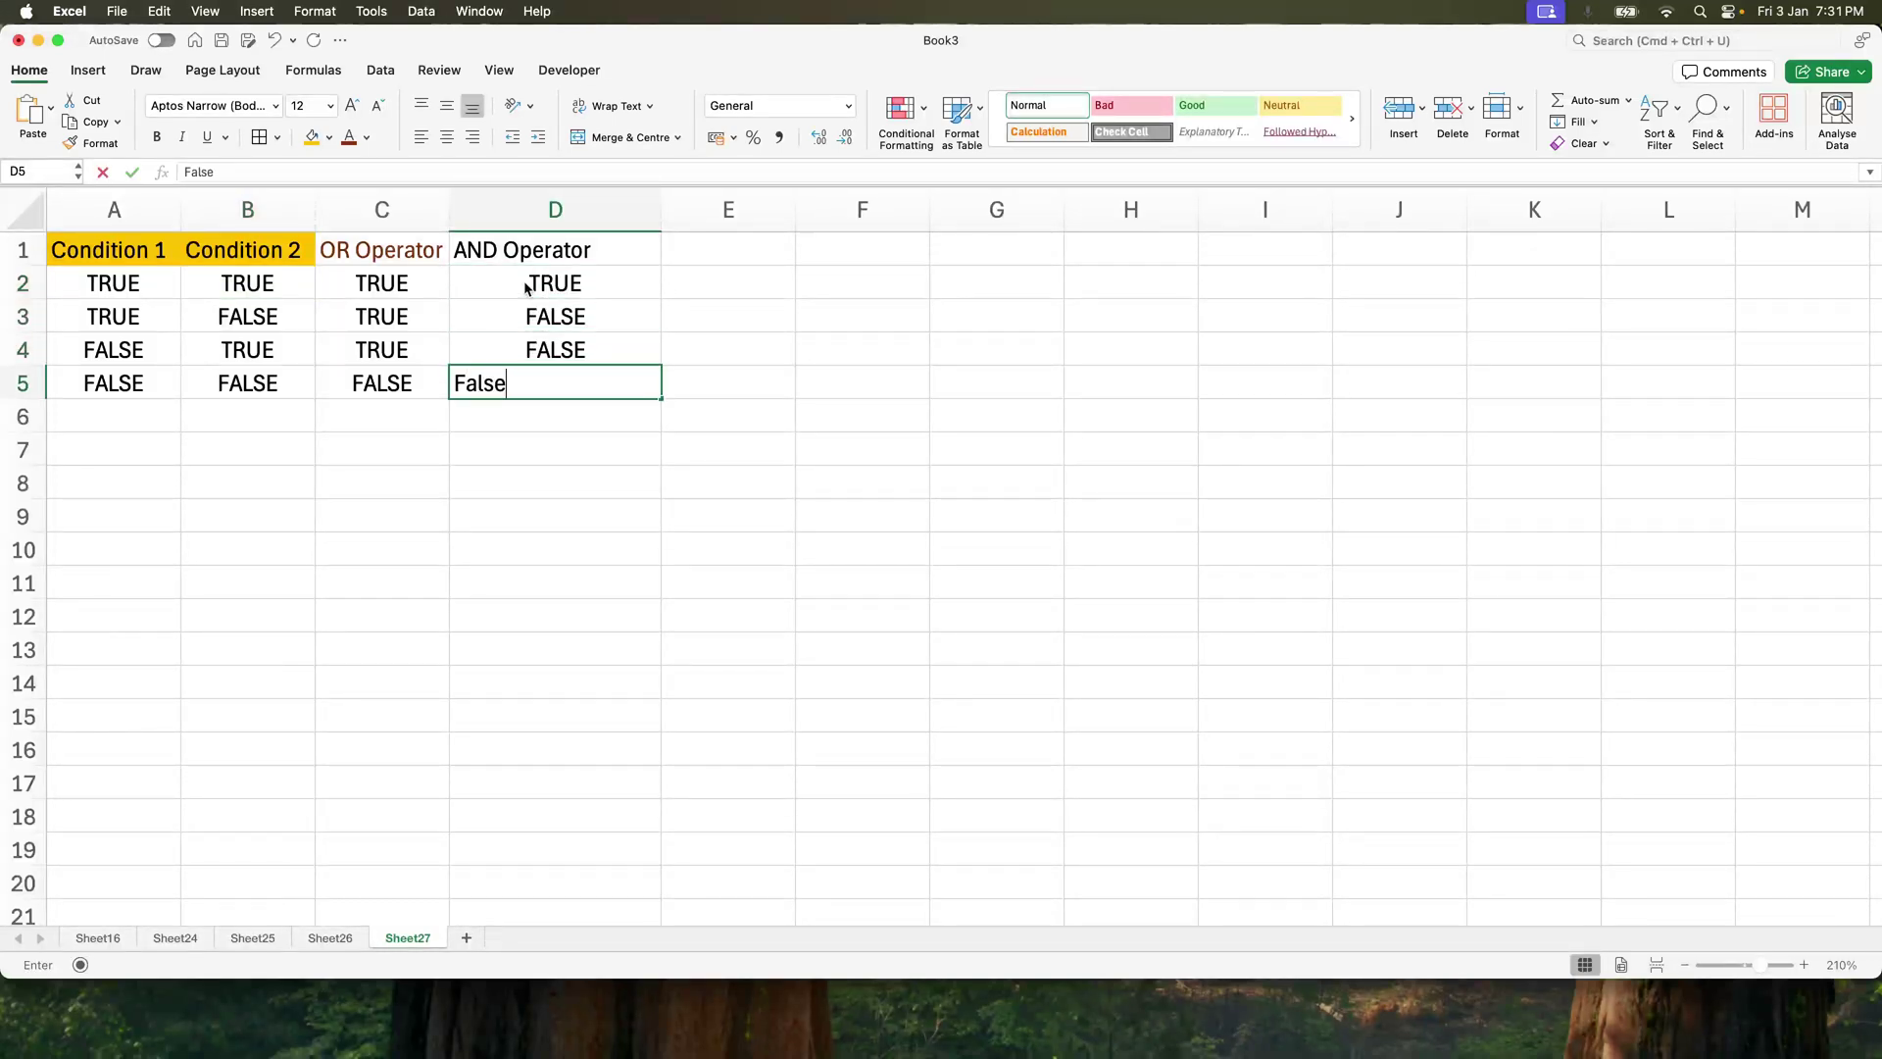
{"action": "key", "text": "Return"}
Set the AND Operator header's font colour to dark red and enter the header "XOR Operator" in E1.
{"action": "left_click", "coordinate": [530, 253]}
{"action": "left_click", "coordinate": [349, 138]}
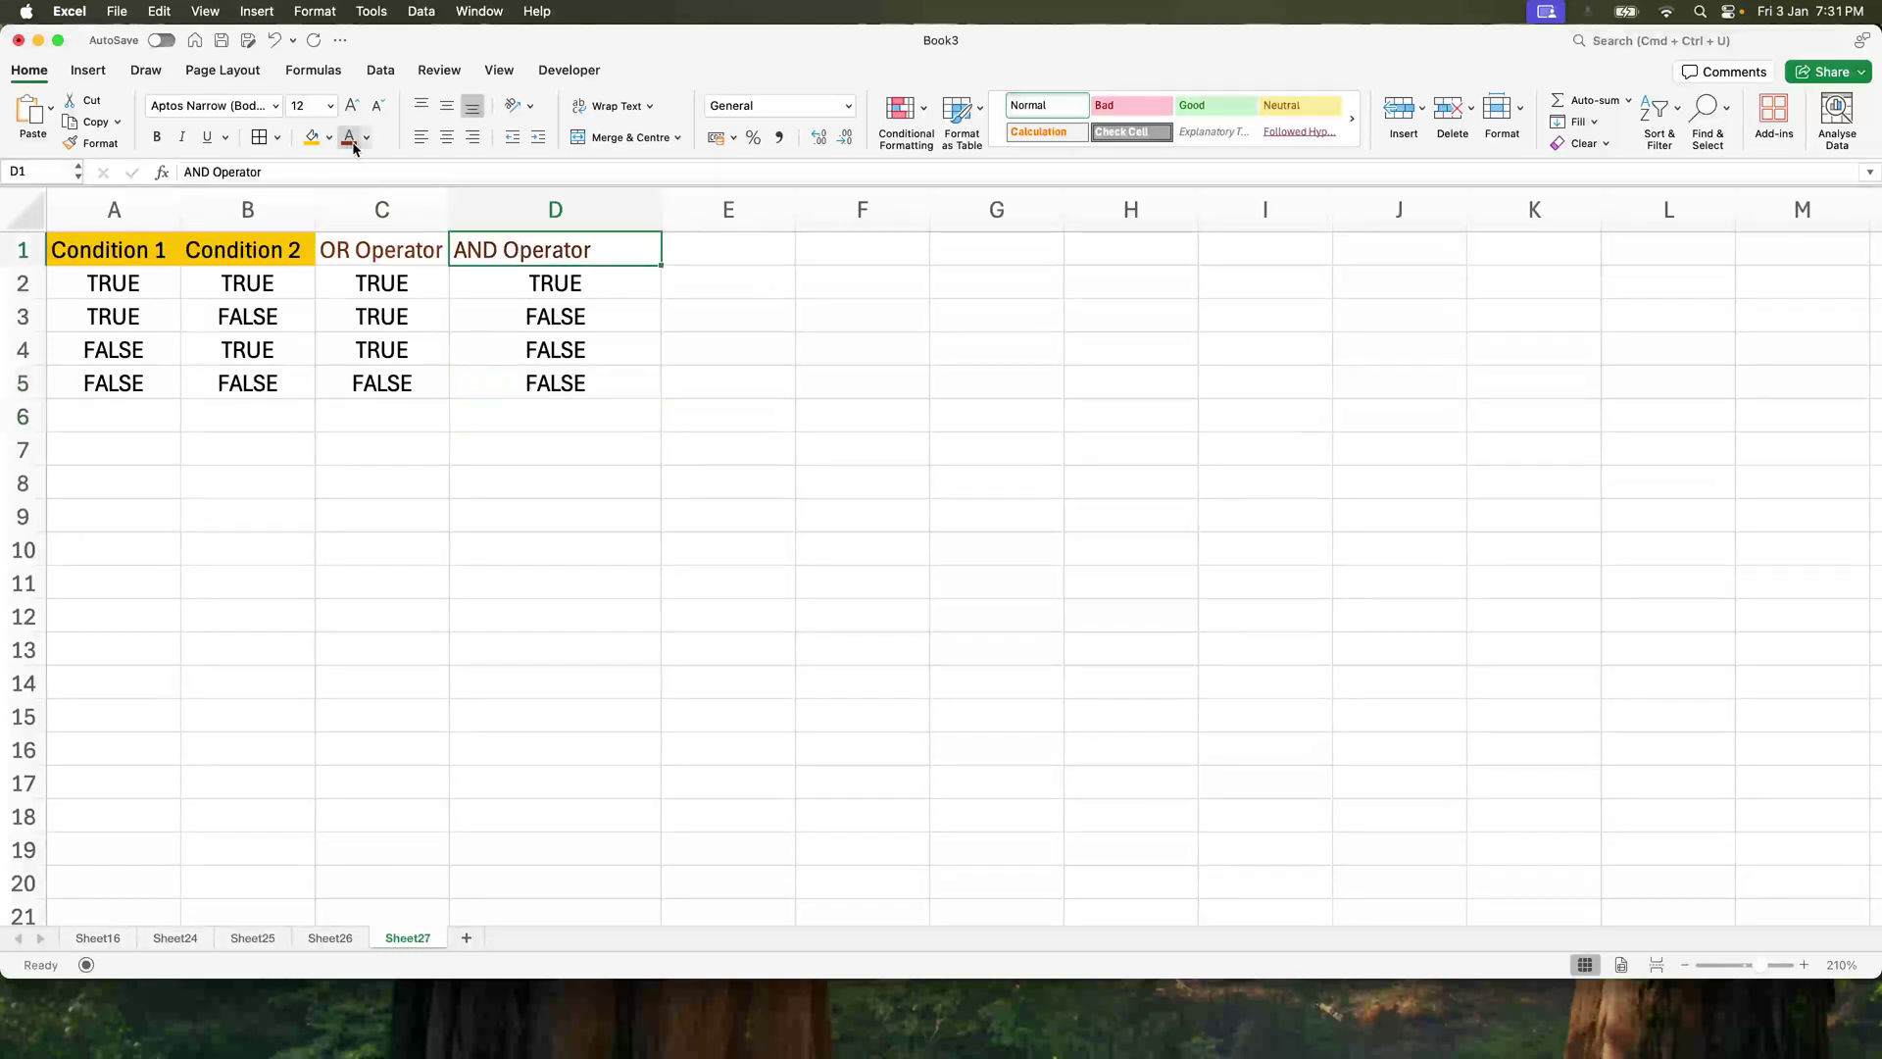
{"action": "left_click", "coordinate": [723, 252]}
{"action": "type", "text": "XO"}
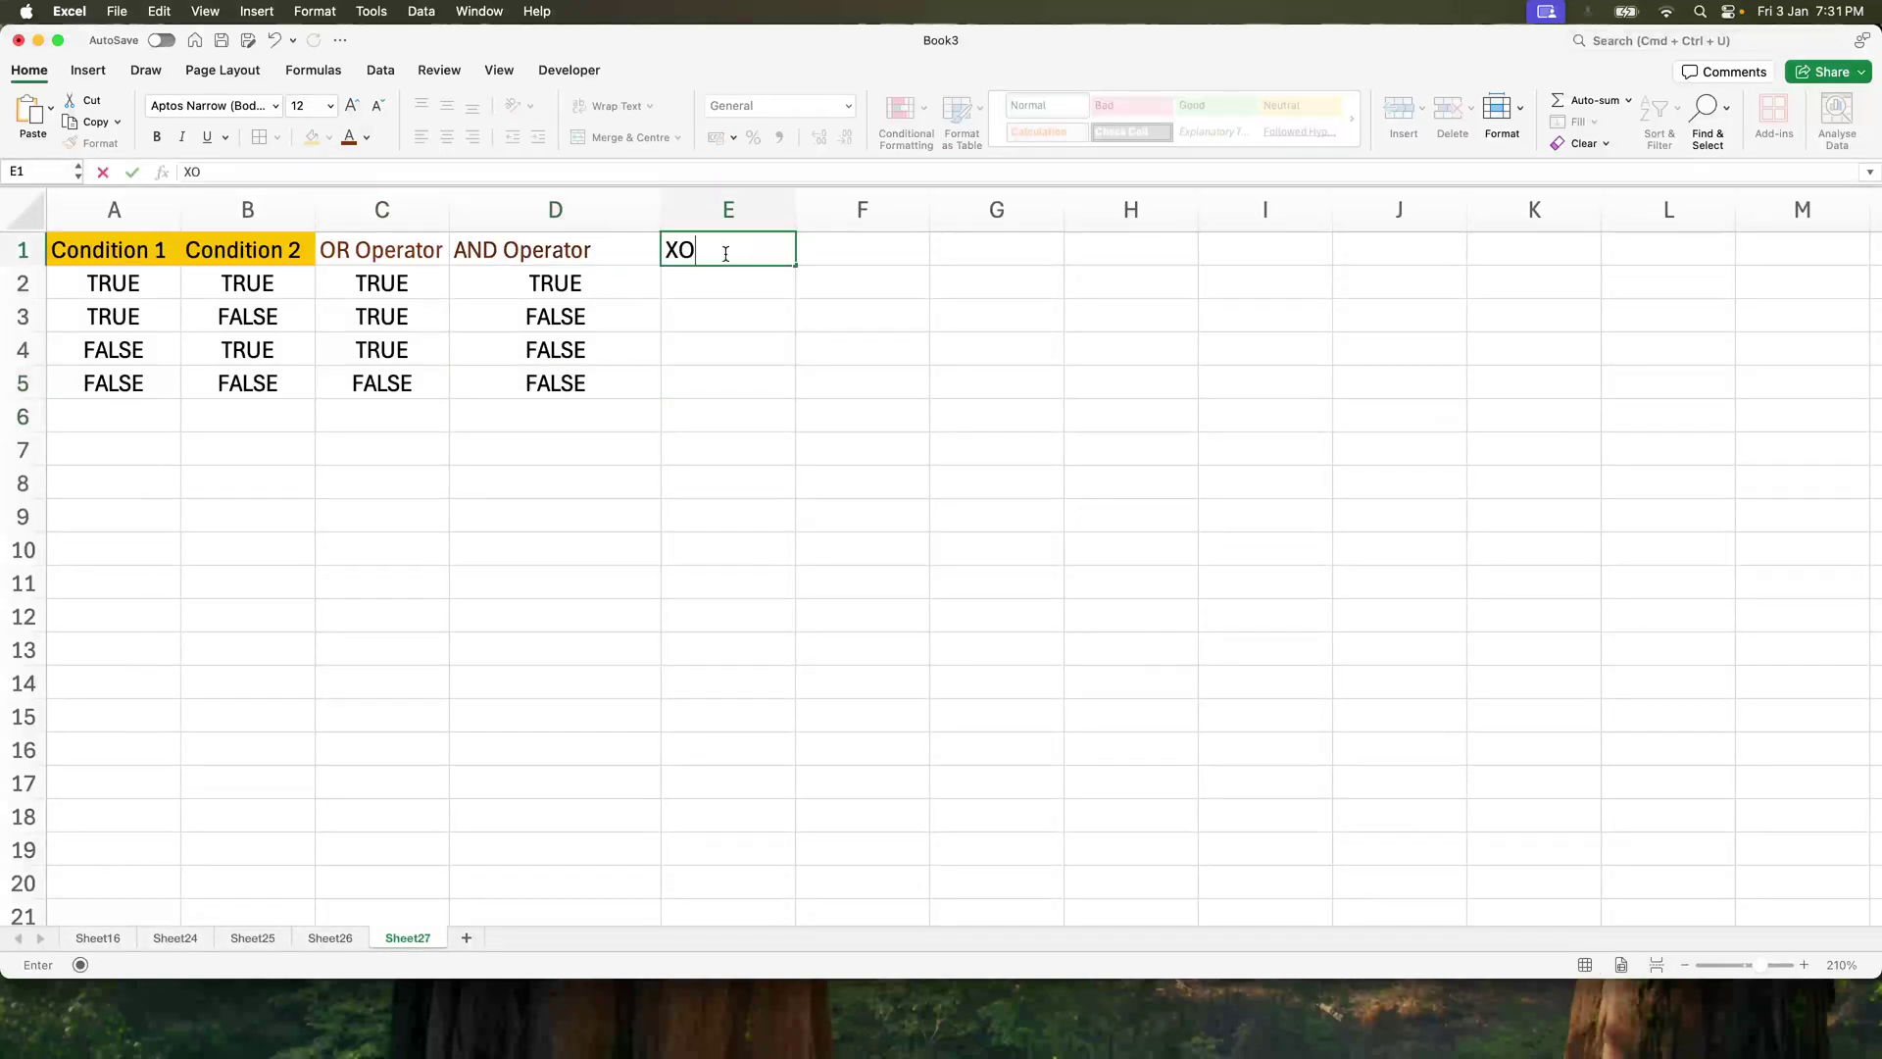
{"action": "type", "text": "R Operator"}
{"action": "key", "text": "Return"}
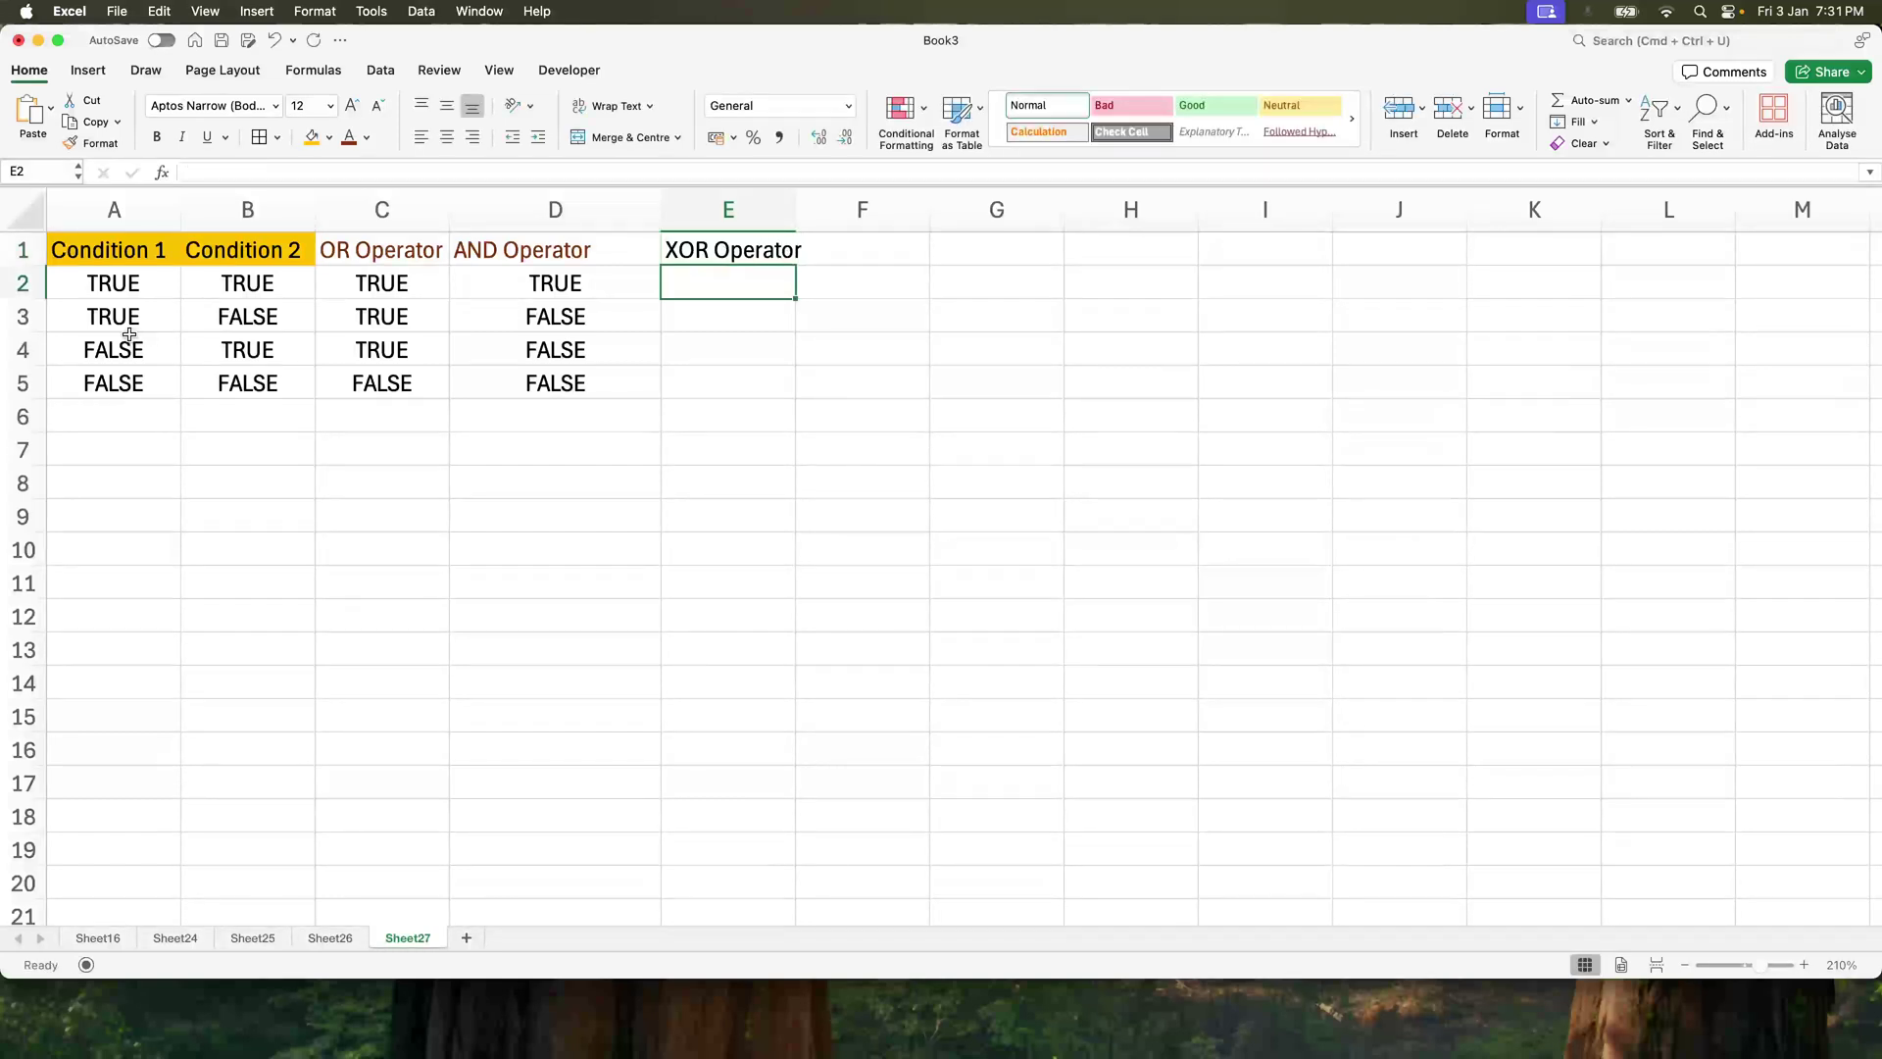
Enter FALSE in E2 as the XOR result for the case where both conditions are TRUE.
{"action": "left_click_drag", "start_coordinate": [118, 316], "coordinate": [216, 334]}
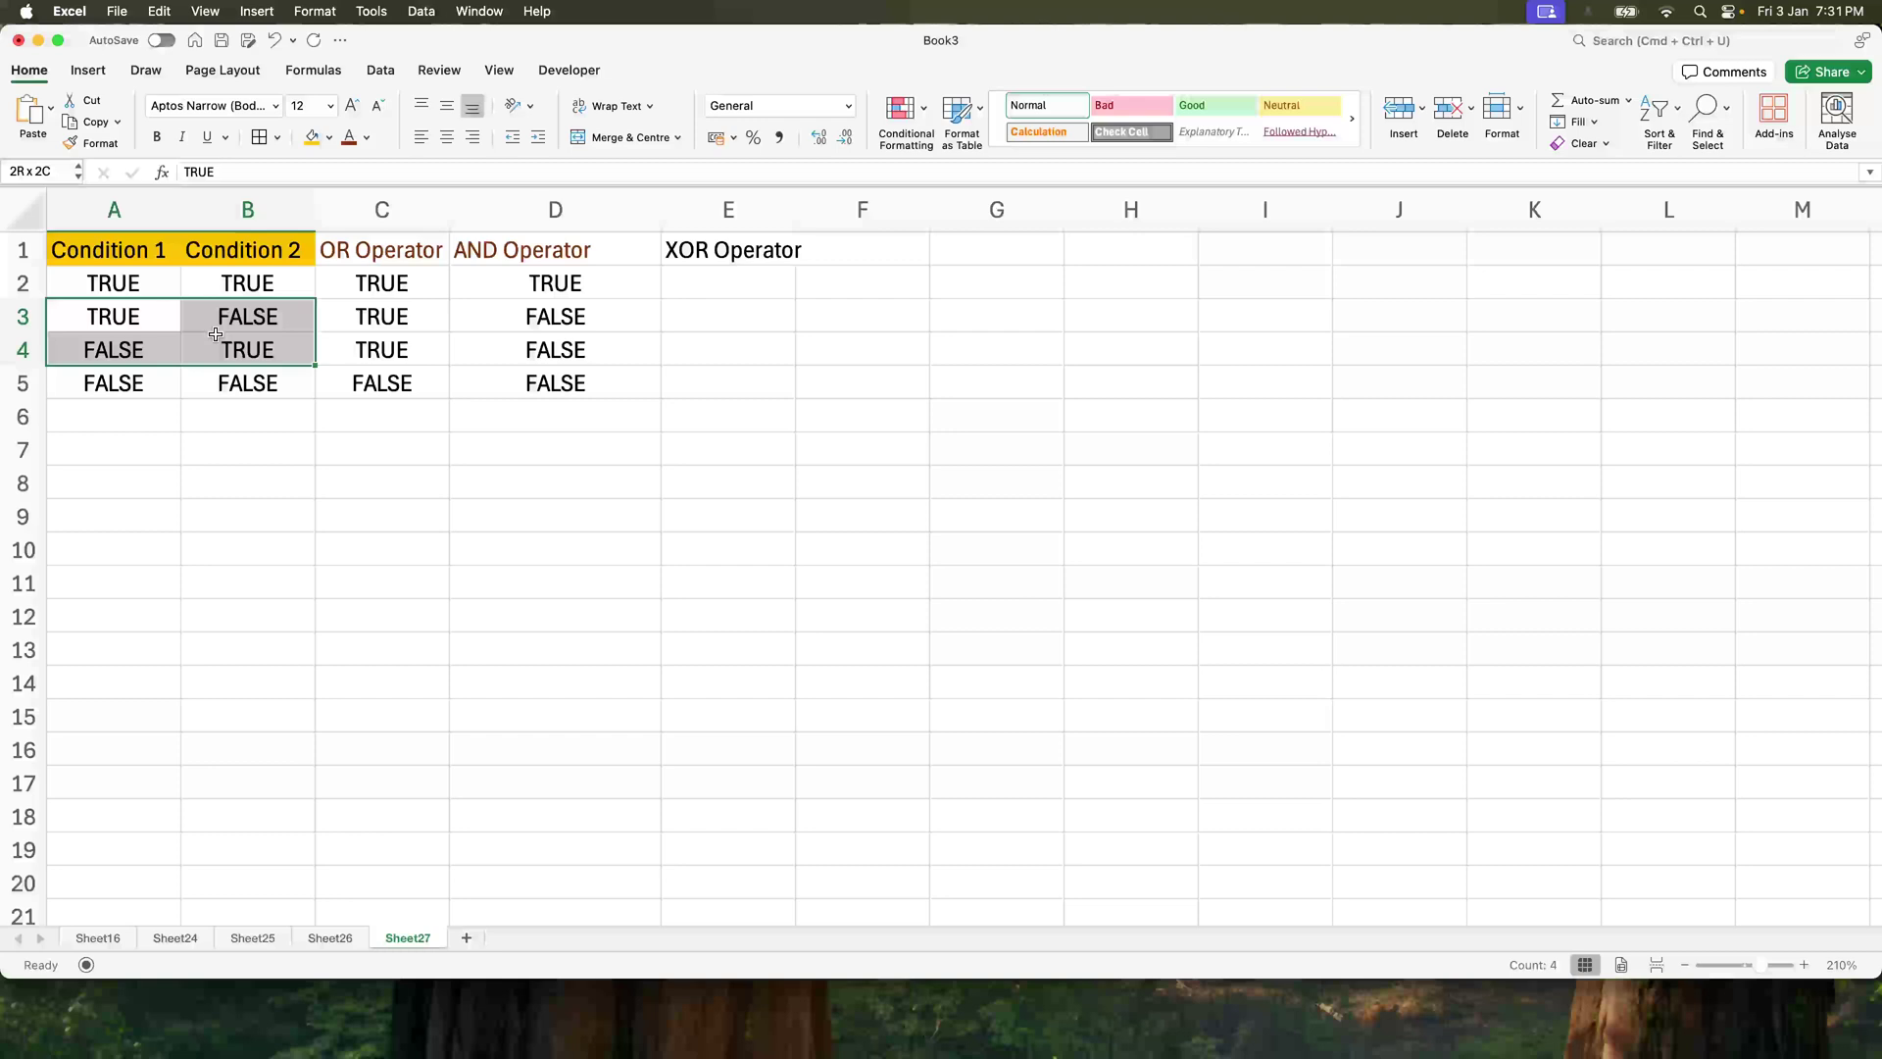
{"action": "left_click", "coordinate": [215, 334]}
{"action": "left_click", "coordinate": [145, 284]}
{"action": "left_click", "coordinate": [245, 284]}
{"action": "left_click", "coordinate": [728, 285]}
{"action": "type", "text": "False"}
{"action": "key", "text": "Return"}
Enter the remaining XOR results TRUE, TRUE and FALSE in cells E3 through E5.
{"action": "left_click", "coordinate": [175, 315]}
{"action": "left_click", "coordinate": [236, 316]}
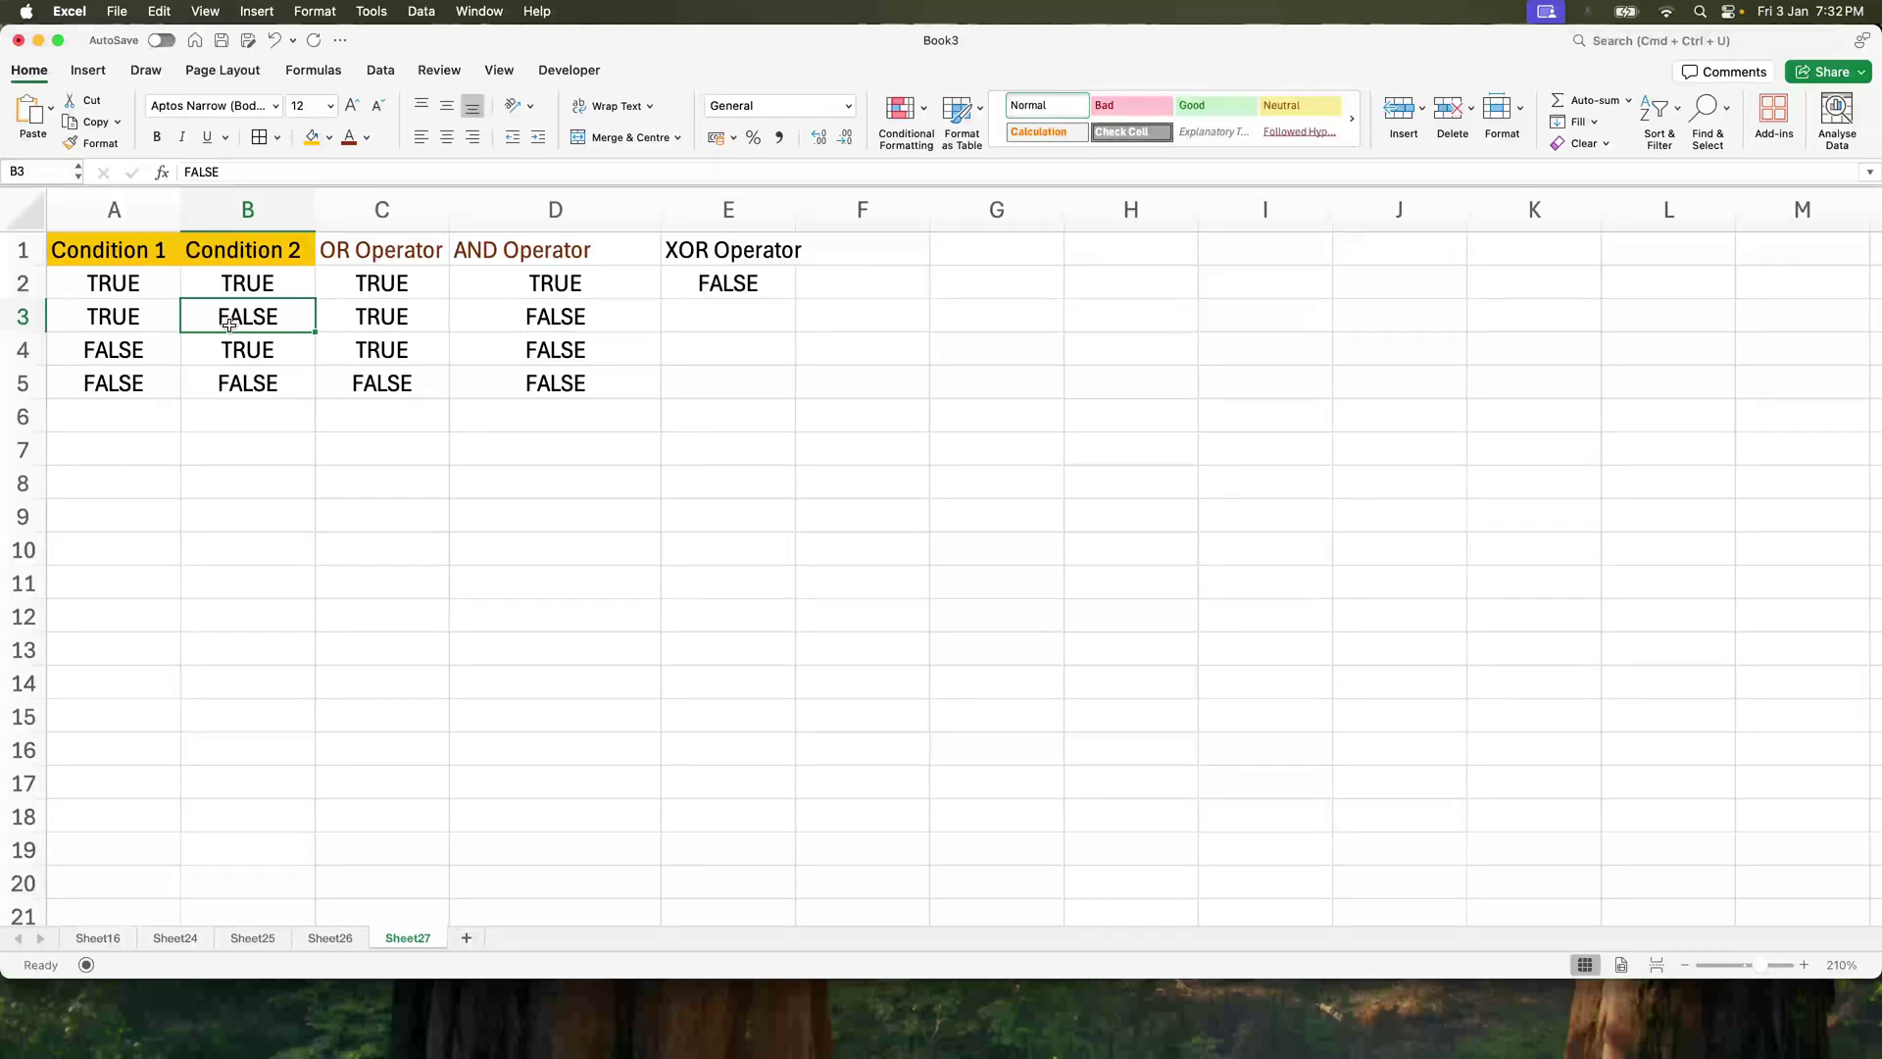
{"action": "left_click", "coordinate": [716, 316]}
{"action": "type", "text": "True"}
{"action": "key", "text": "BackSpace"}
{"action": "type", "text": "ue"}
{"action": "key", "text": "Return"}
{"action": "type", "text": "True"}
{"action": "key", "text": "Return"}
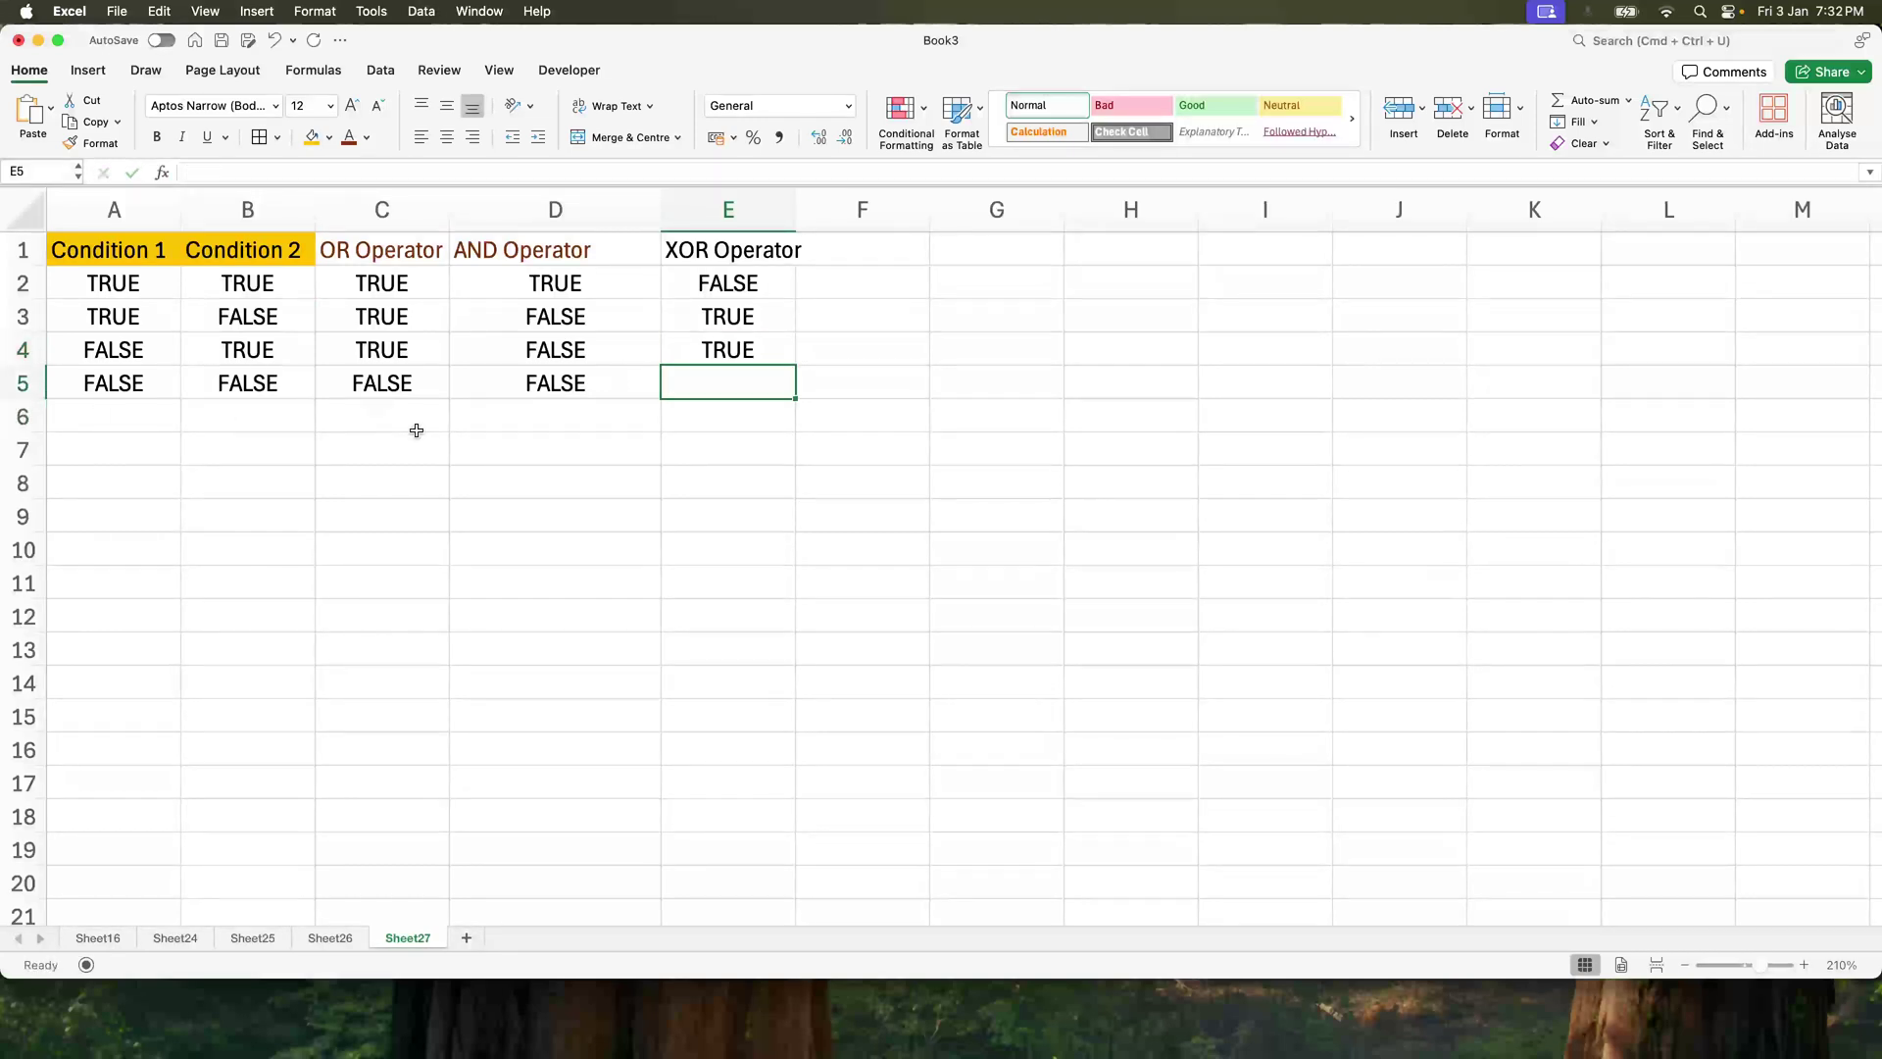
{"action": "type", "text": "False"}
{"action": "key", "text": "Return"}
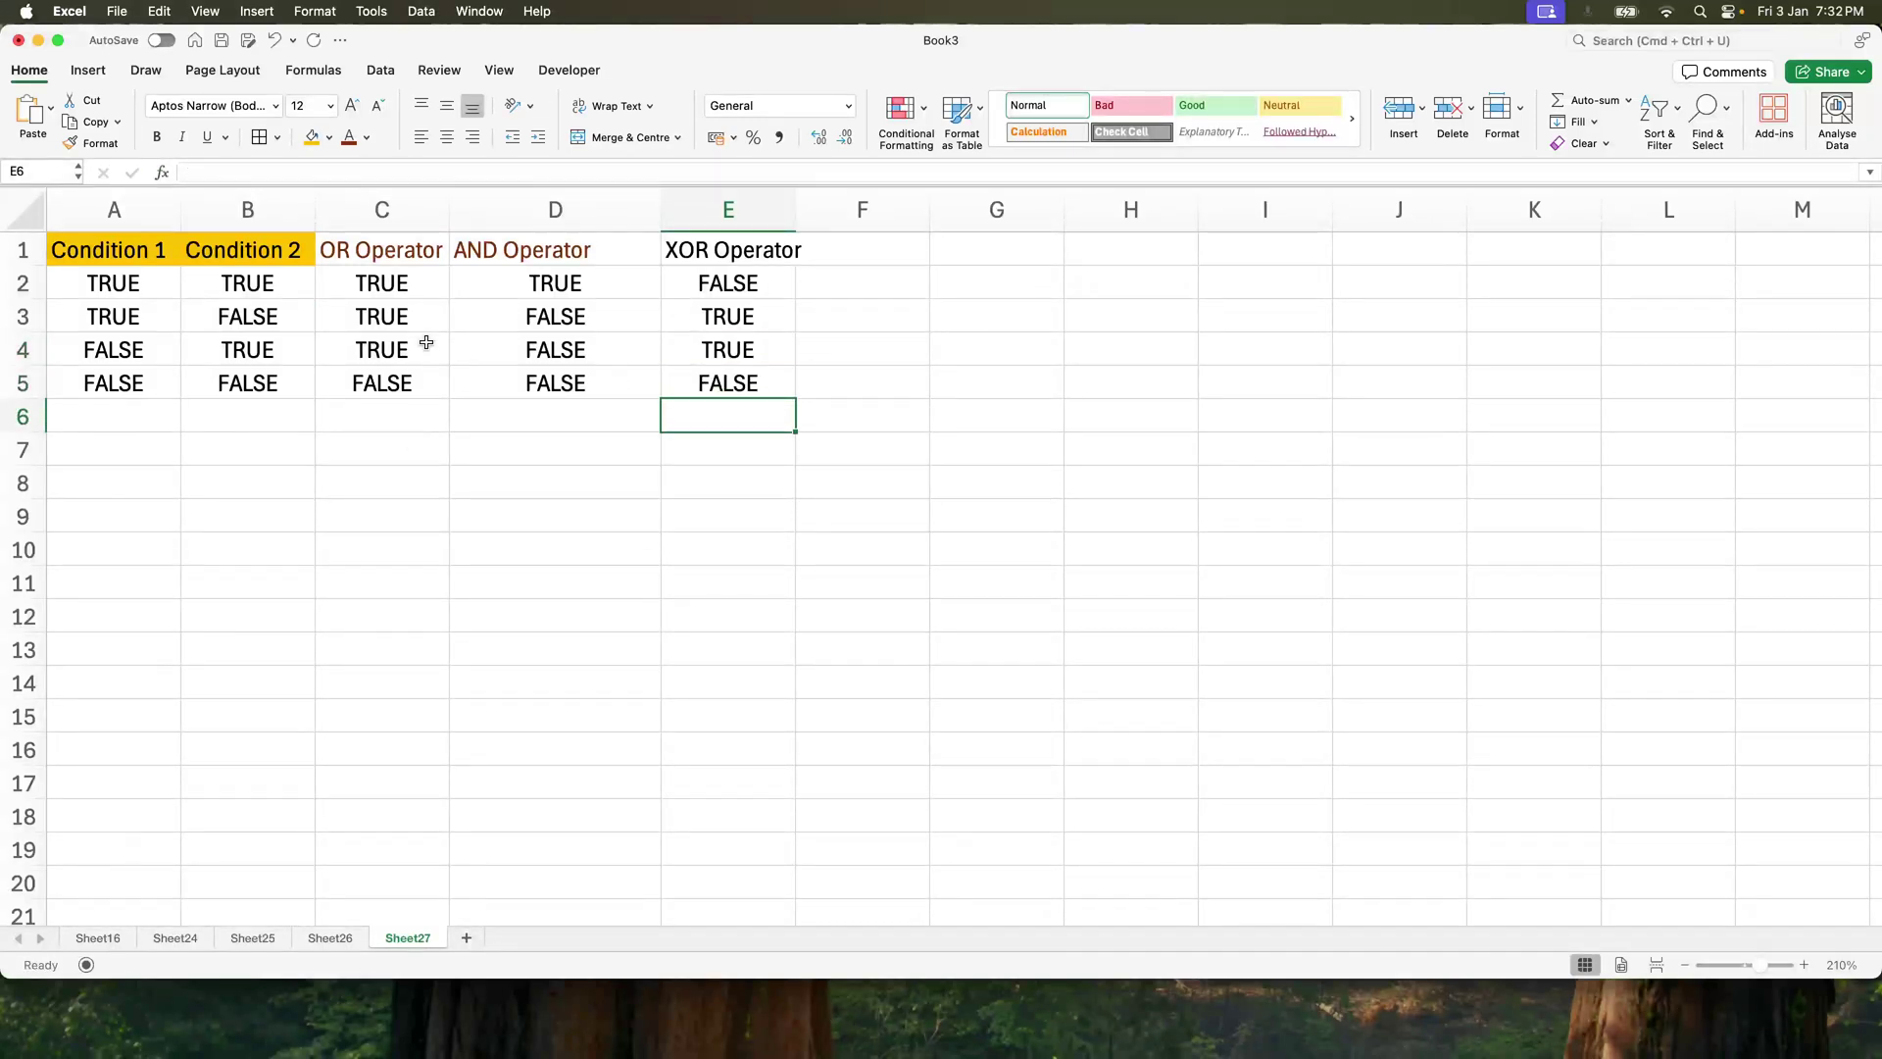
Hide columns C and D containing the OR and AND results.
{"action": "left_click", "coordinate": [385, 206]}
{"action": "left_click_drag", "start_coordinate": [386, 206], "coordinate": [579, 208]}
{"action": "right_click", "coordinate": [571, 257]}
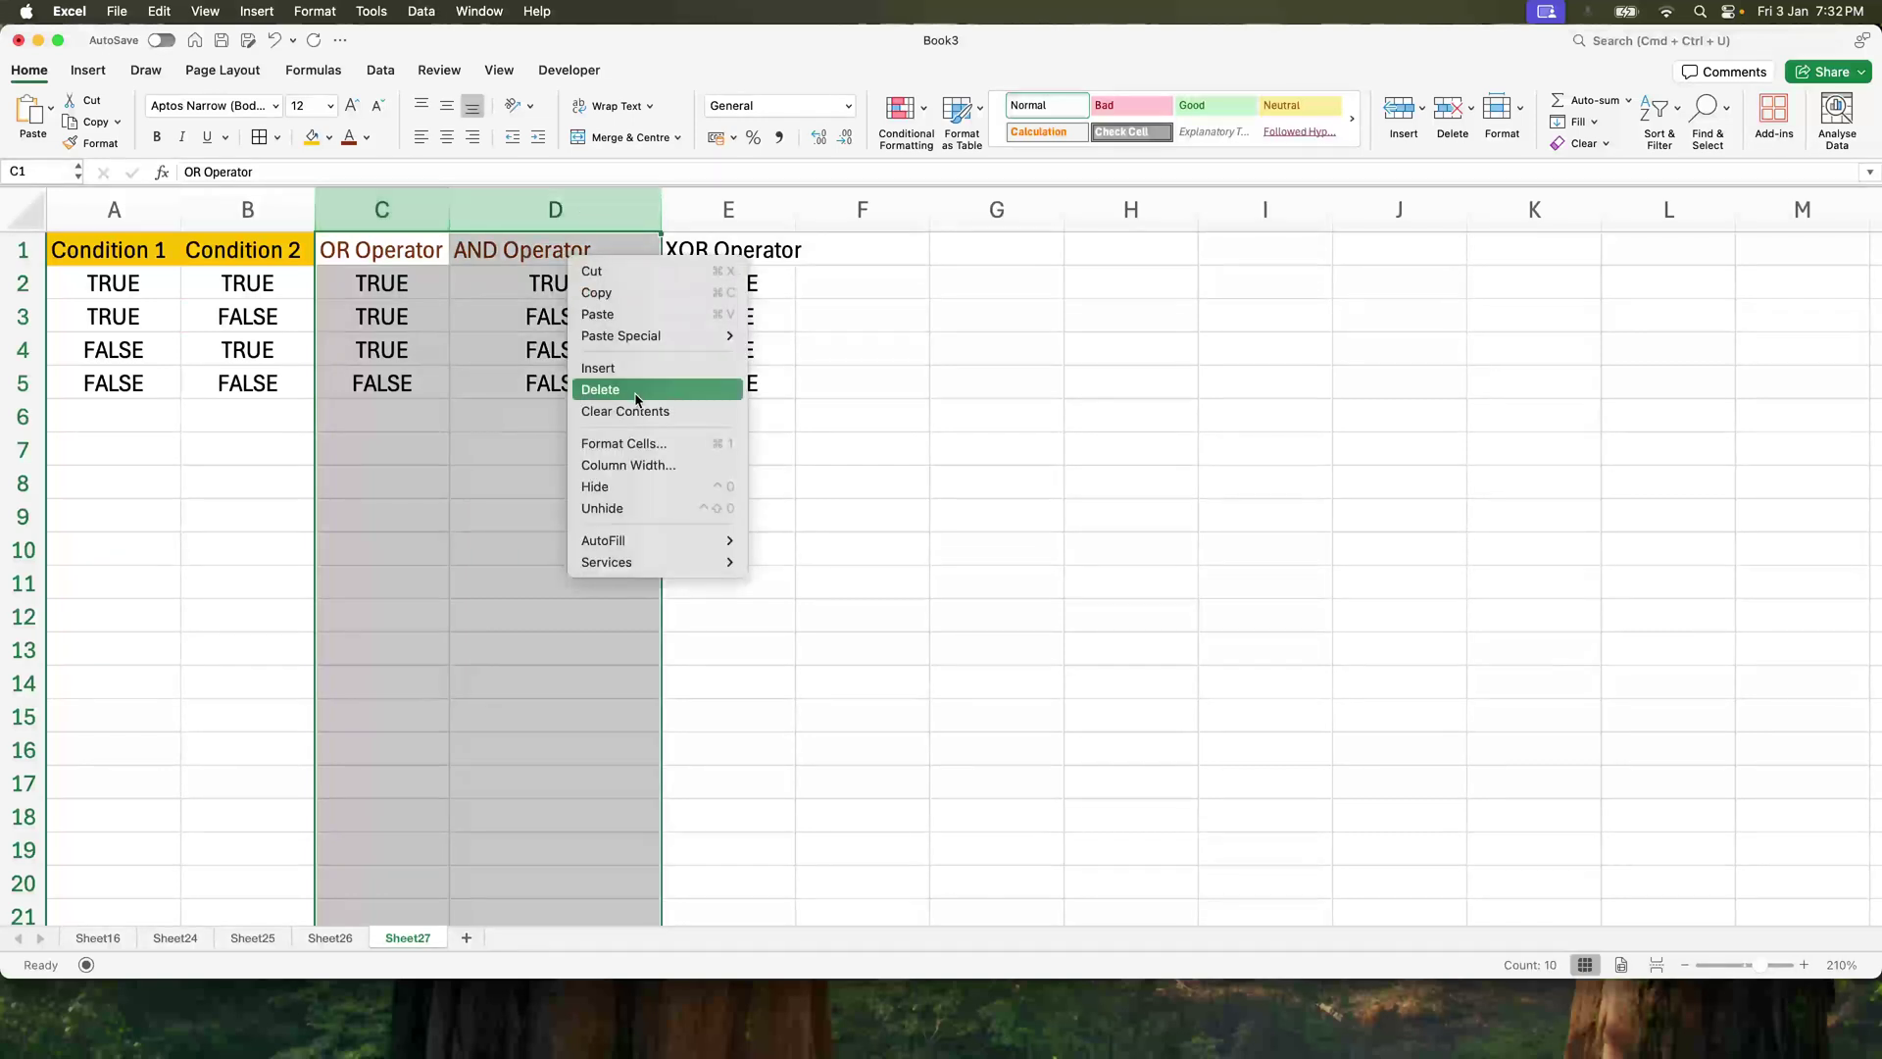
{"action": "left_click", "coordinate": [610, 487]}
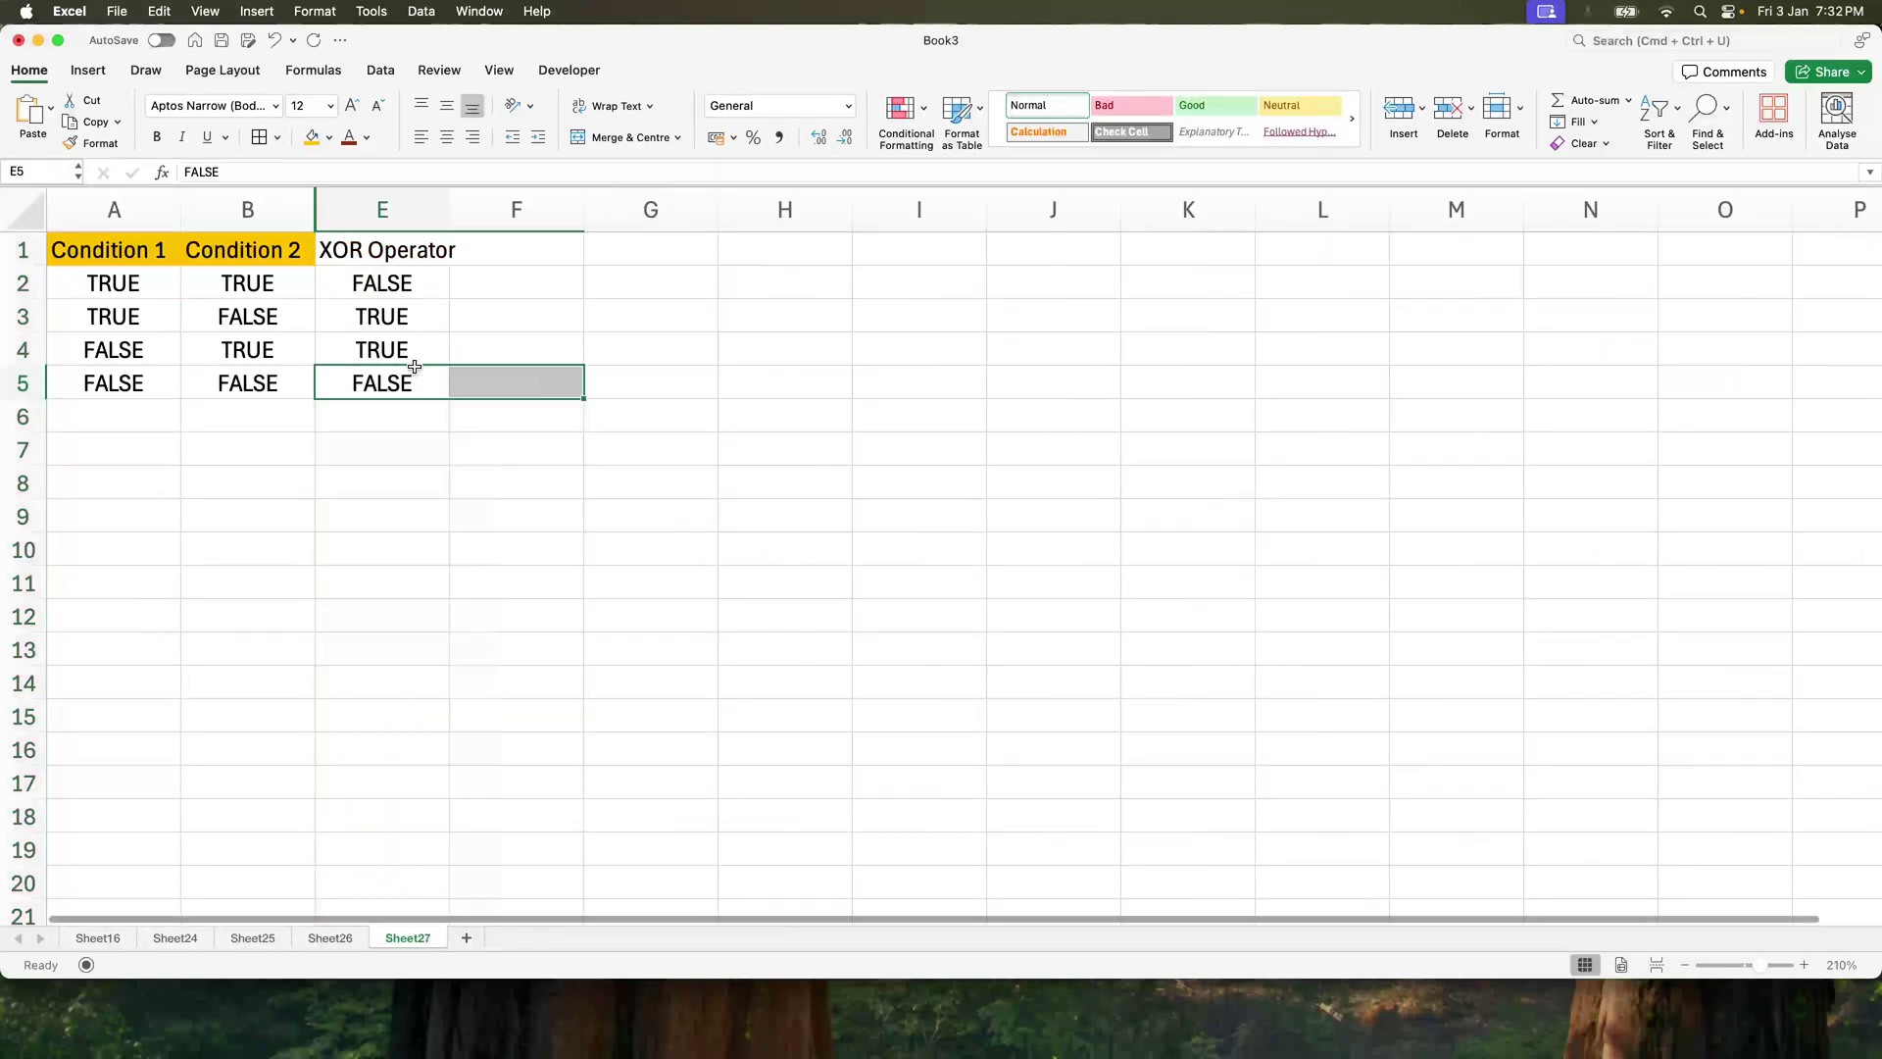
Set the XOR Operator header's font colour to dark red and widen column E.
{"action": "left_click", "coordinate": [396, 247]}
{"action": "left_click_drag", "start_coordinate": [454, 201], "coordinate": [517, 201]}
{"action": "left_click_drag", "start_coordinate": [126, 294], "coordinate": [240, 283]}
{"action": "left_click", "coordinate": [474, 277]}
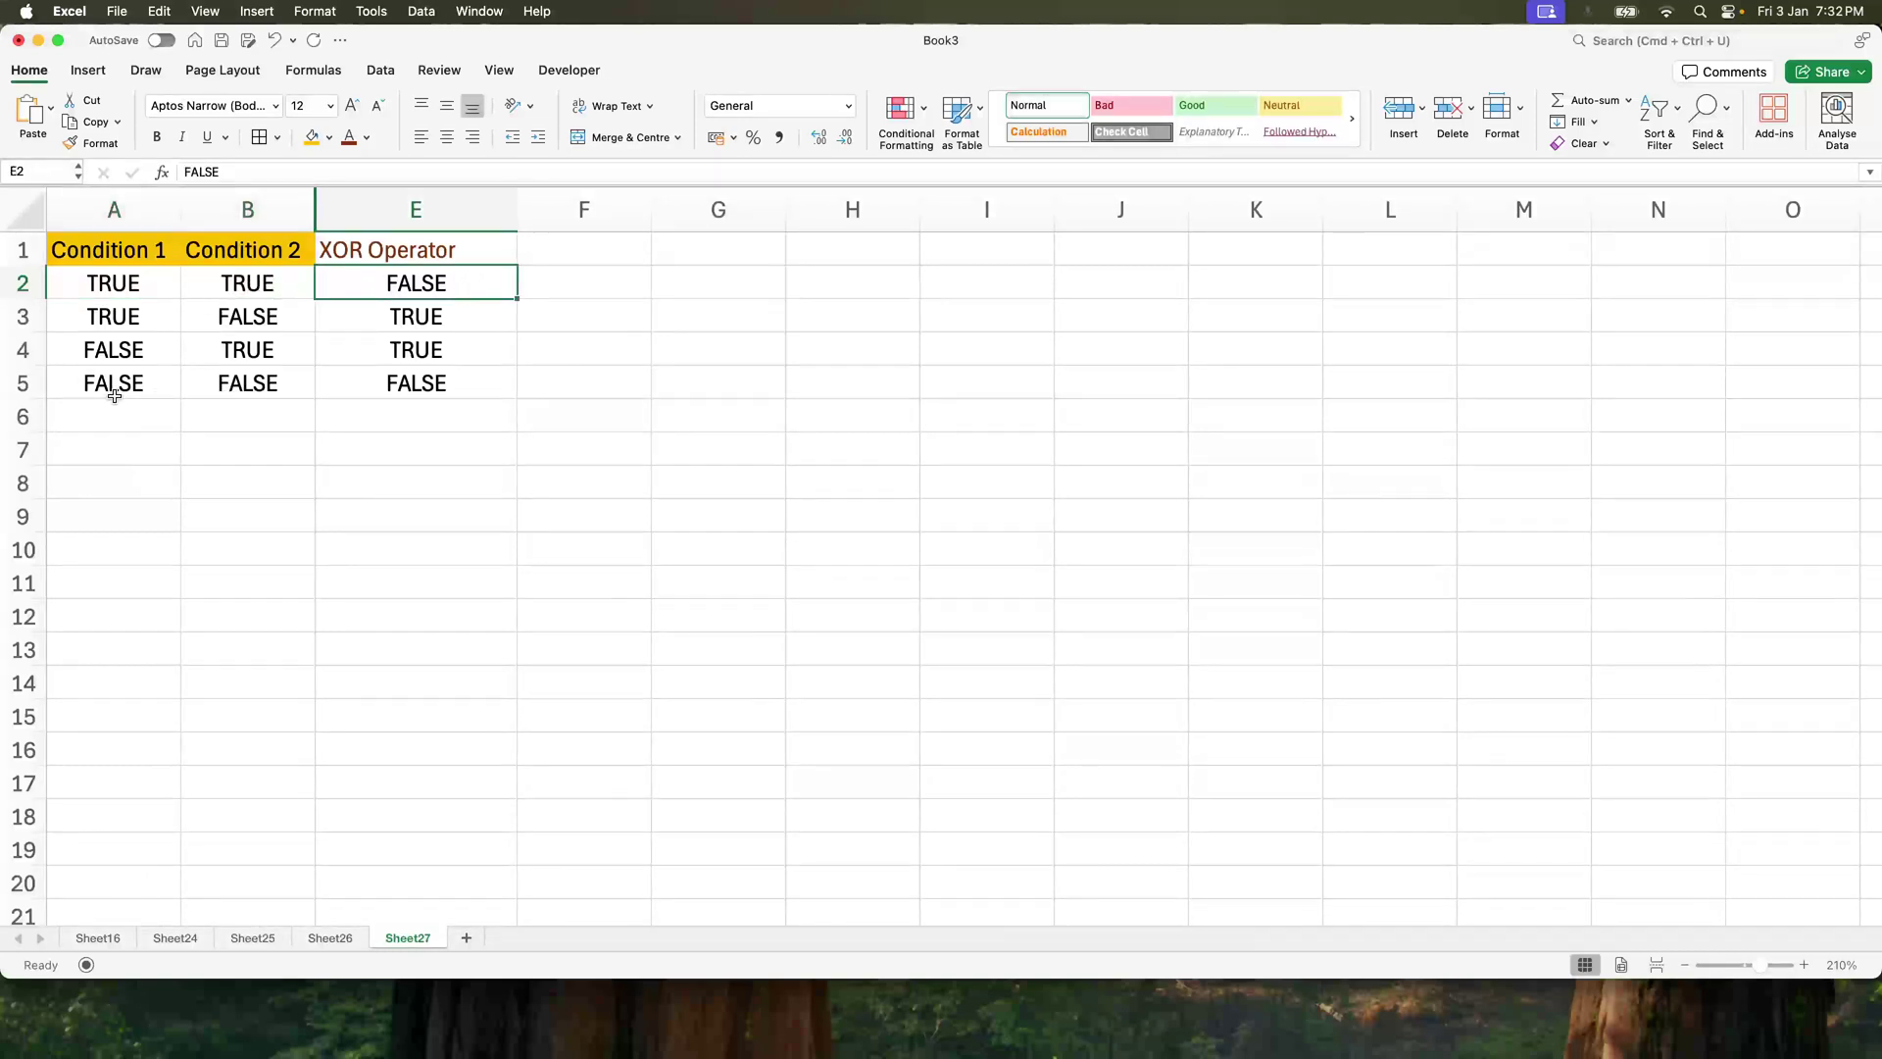
{"action": "left_click_drag", "start_coordinate": [114, 395], "coordinate": [309, 386]}
{"action": "left_click", "coordinate": [369, 391]}
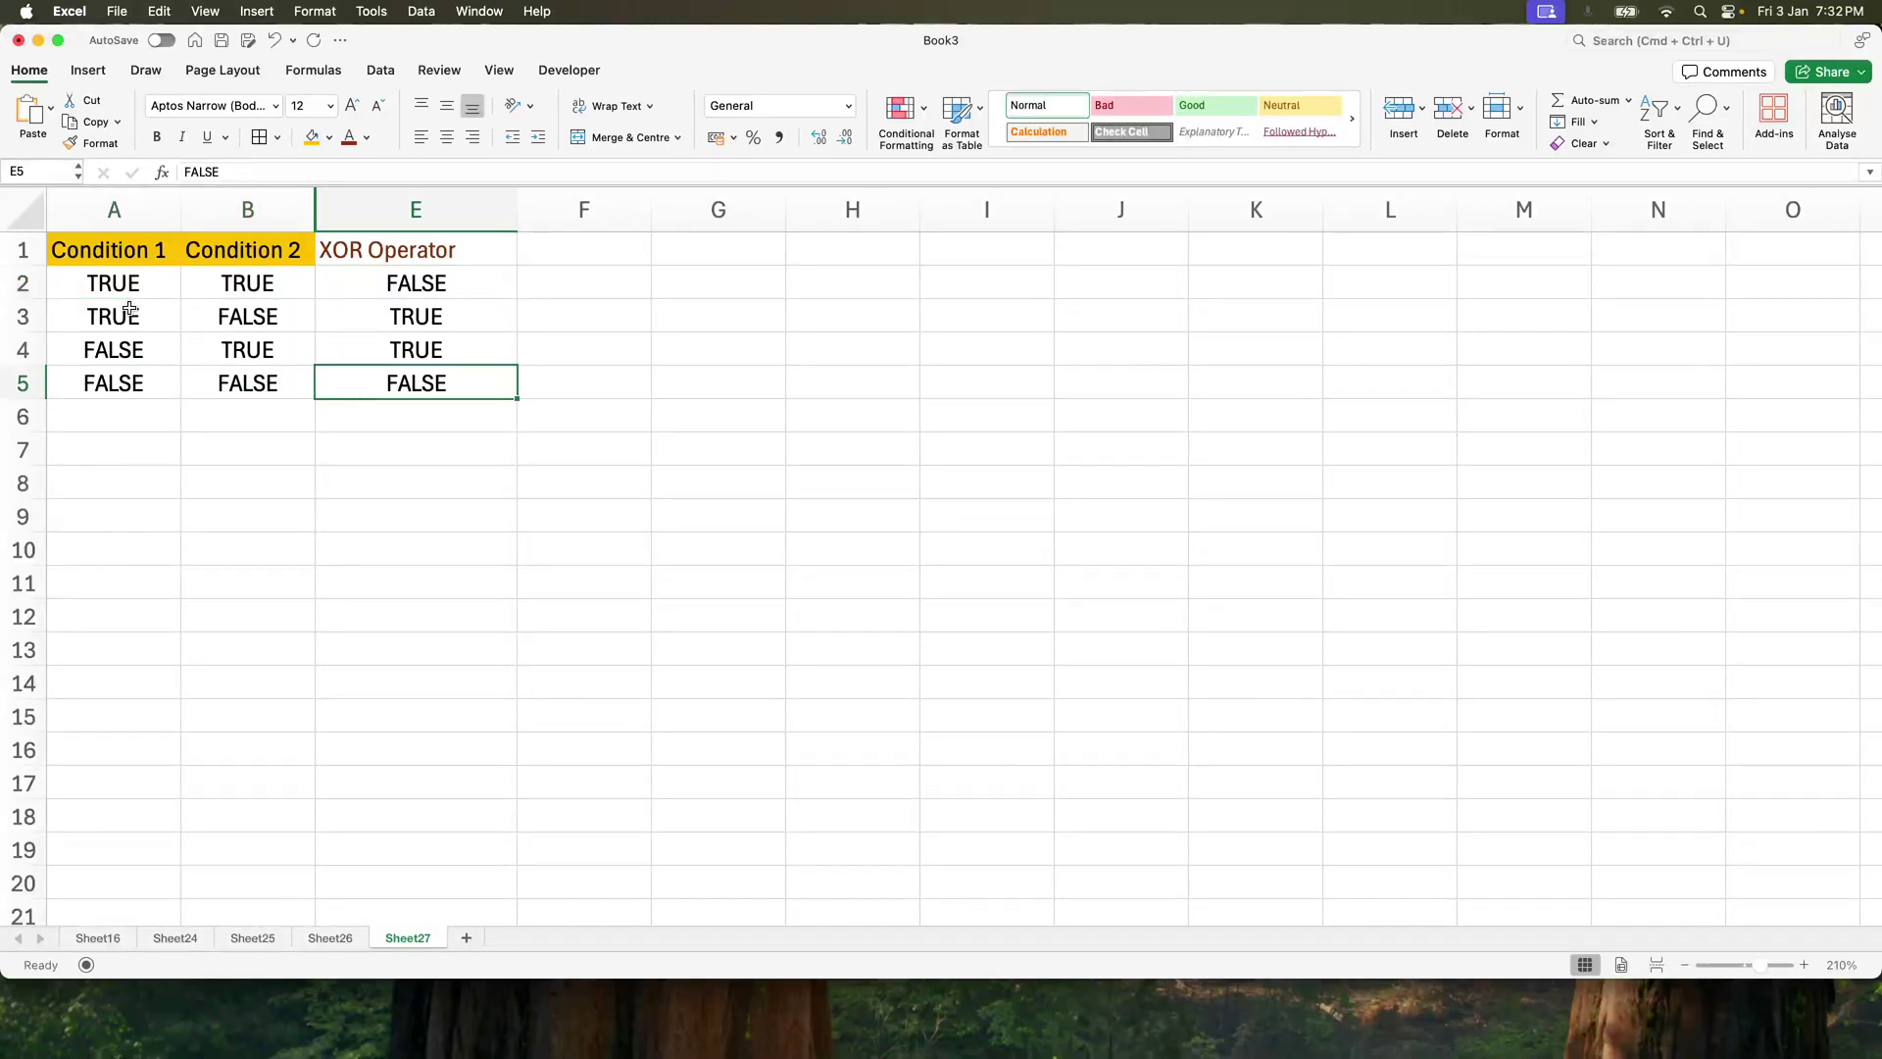
{"action": "left_click", "coordinate": [443, 311]}
Enter the headers "Order Verified" in A9 and "Payment Processed" in B9, and widen column A slightly.
{"action": "left_click", "coordinate": [170, 503]}
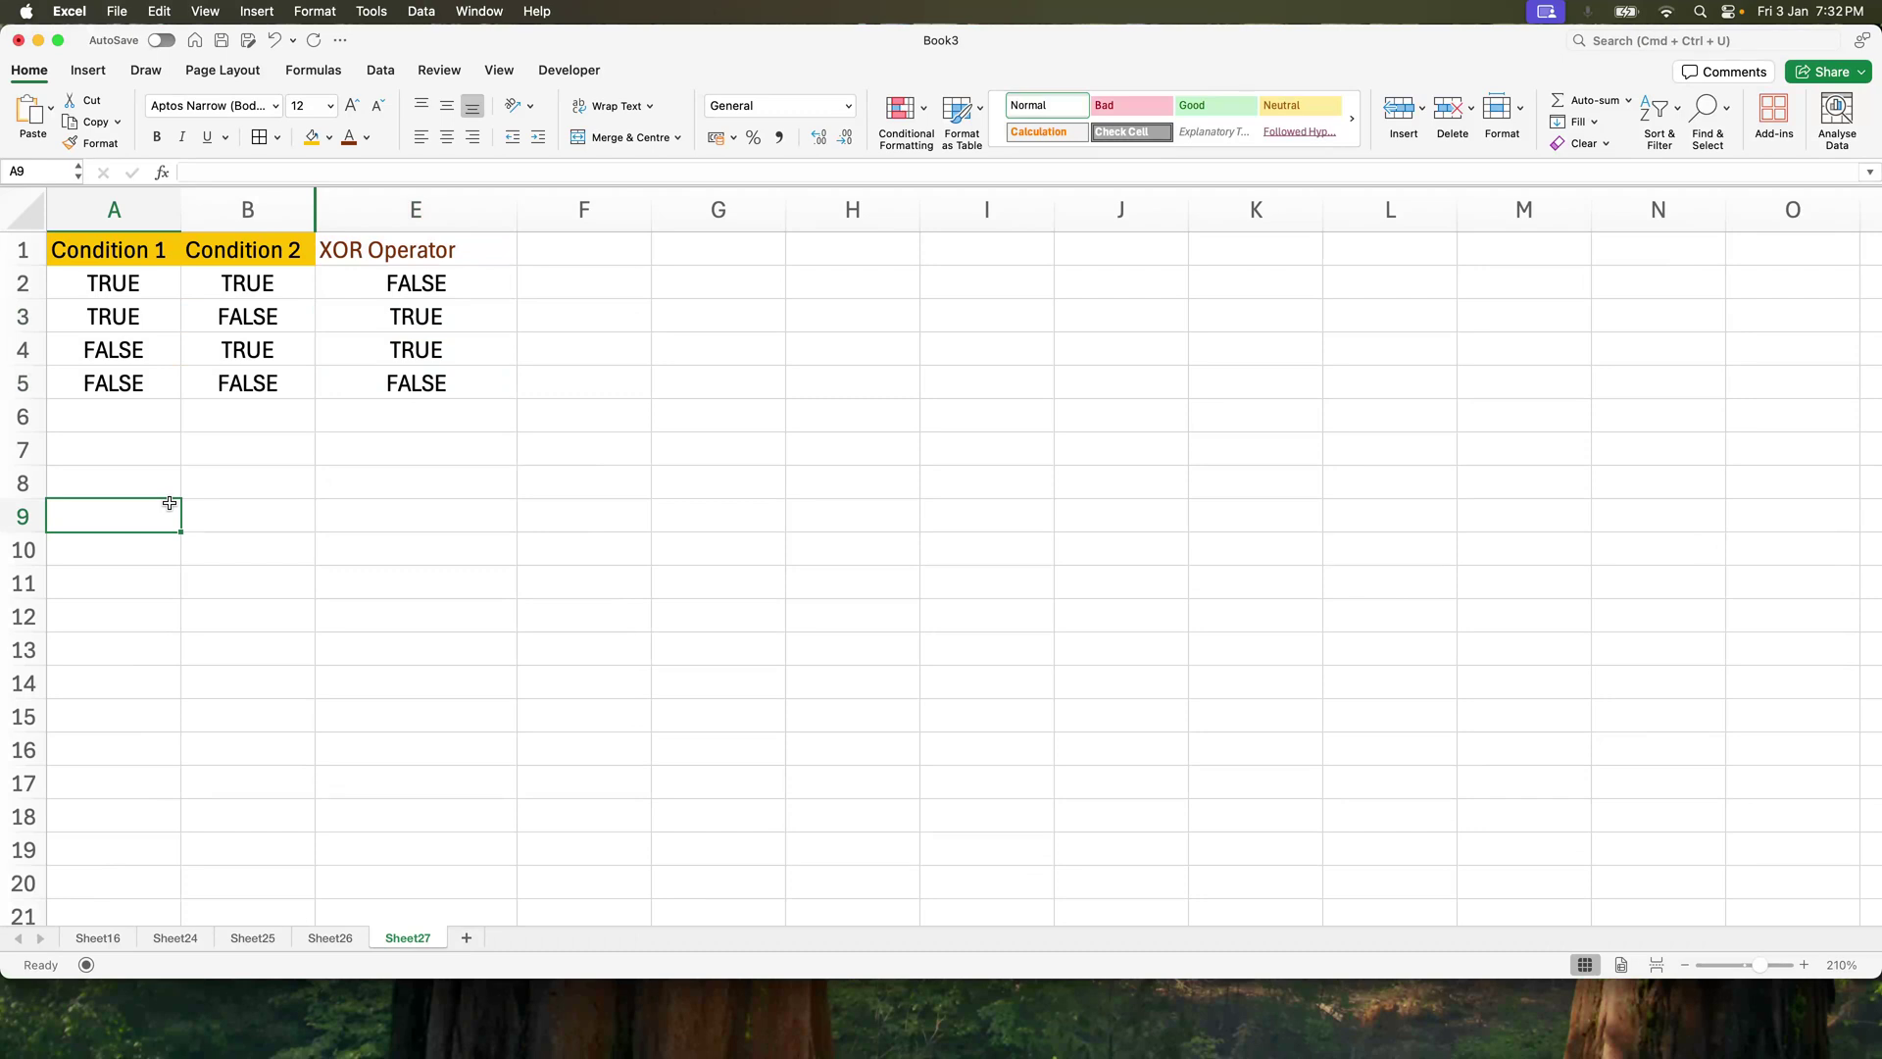
{"action": "type", "text": "Order Verified"}
{"action": "key", "text": "Tab"}
{"action": "type", "text": "Pay"}
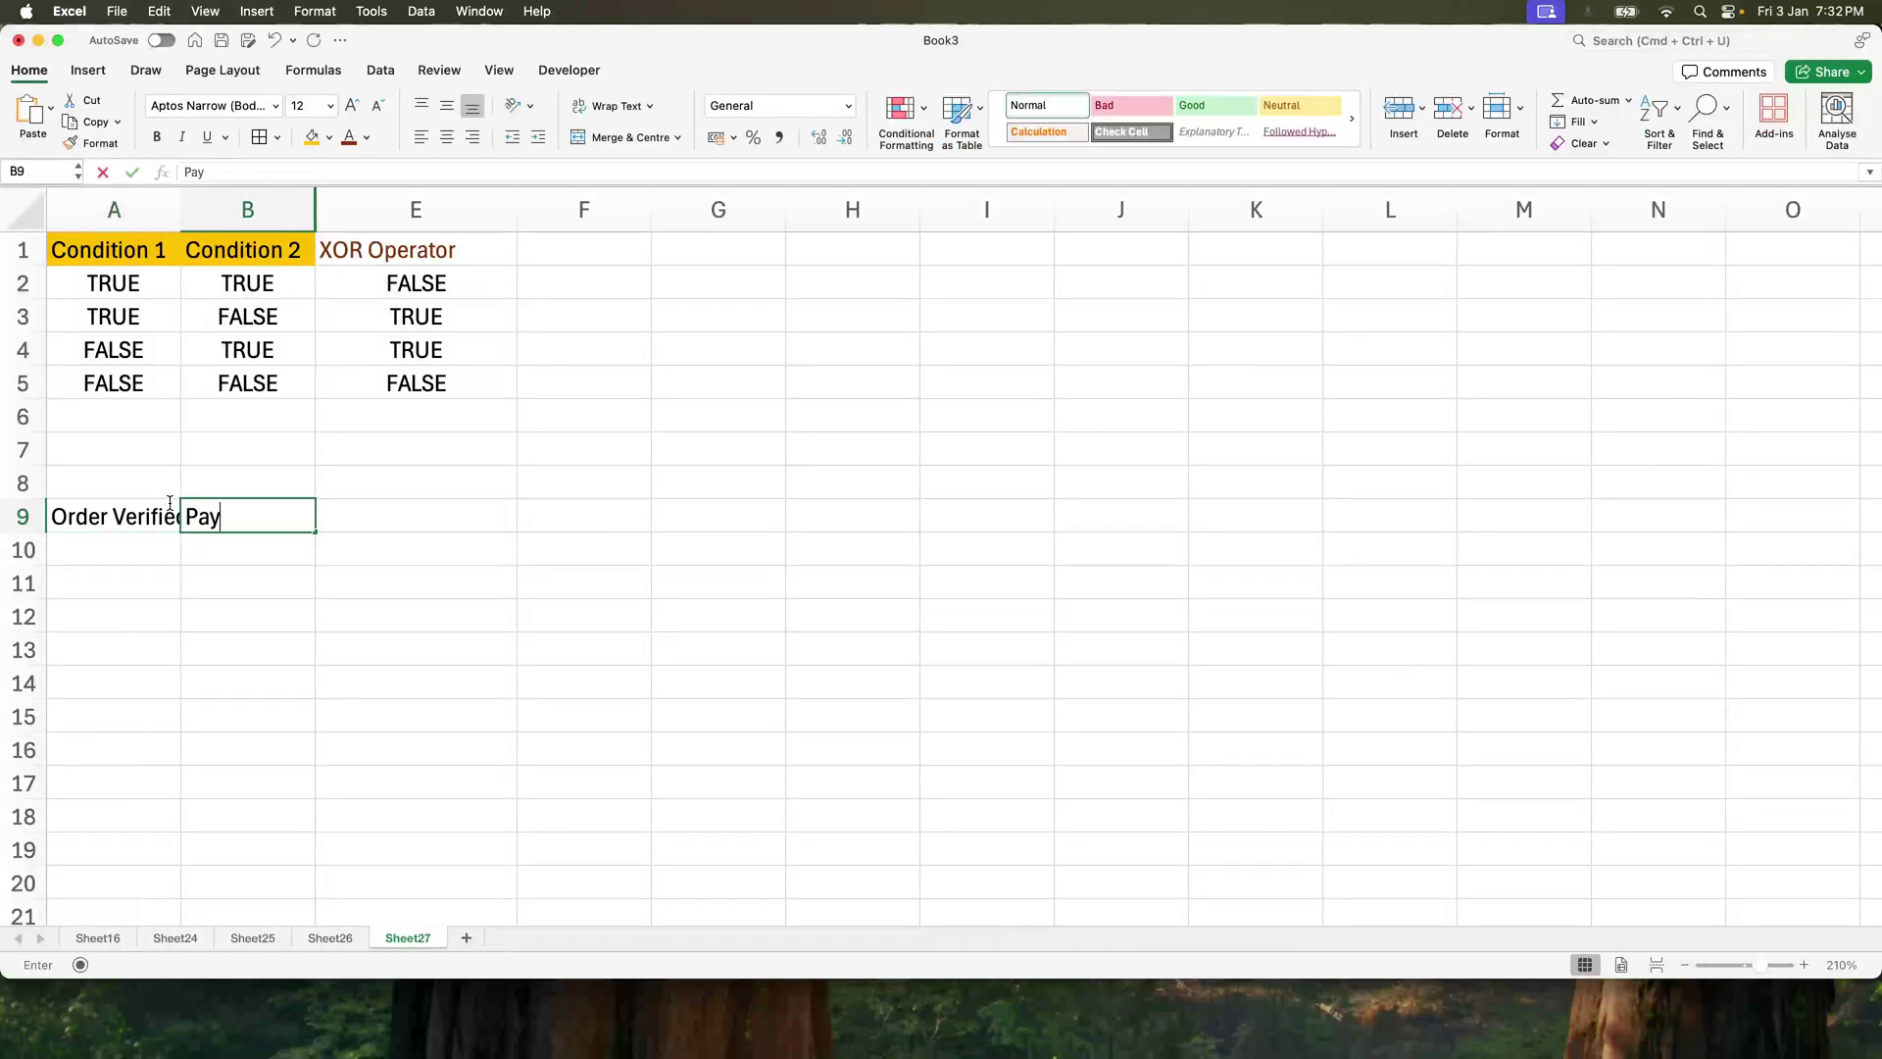
{"action": "type", "text": "ment Processed"}
{"action": "key", "text": "Return"}
{"action": "left_click_drag", "start_coordinate": [181, 205], "coordinate": [198, 205]}
{"action": "left_click_drag", "start_coordinate": [333, 204], "coordinate": [475, 205]}
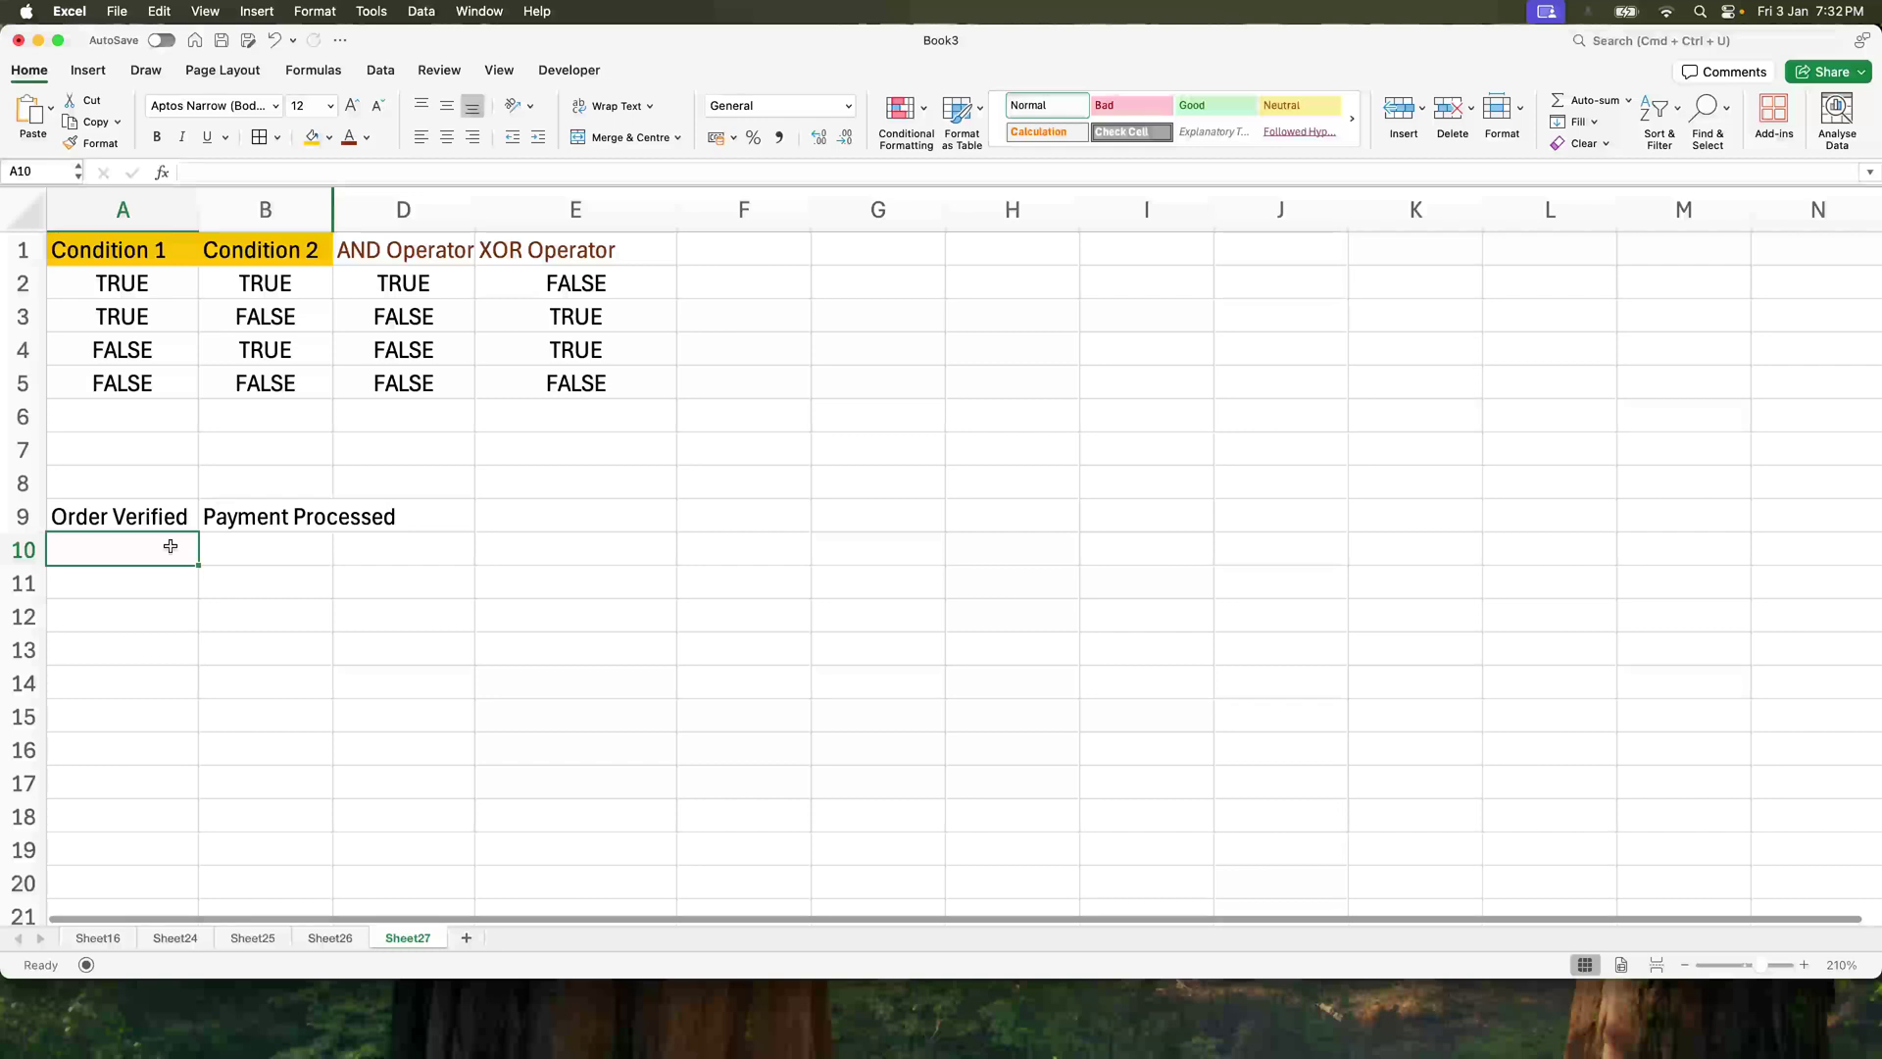
{"action": "left_click", "coordinate": [403, 210]}
{"action": "right_click", "coordinate": [403, 210]}
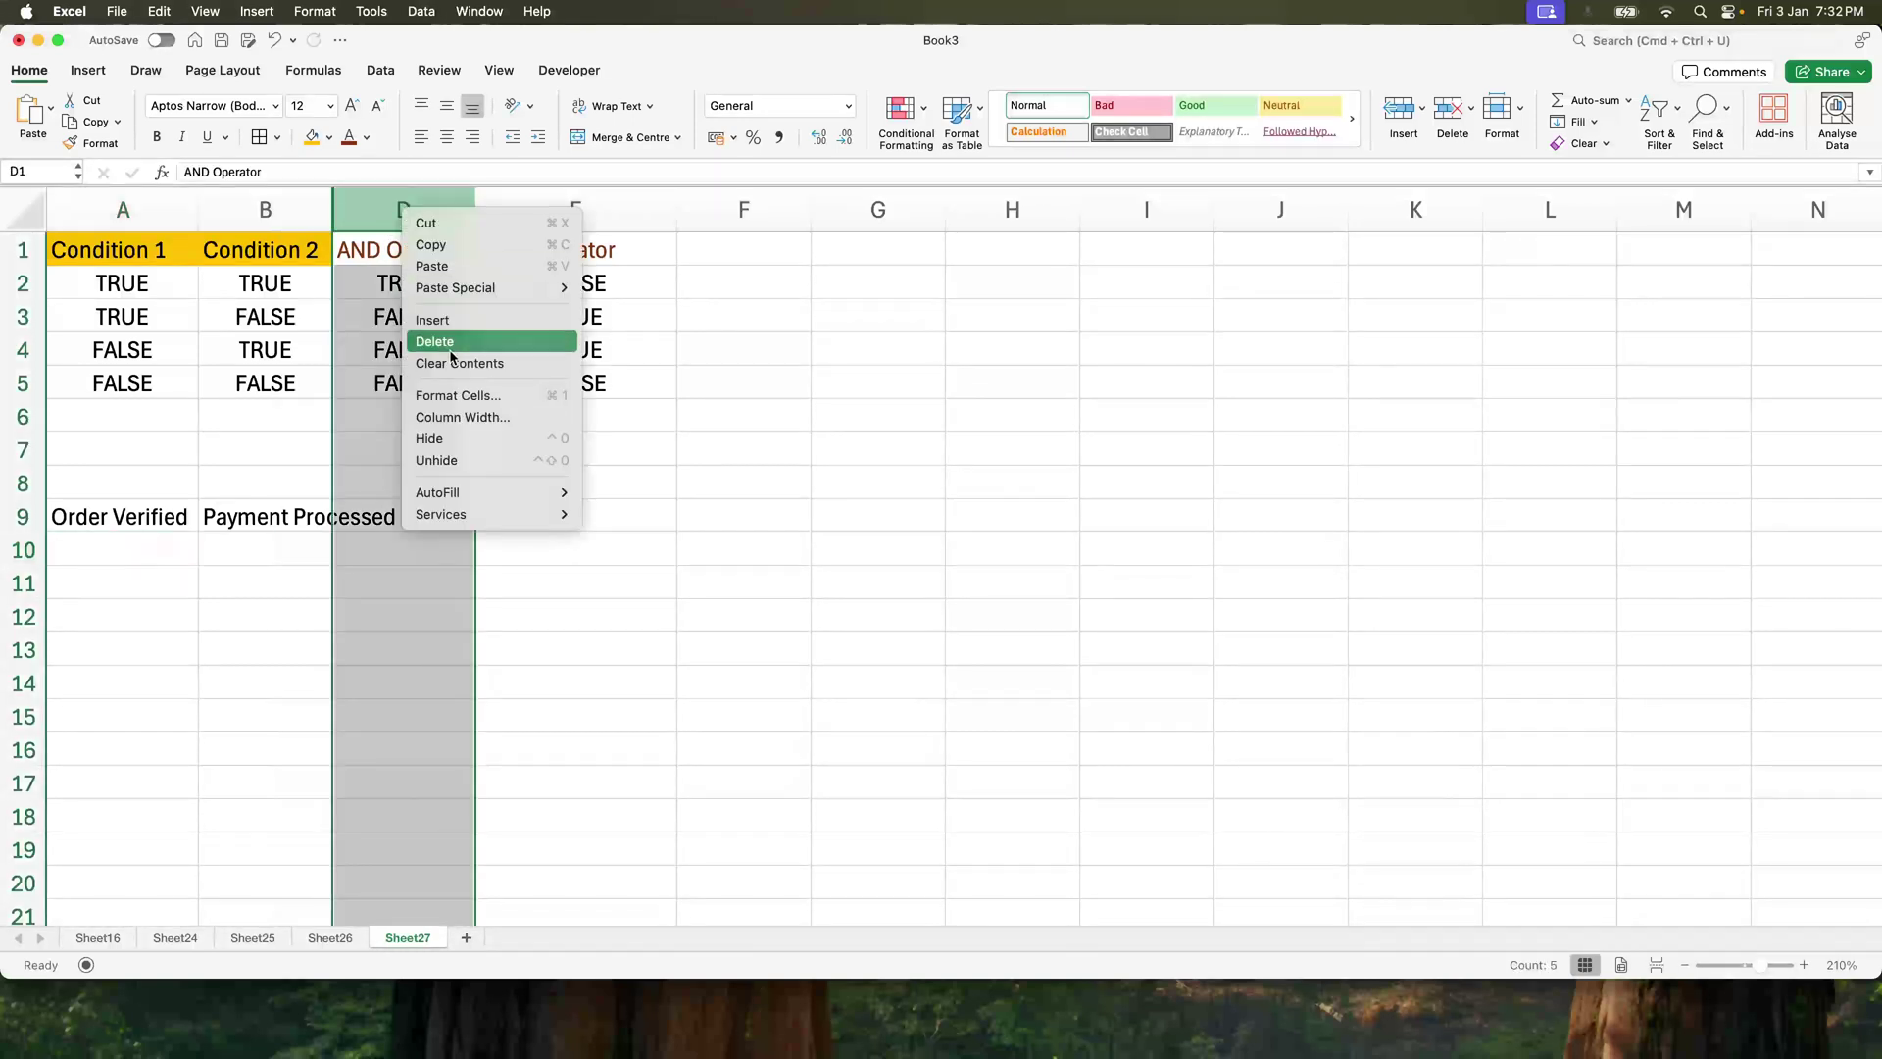
{"action": "left_click", "coordinate": [451, 439]}
{"action": "left_click", "coordinate": [226, 554]}
{"action": "left_click", "coordinate": [94, 542]}
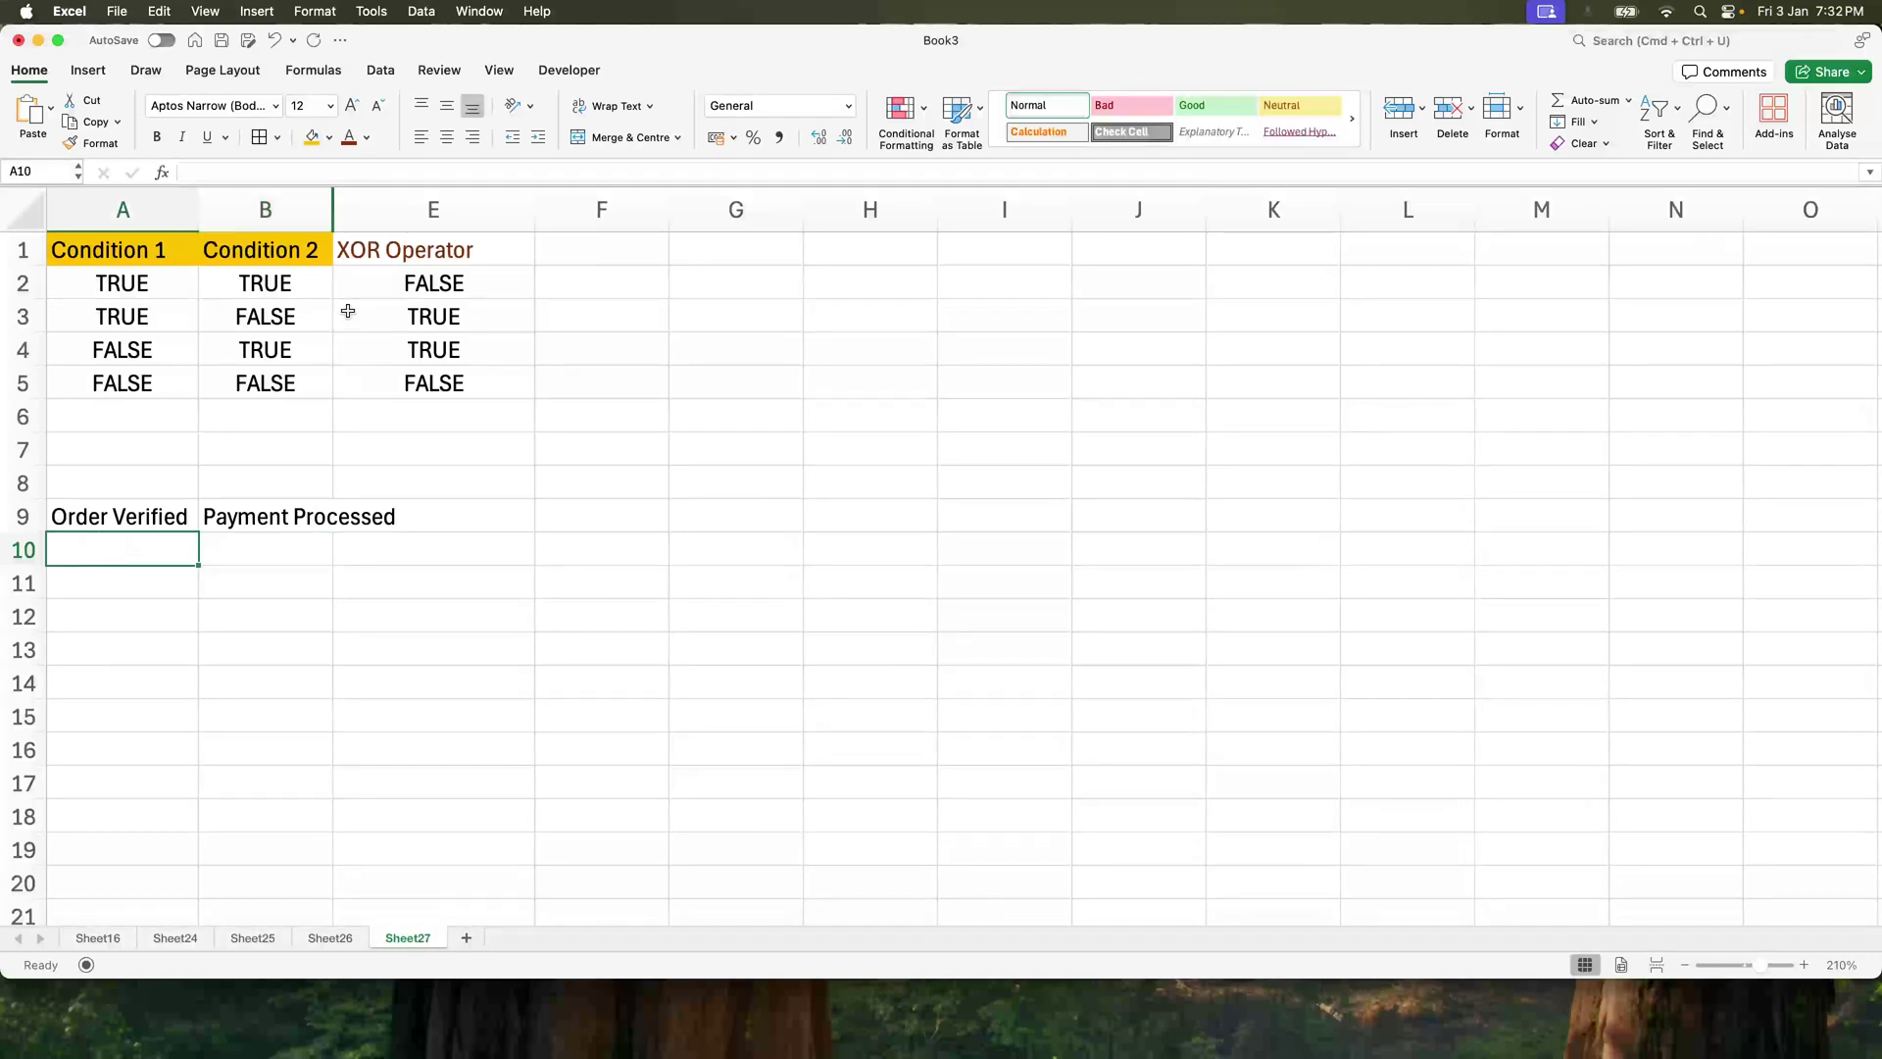
Widen column B to fit its header and fill the headers in A9:B9 with gold.
{"action": "left_click_drag", "start_coordinate": [330, 210], "coordinate": [456, 210]}
{"action": "left_click_drag", "start_coordinate": [112, 516], "coordinate": [323, 516]}
{"action": "left_click", "coordinate": [312, 137]}
Enter Yes in A10 under Order Verified and No in B10 under Payment Processed.
{"action": "left_click", "coordinate": [160, 550]}
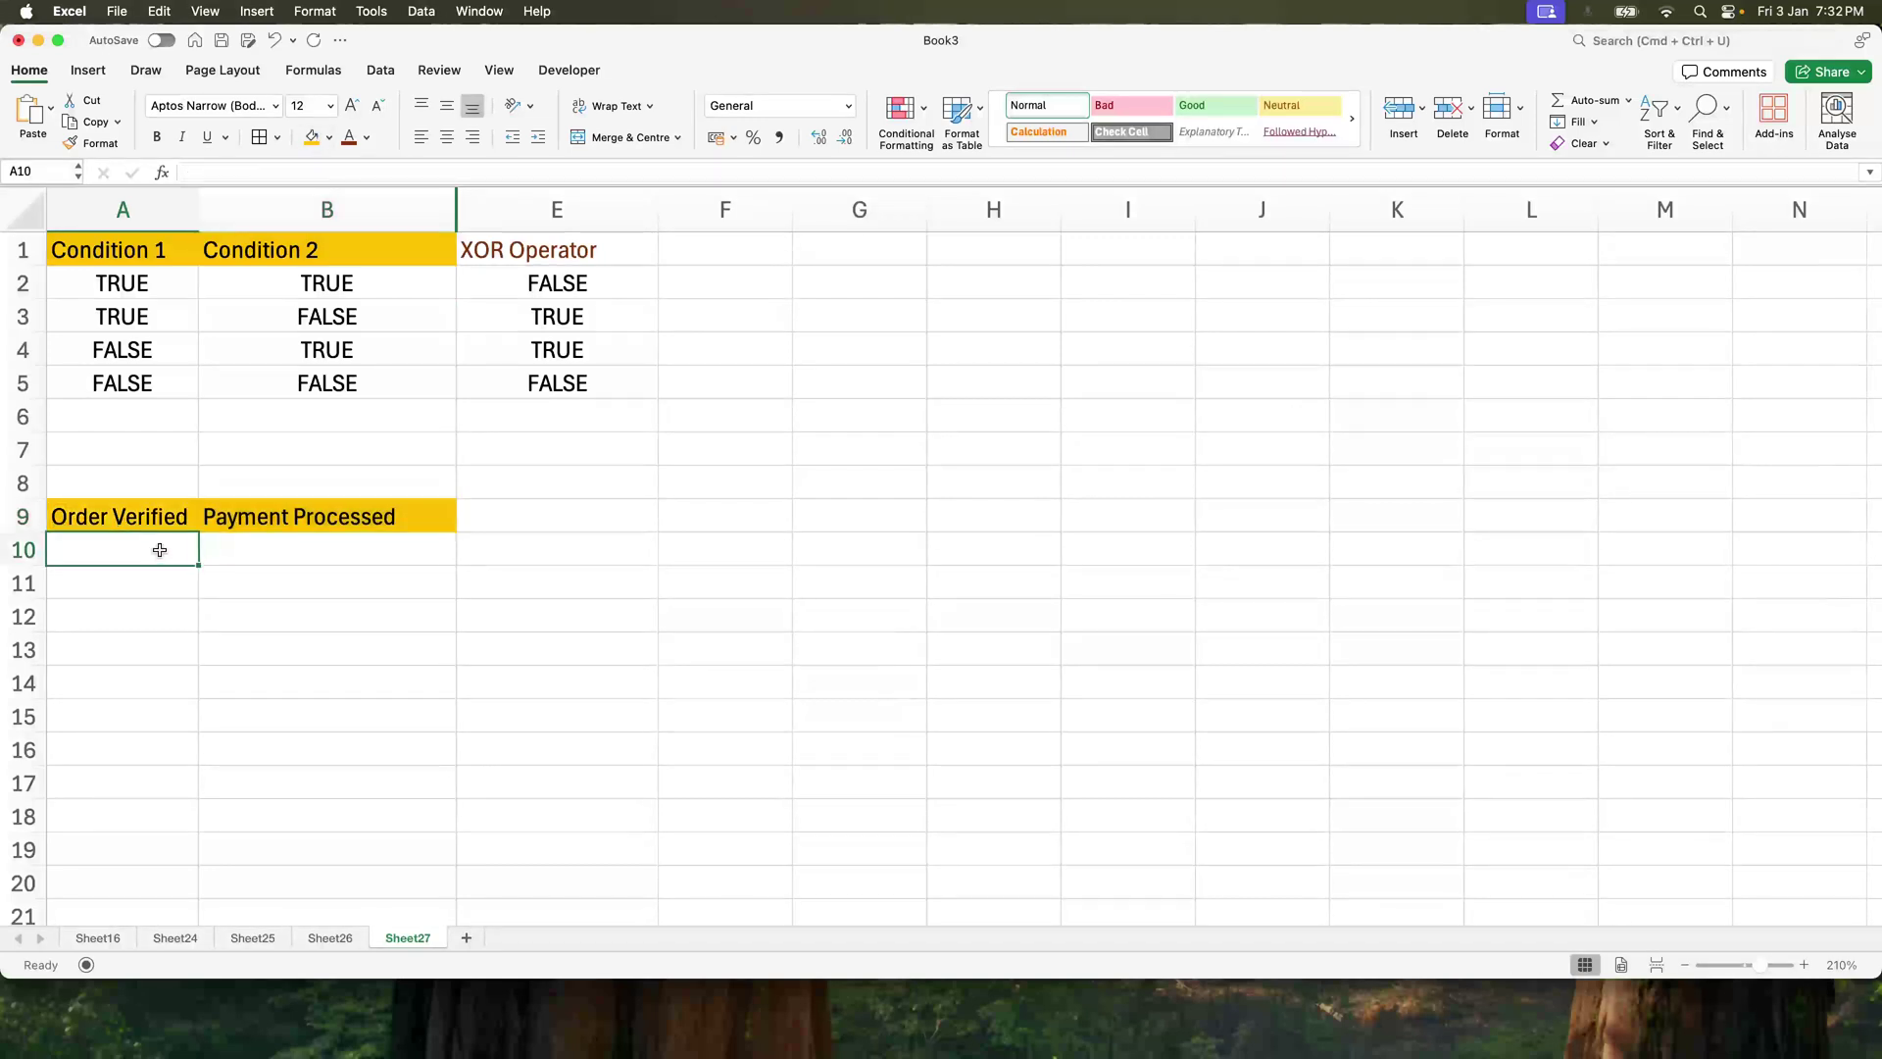
{"action": "type", "text": "Yes"}
{"action": "key", "text": "Tab"}
{"action": "type", "text": "No"}
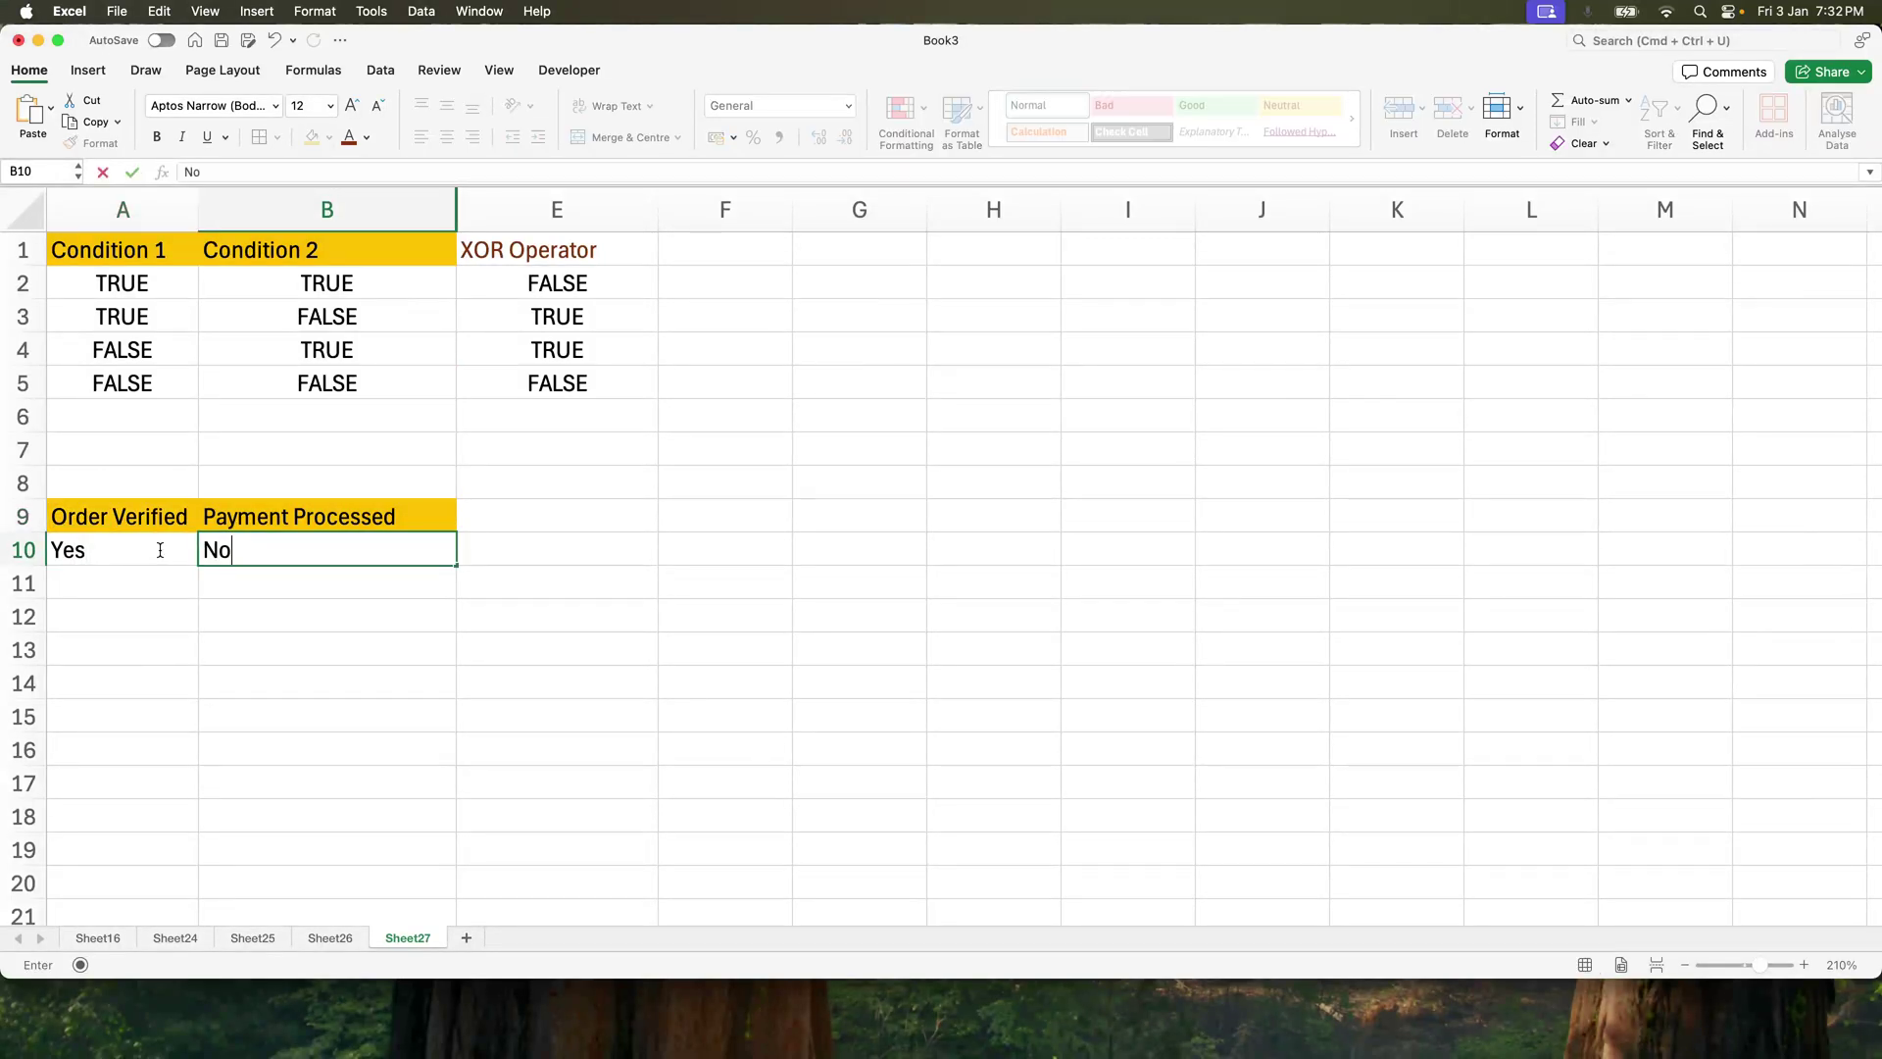
{"action": "key", "text": "Tab"}
Enter the header "Send Email to Customer" in E9, beside Payment Processed.
{"action": "key", "text": "Up"}
{"action": "type", "text": "Send Email to Customer"}
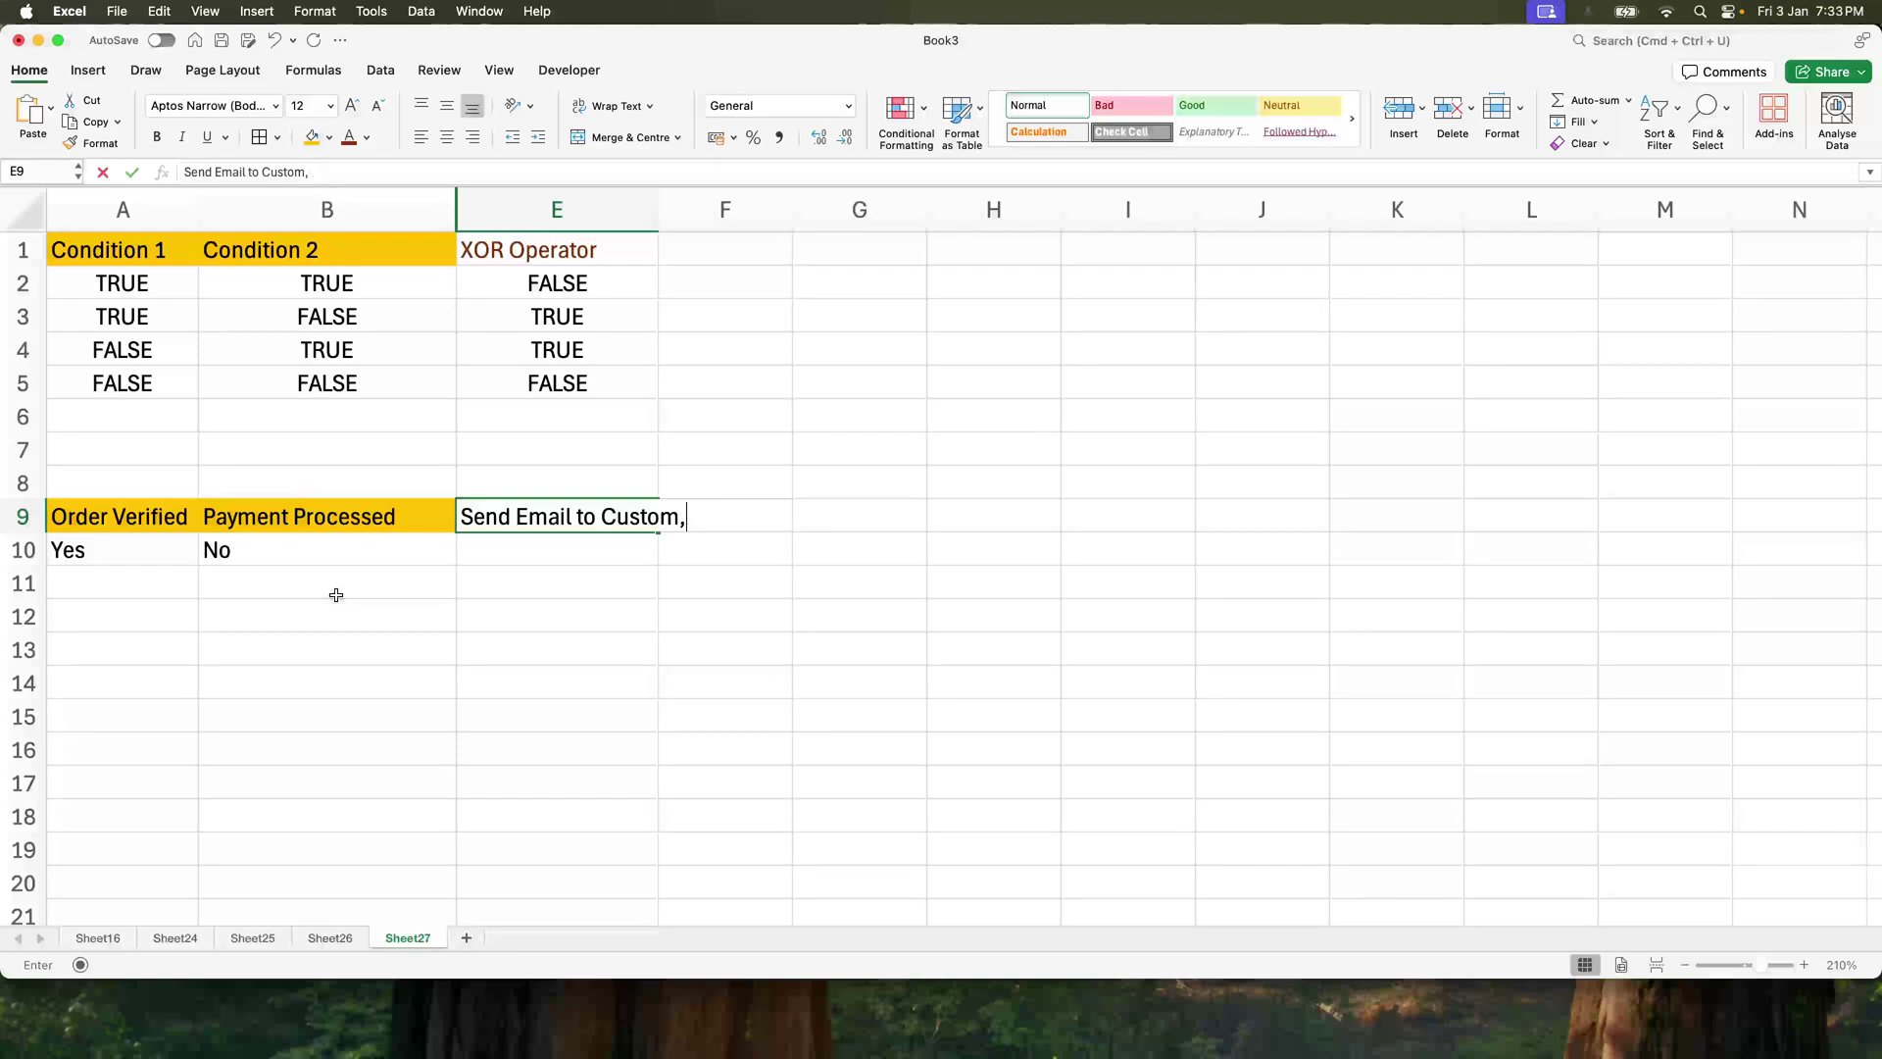
{"action": "key", "text": "Return"}
{"action": "type", "text": "="}
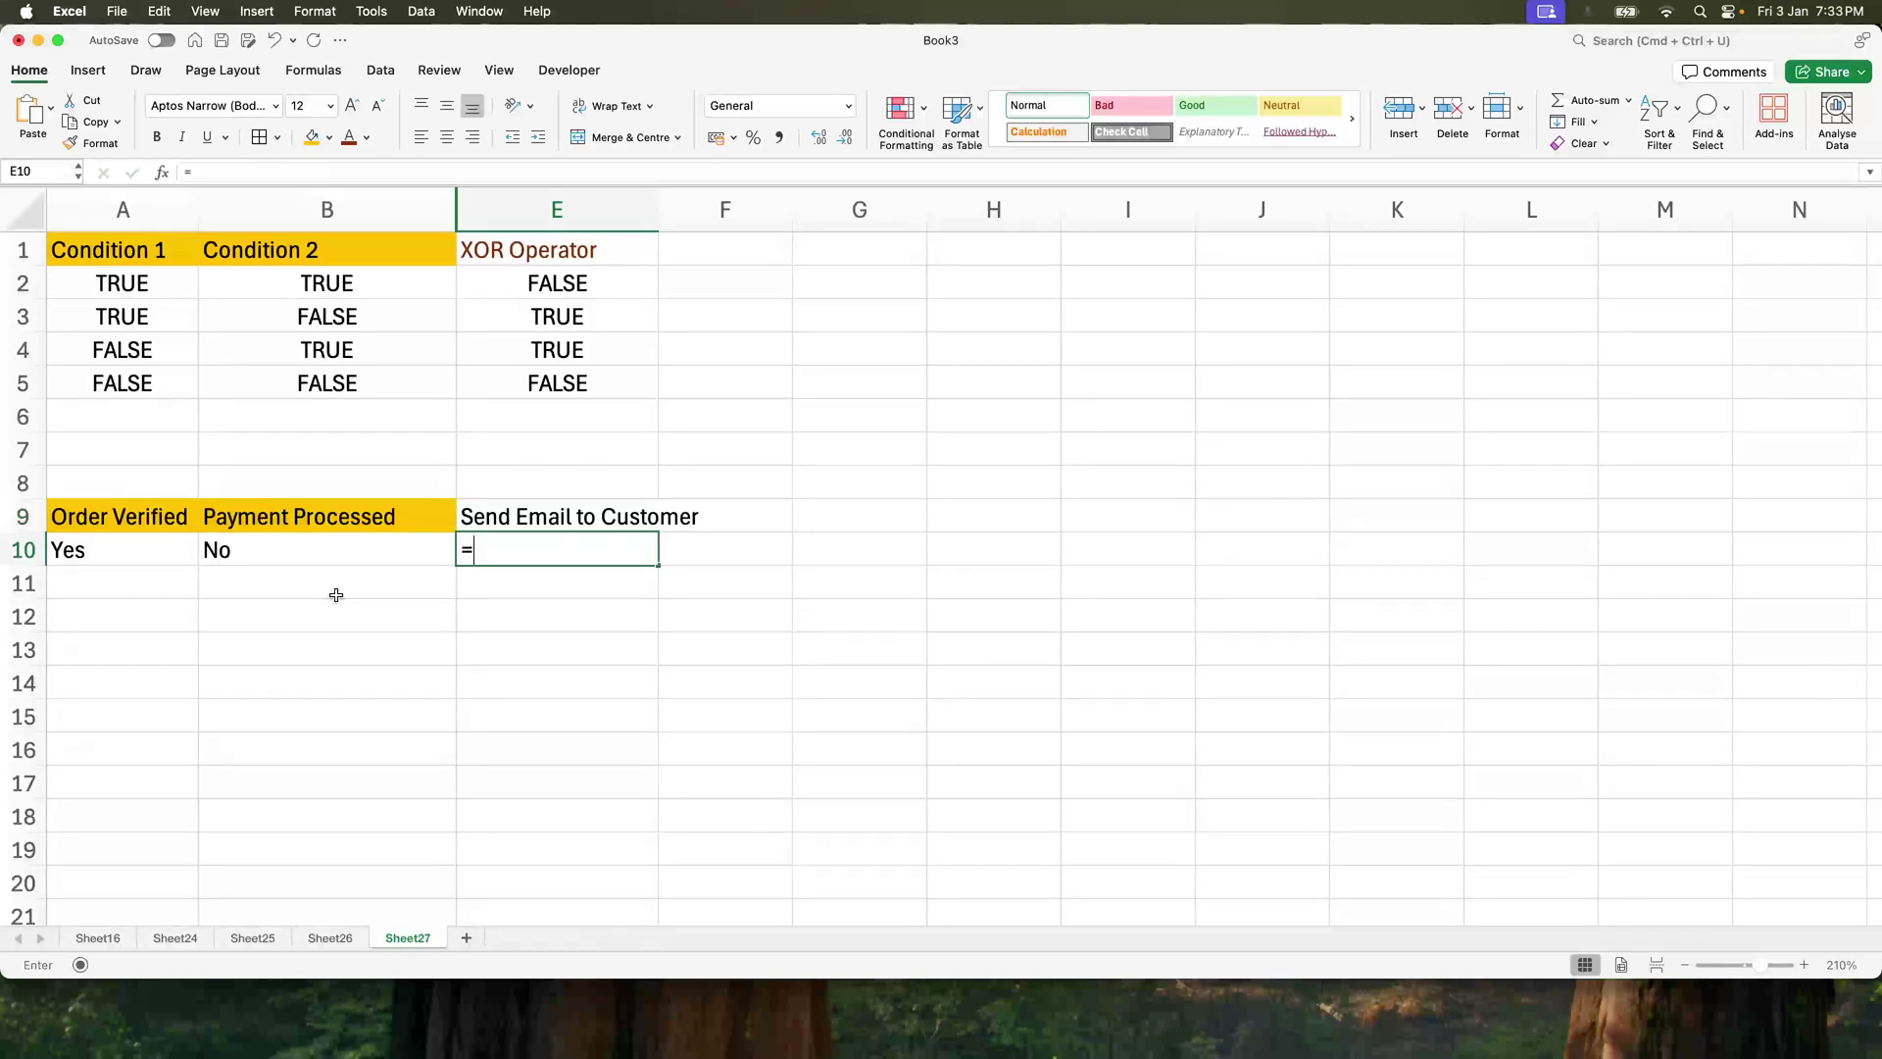
{"action": "type", "text": "xor("}
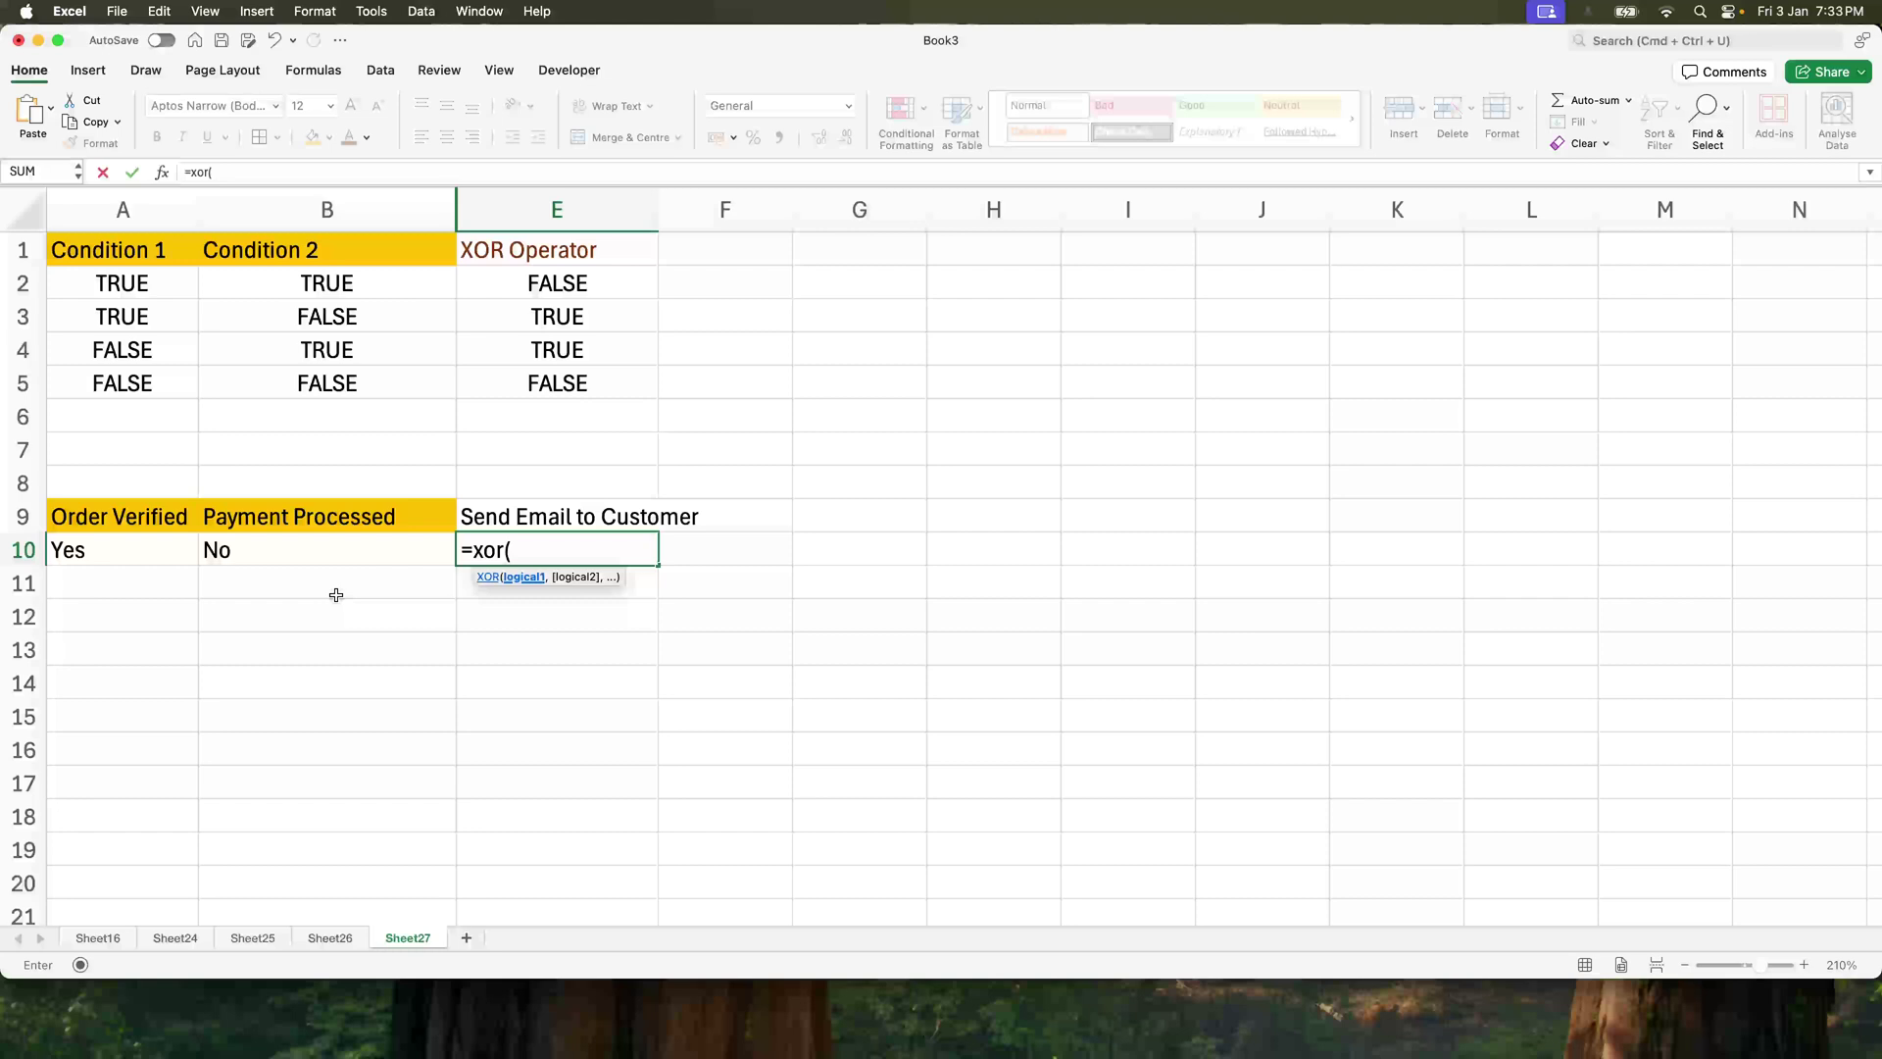
{"action": "key", "text": "Left"}
{"action": "key", "text": "Left"}
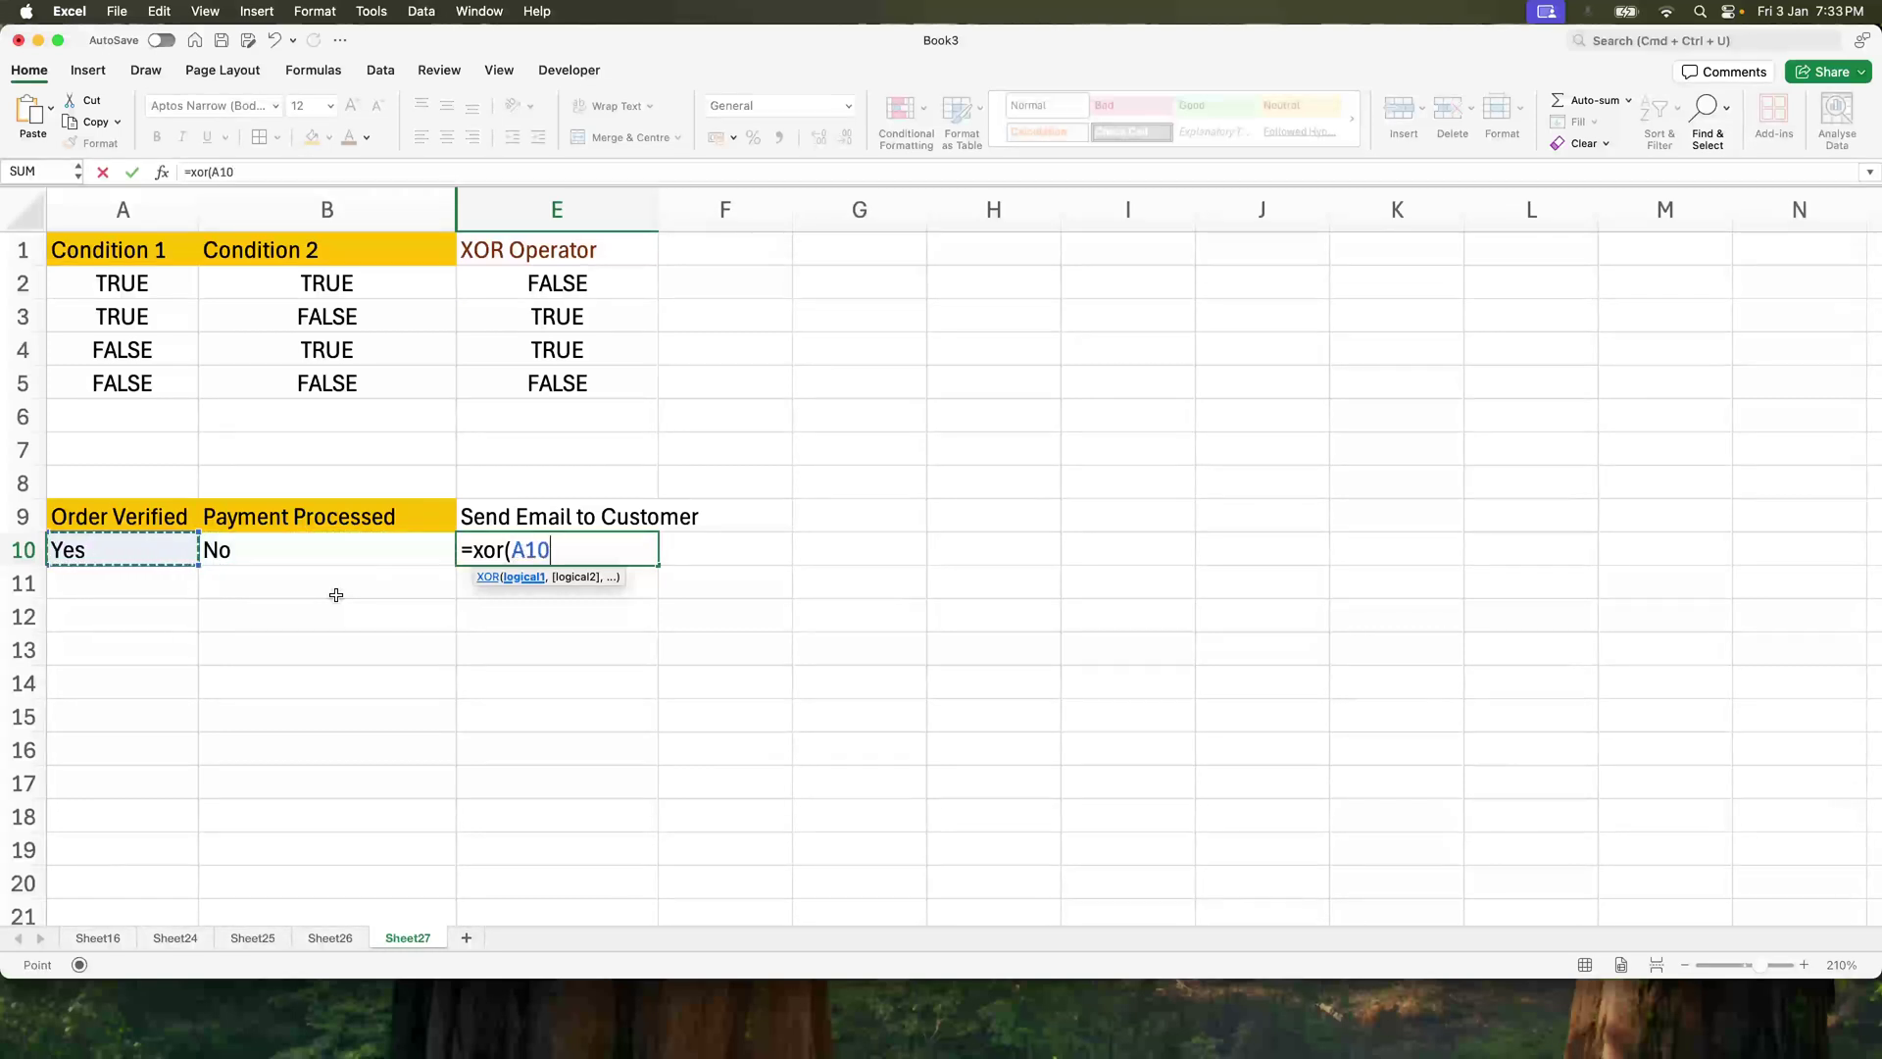
{"action": "type", "text": "="}
{"action": "key", "text": "Escape"}
Replace the Order Verified value in A10 with TRUE and the Payment Processed value in B10 with FALSE.
{"action": "left_click", "coordinate": [118, 544]}
{"action": "type", "text": "True"}
{"action": "key", "text": "Tab"}
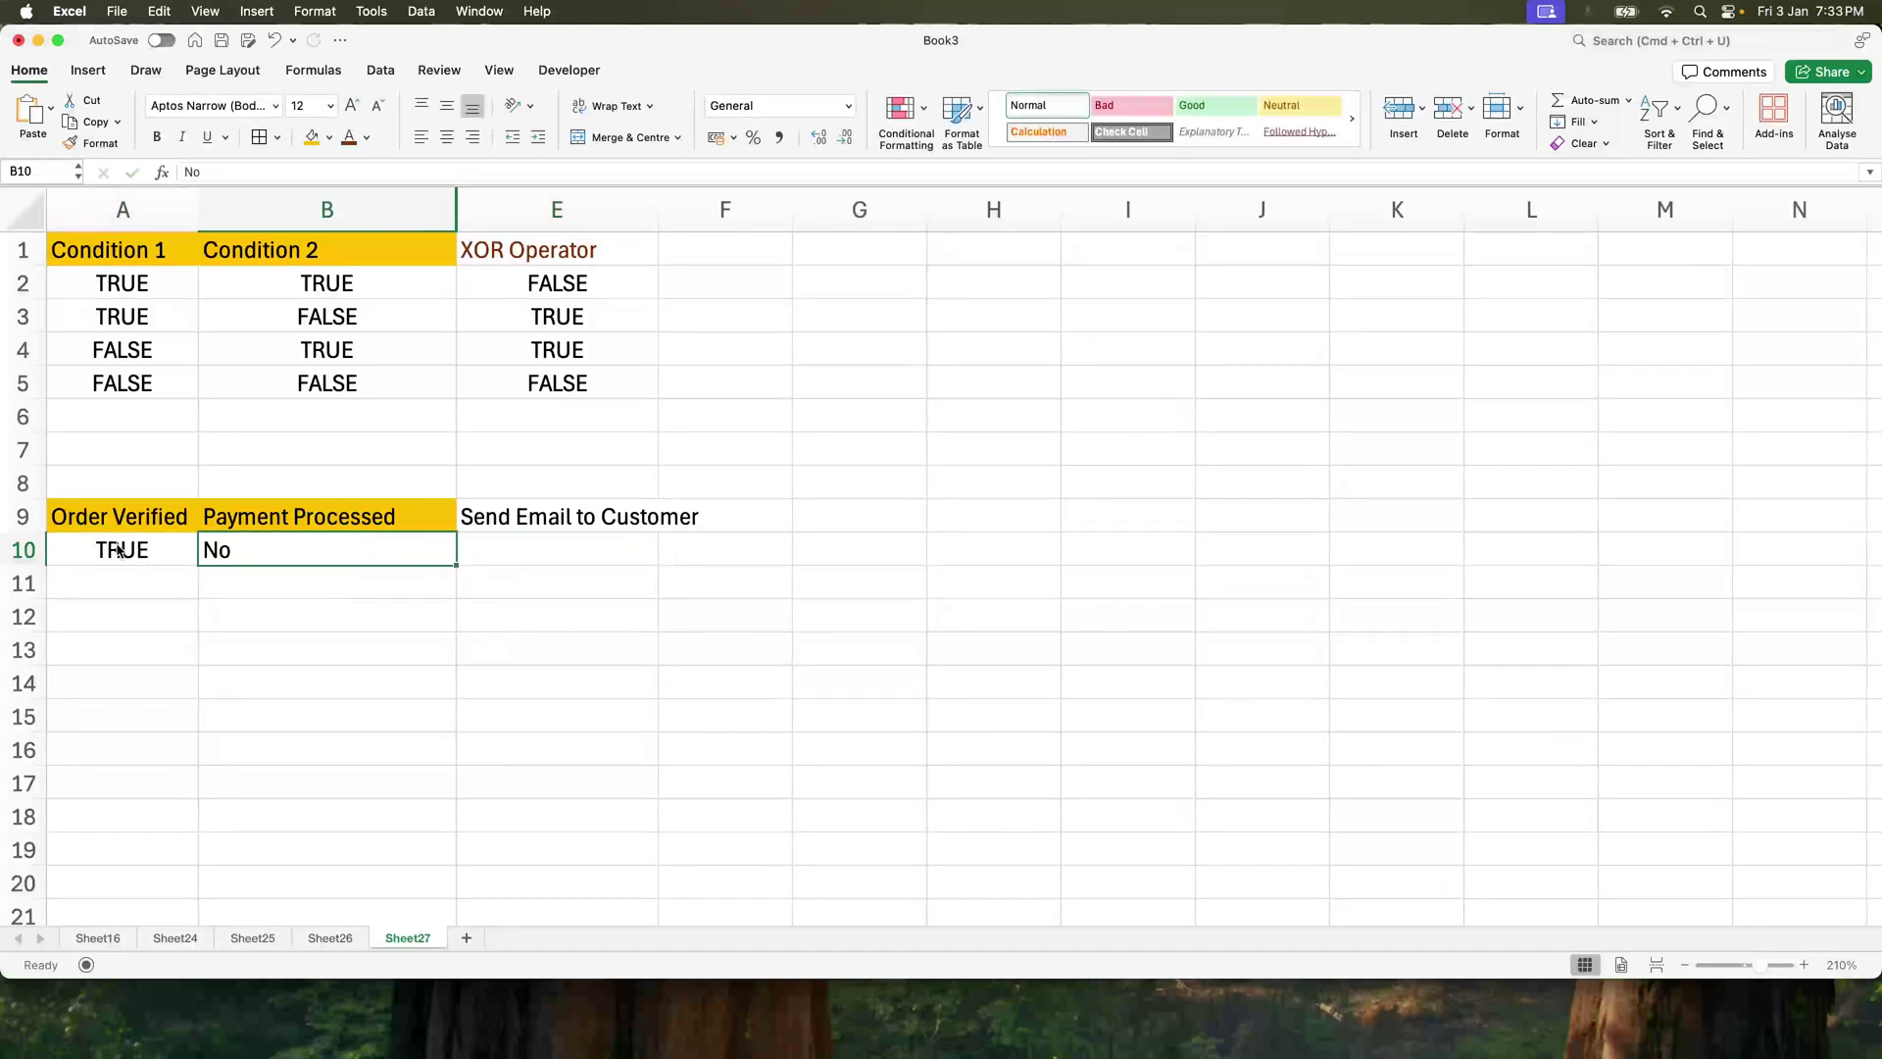
{"action": "type", "text": "Fals"}
{"action": "key", "text": "Tab"}
Enter the formula =XOR(A10=True, B10=True) in E10 to evaluate Order Verified against Payment Processed.
{"action": "type", "text": "=c"}
{"action": "key", "text": "BackSpace"}
{"action": "type", "text": "x"}
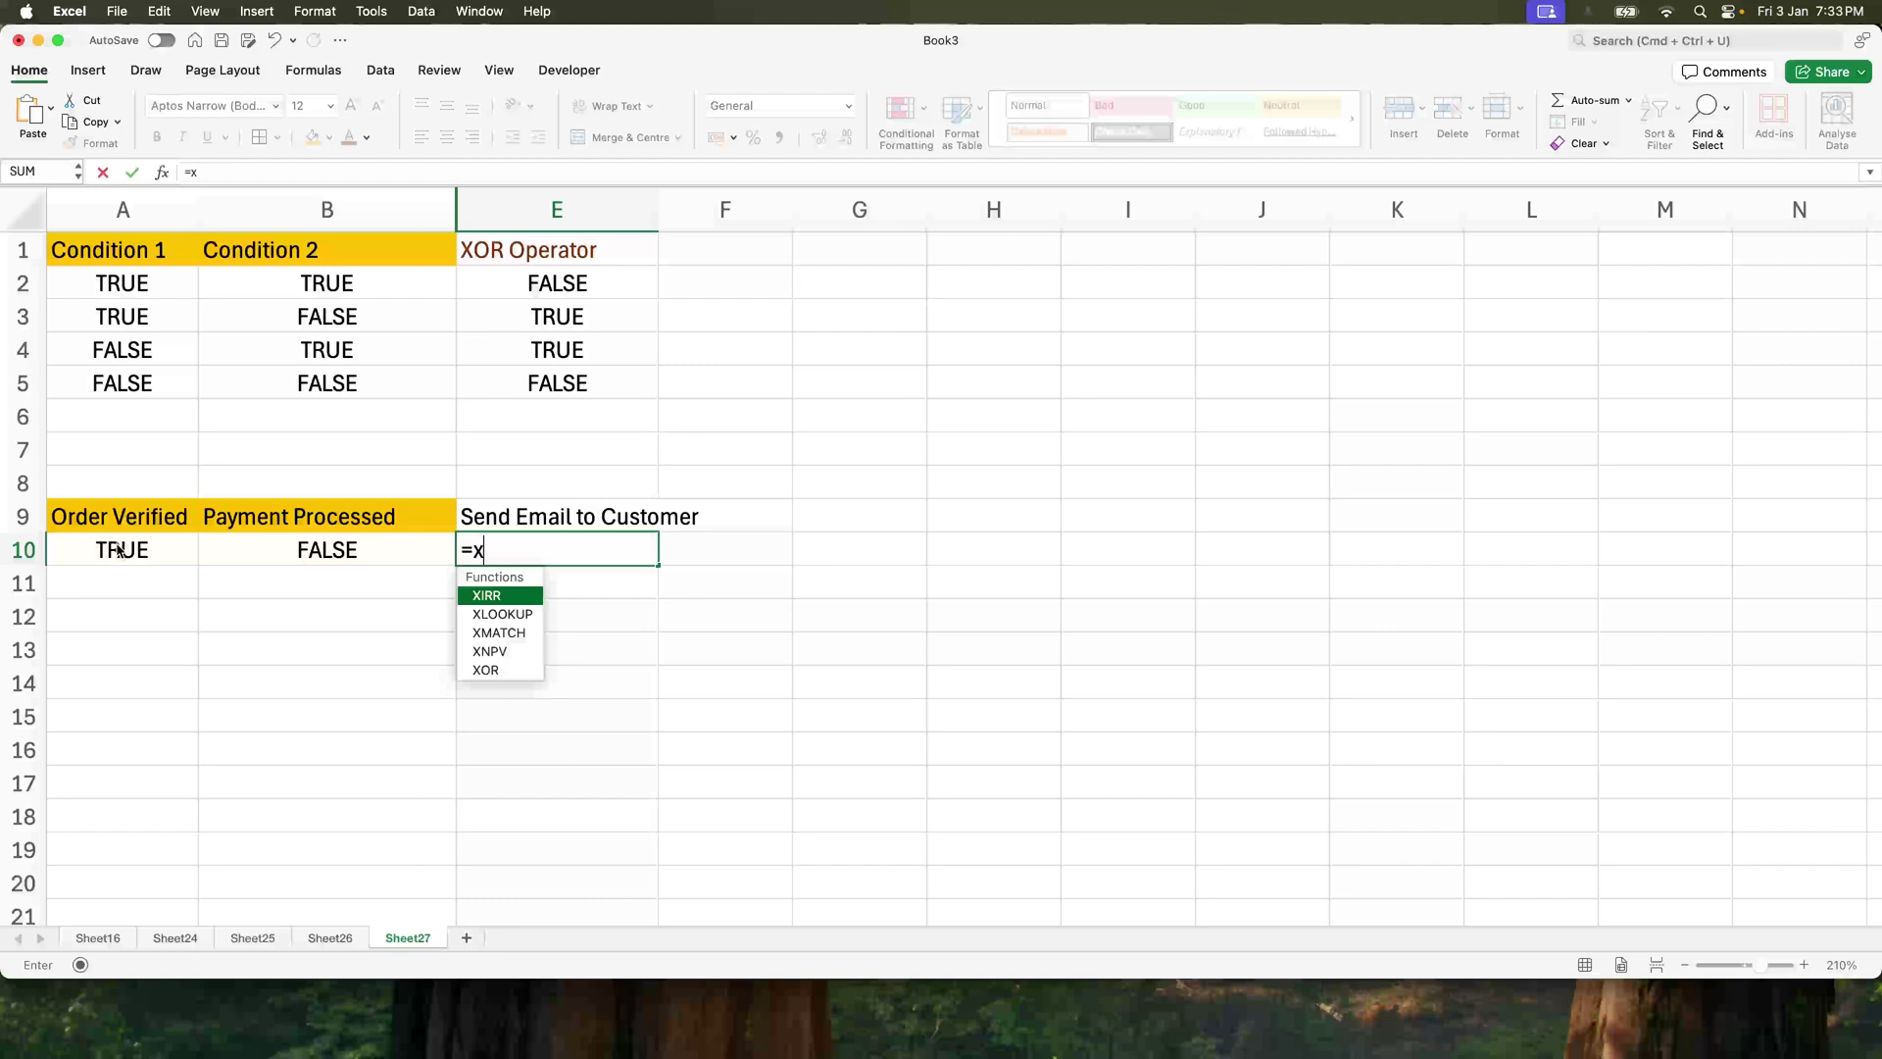
{"action": "key", "text": "Down"}
{"action": "key", "text": "Down"}
{"action": "key", "text": "Down"}
{"action": "key", "text": "Down"}
{"action": "key", "text": "Tab"}
{"action": "key", "text": "Left"}
{"action": "key", "text": "Left"}
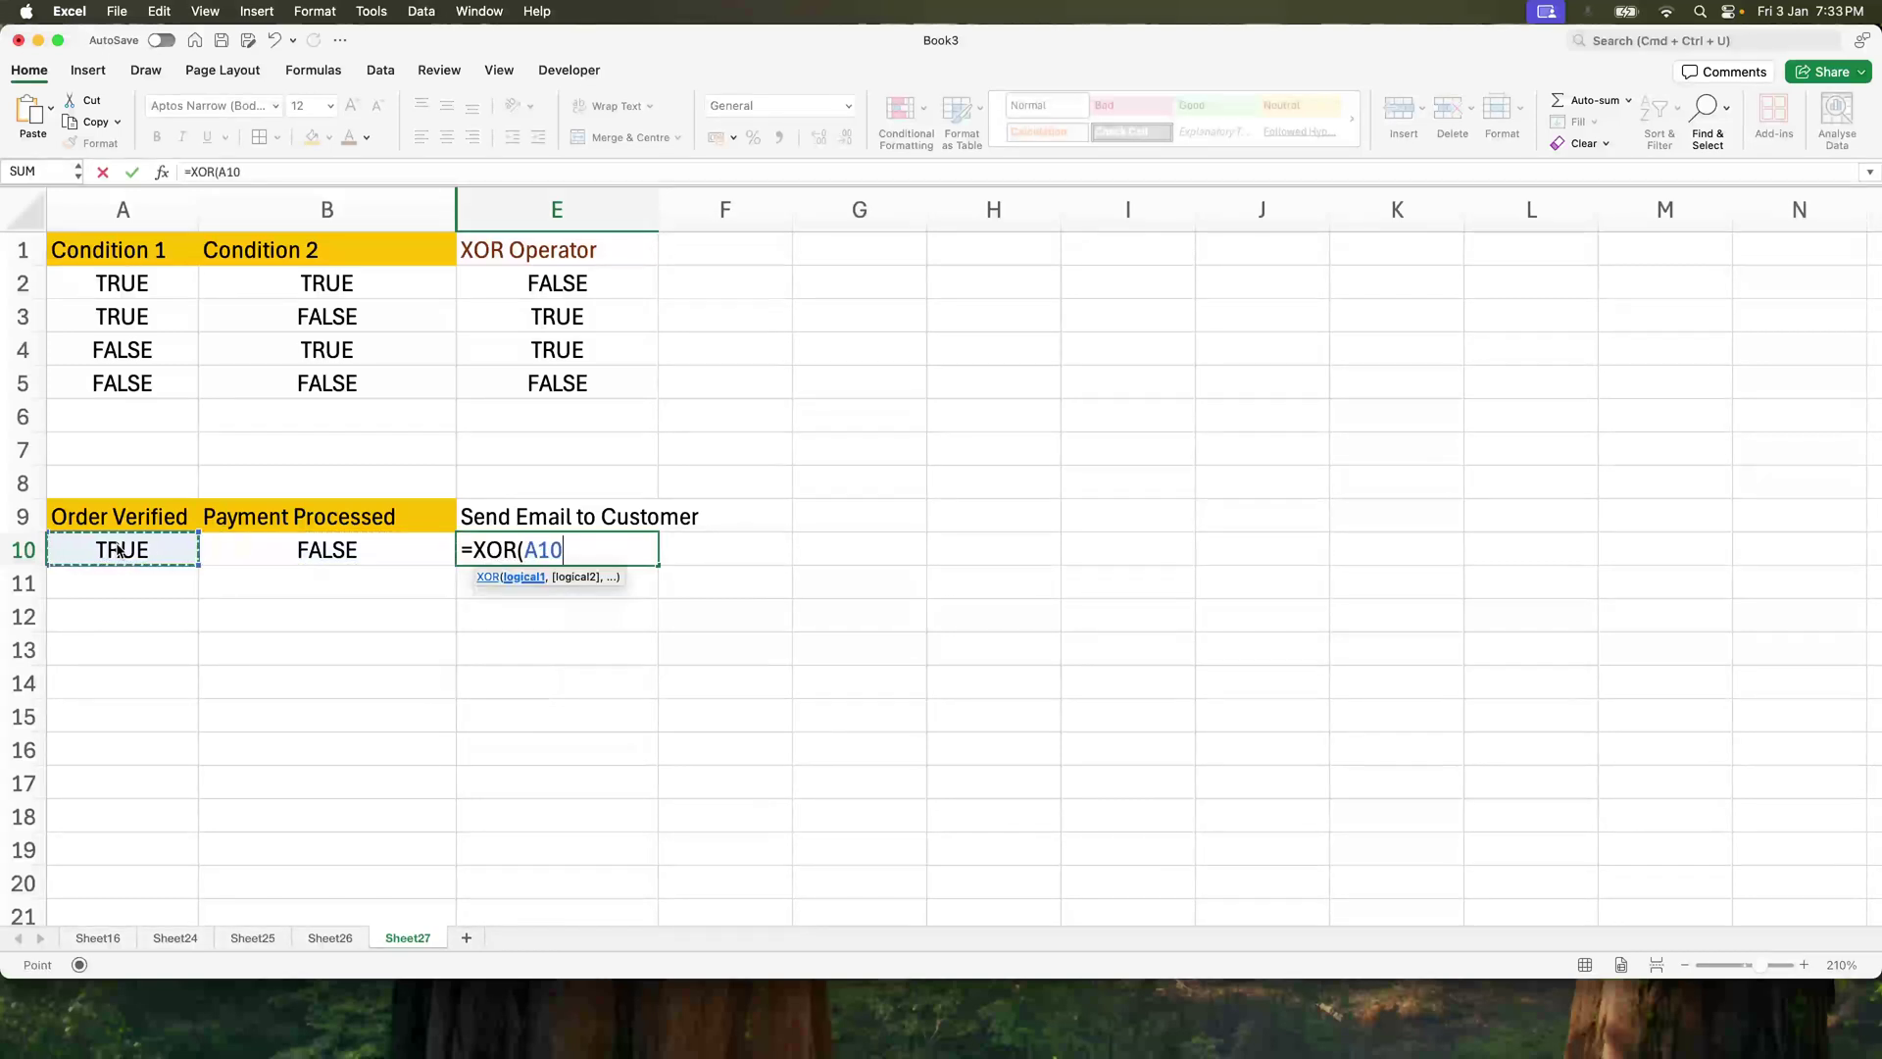
{"action": "type", "text": "="}
{"action": "left_click", "coordinate": [118, 551]}
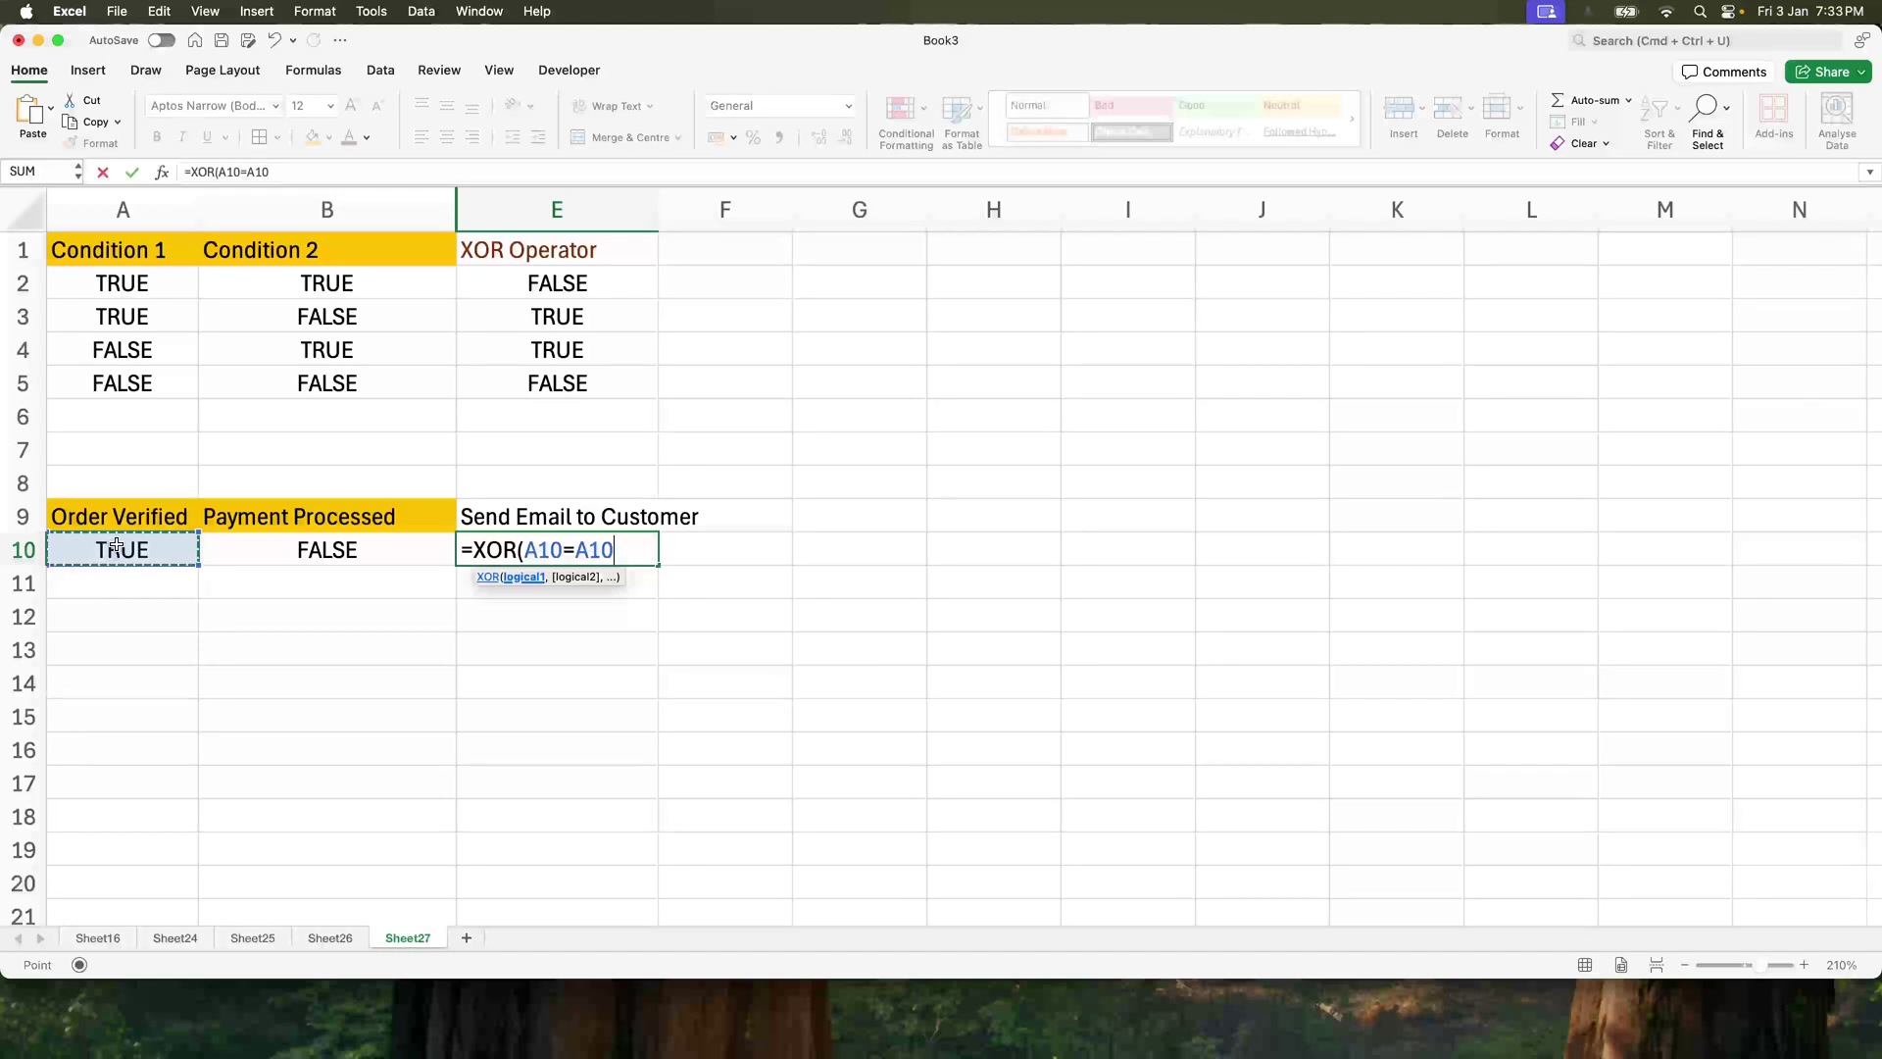
{"action": "key", "text": "BackSpace"}
{"action": "key", "text": "BackSpace"}
{"action": "key", "text": "BackSpace"}
{"action": "type", "text": "True,"}
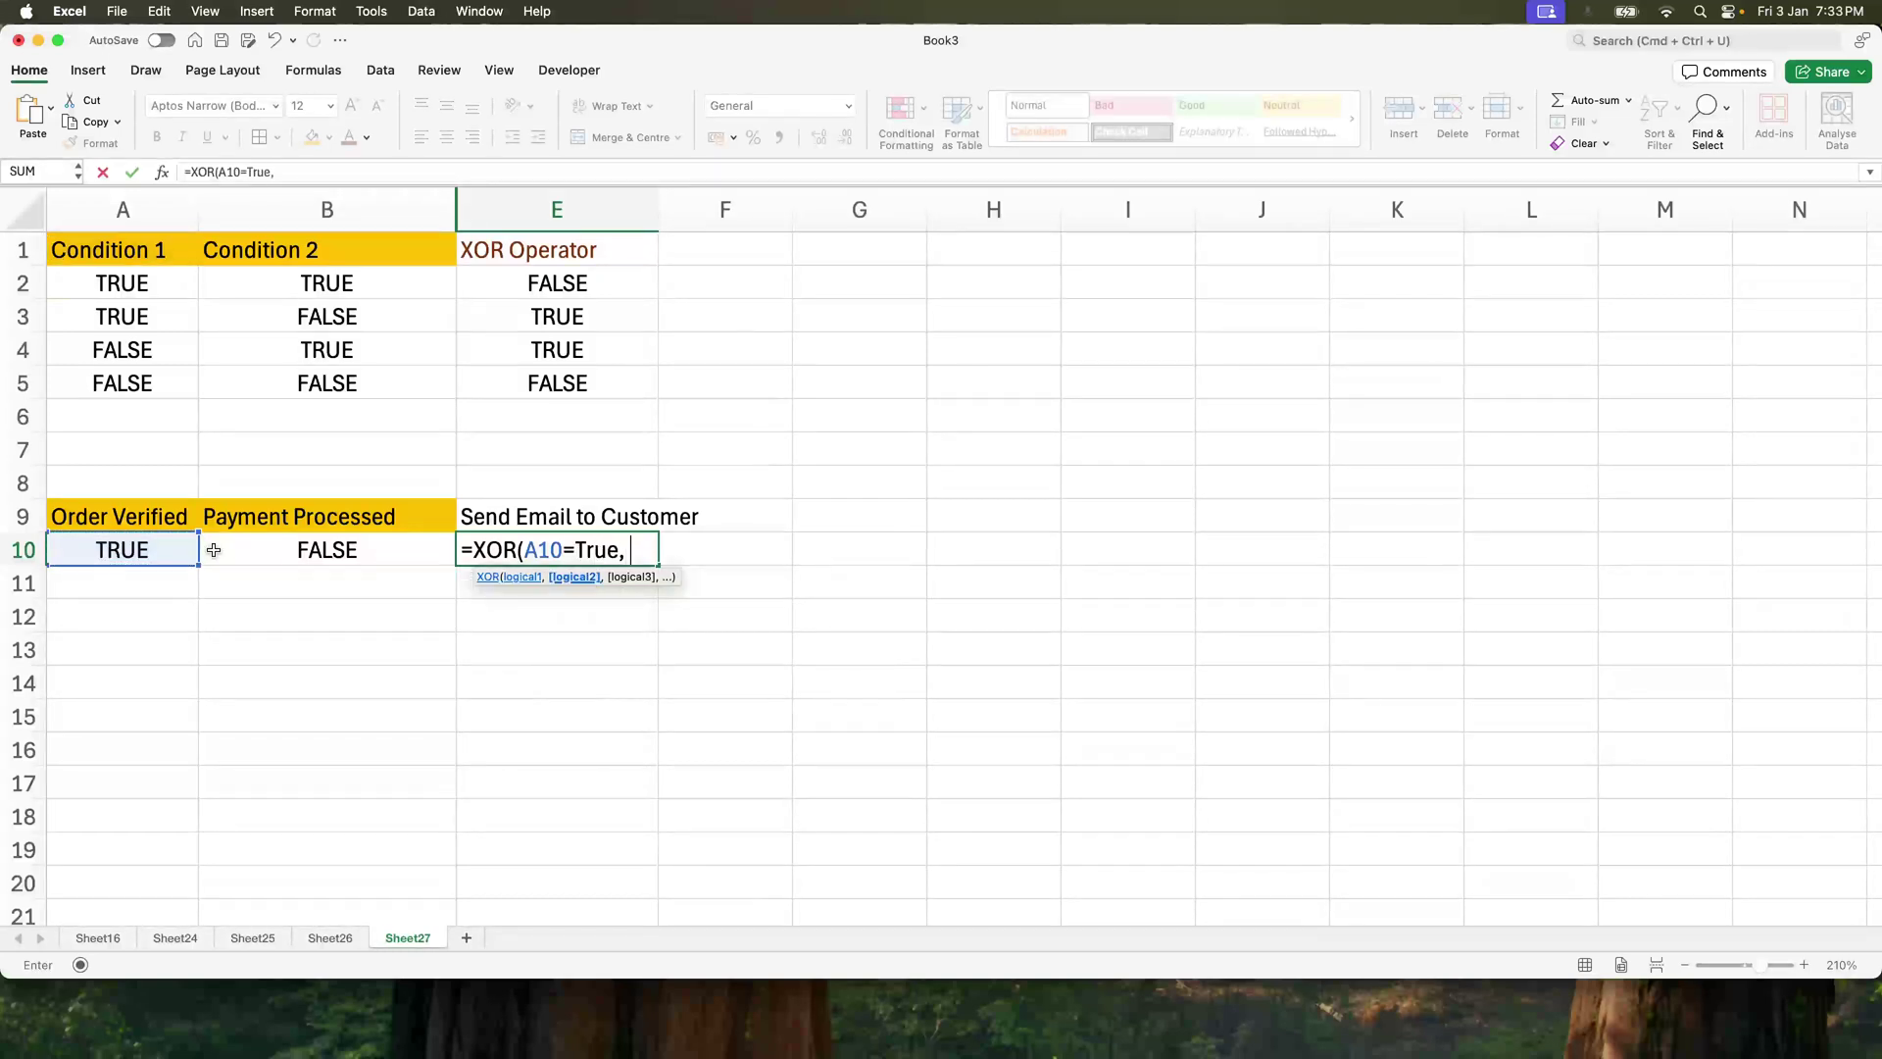
{"action": "left_click", "coordinate": [269, 550]}
{"action": "type", "text": "=True)"}
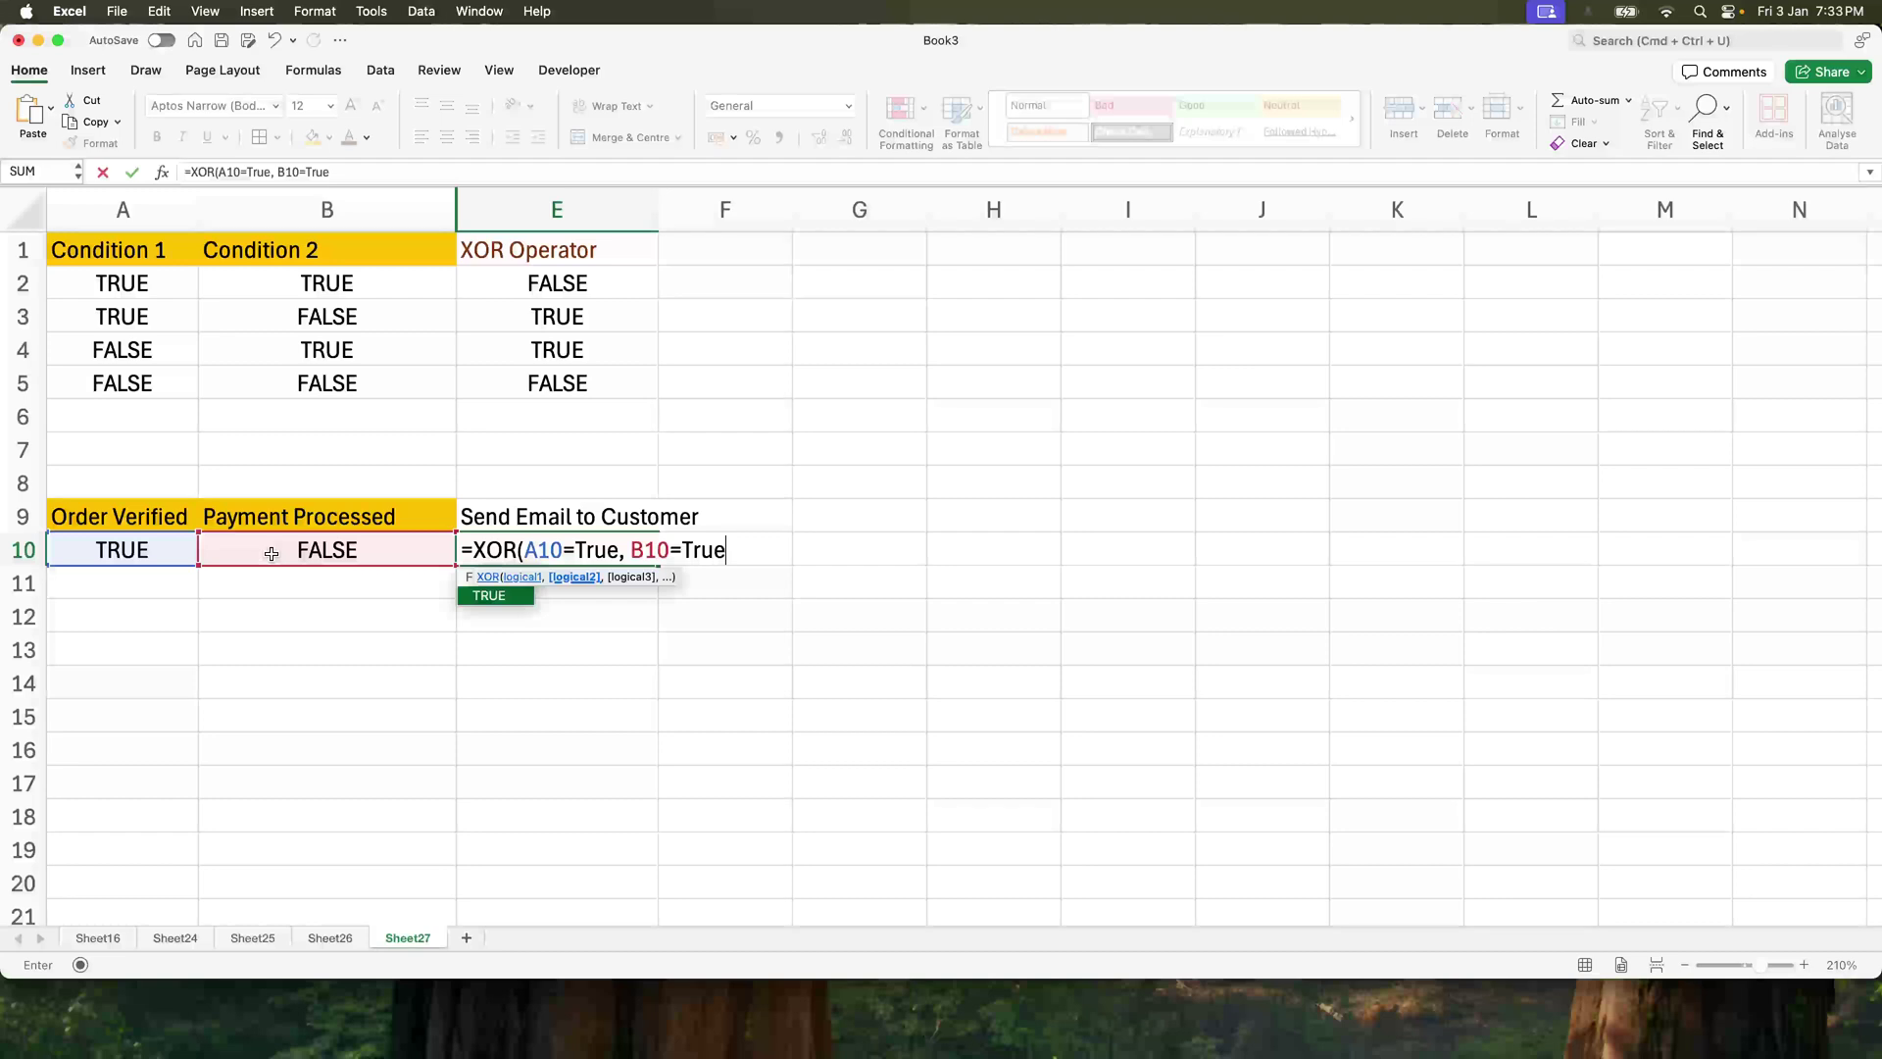
{"action": "key", "text": "Return"}
Replace the header in E9 with "XOR Operation" and fill the cell with gold.
{"action": "key", "text": "Right"}
{"action": "key", "text": "Right"}
{"action": "key", "text": "Right"}
{"action": "key", "text": "Up"}
{"action": "left_click", "coordinate": [625, 522]}
{"action": "type", "text": "X"}
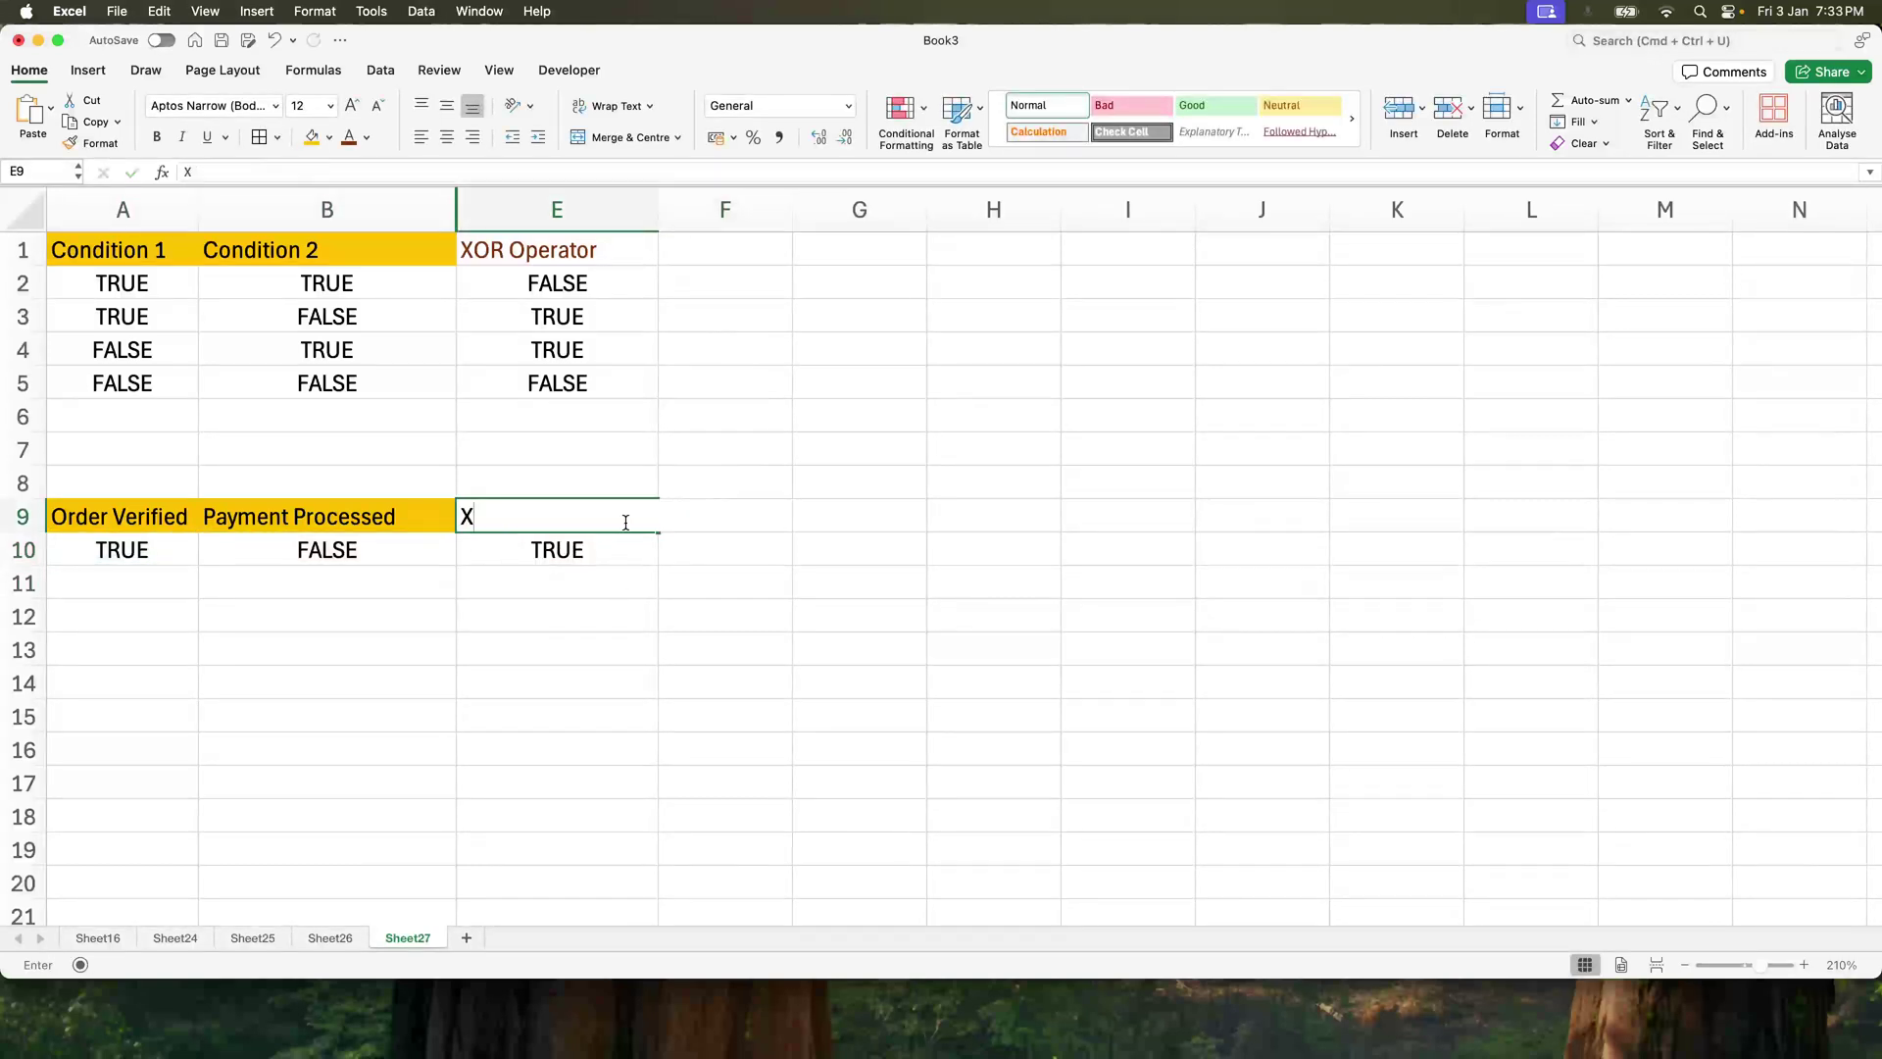
{"action": "type", "text": "OR Operation"}
{"action": "key", "text": "Return"}
{"action": "left_click", "coordinate": [625, 521]}
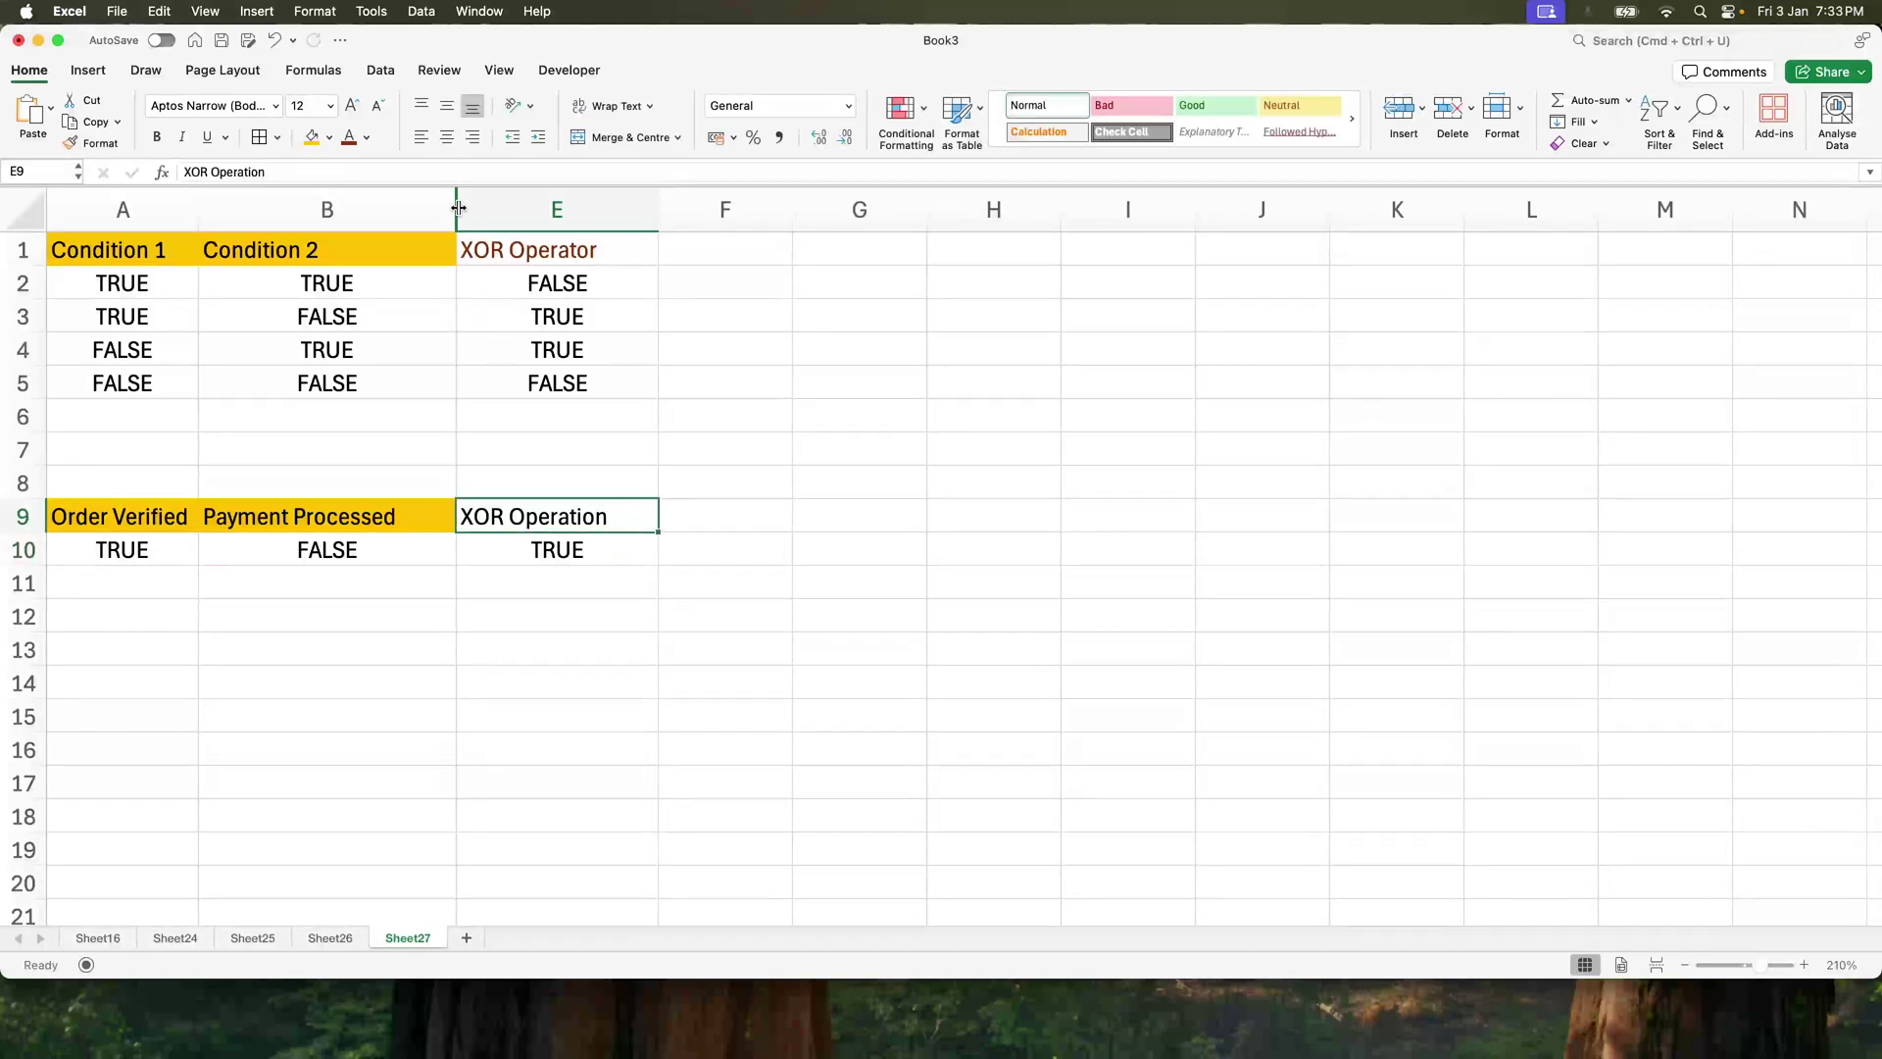
{"action": "left_click", "coordinate": [313, 139]}
Enter the header "Send Email" in F9, beside XOR Operation.
{"action": "left_click", "coordinate": [709, 516]}
{"action": "type", "text": "S"}
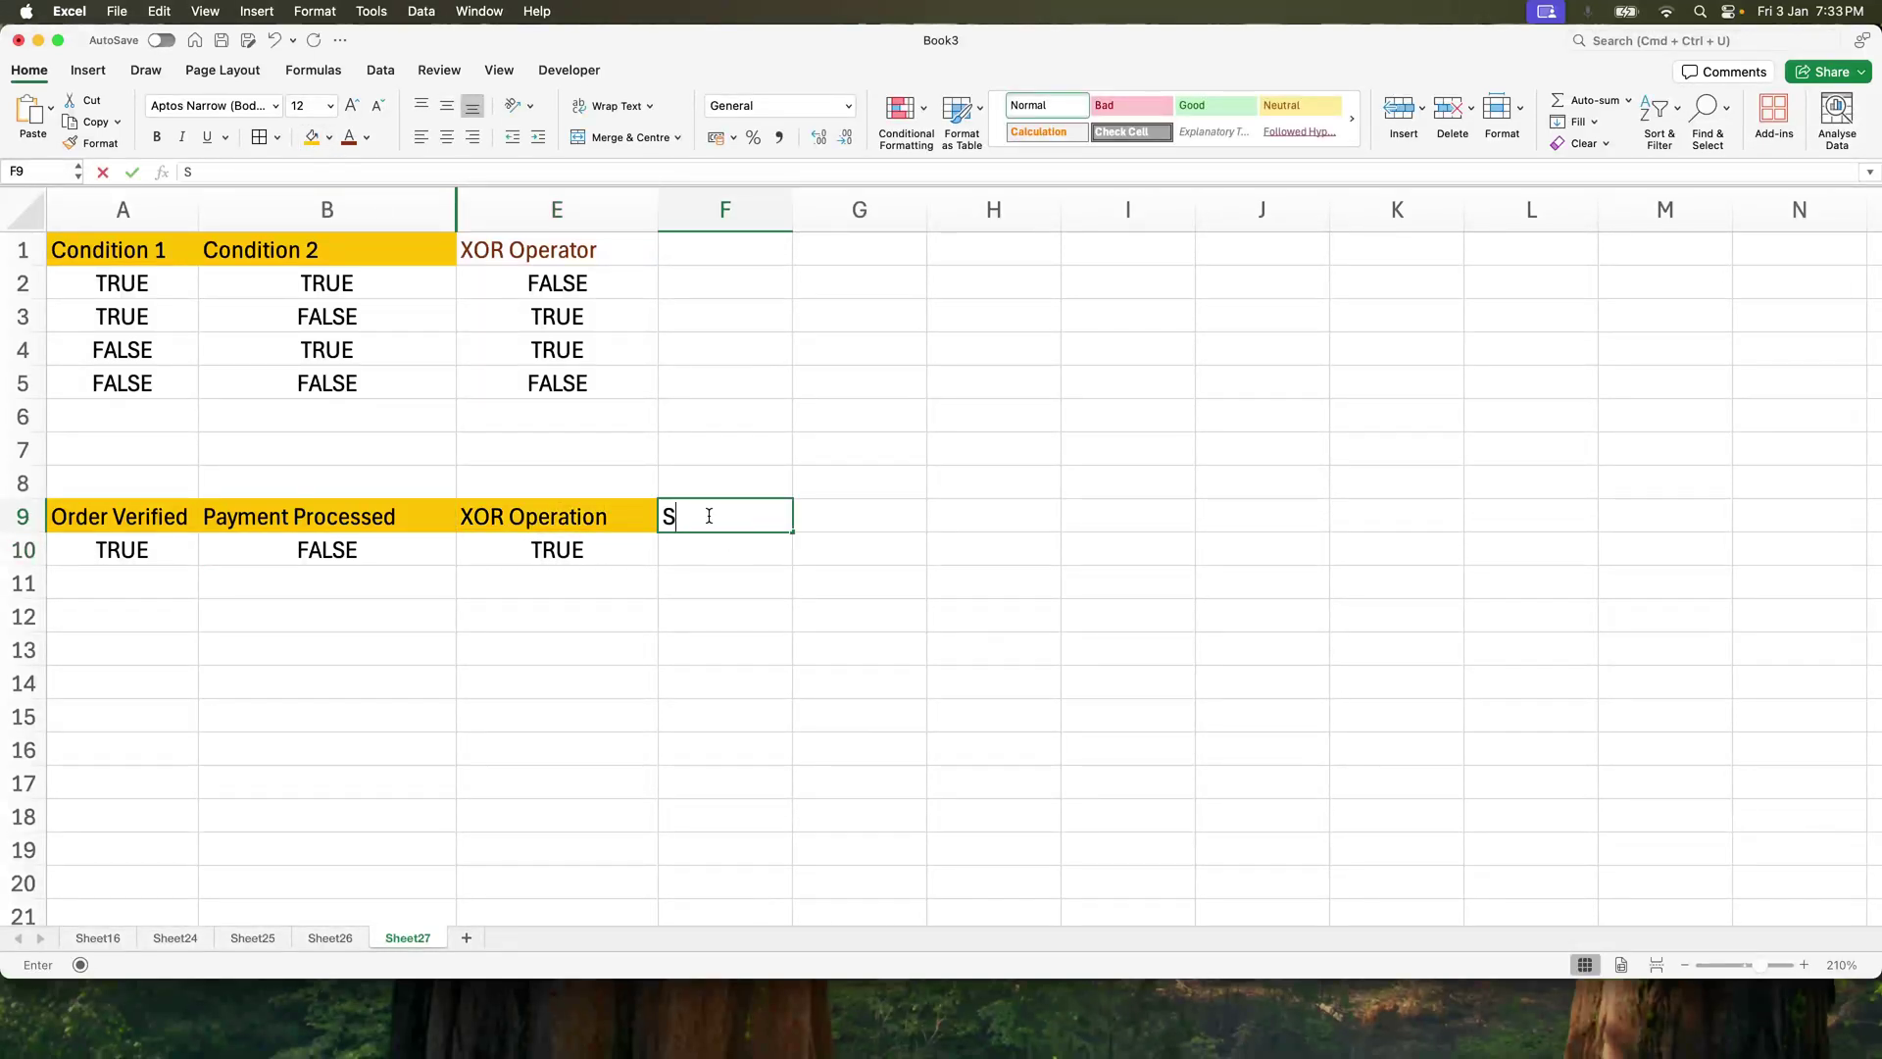
{"action": "type", "text": "end Email"}
{"action": "key", "text": "Return"}
Enter =IF(E10=True, "Send Email", "Don't send email") in F10 and widen column F to fit the longer message.
{"action": "type", "text": "=if(E10=True, \"Send"}
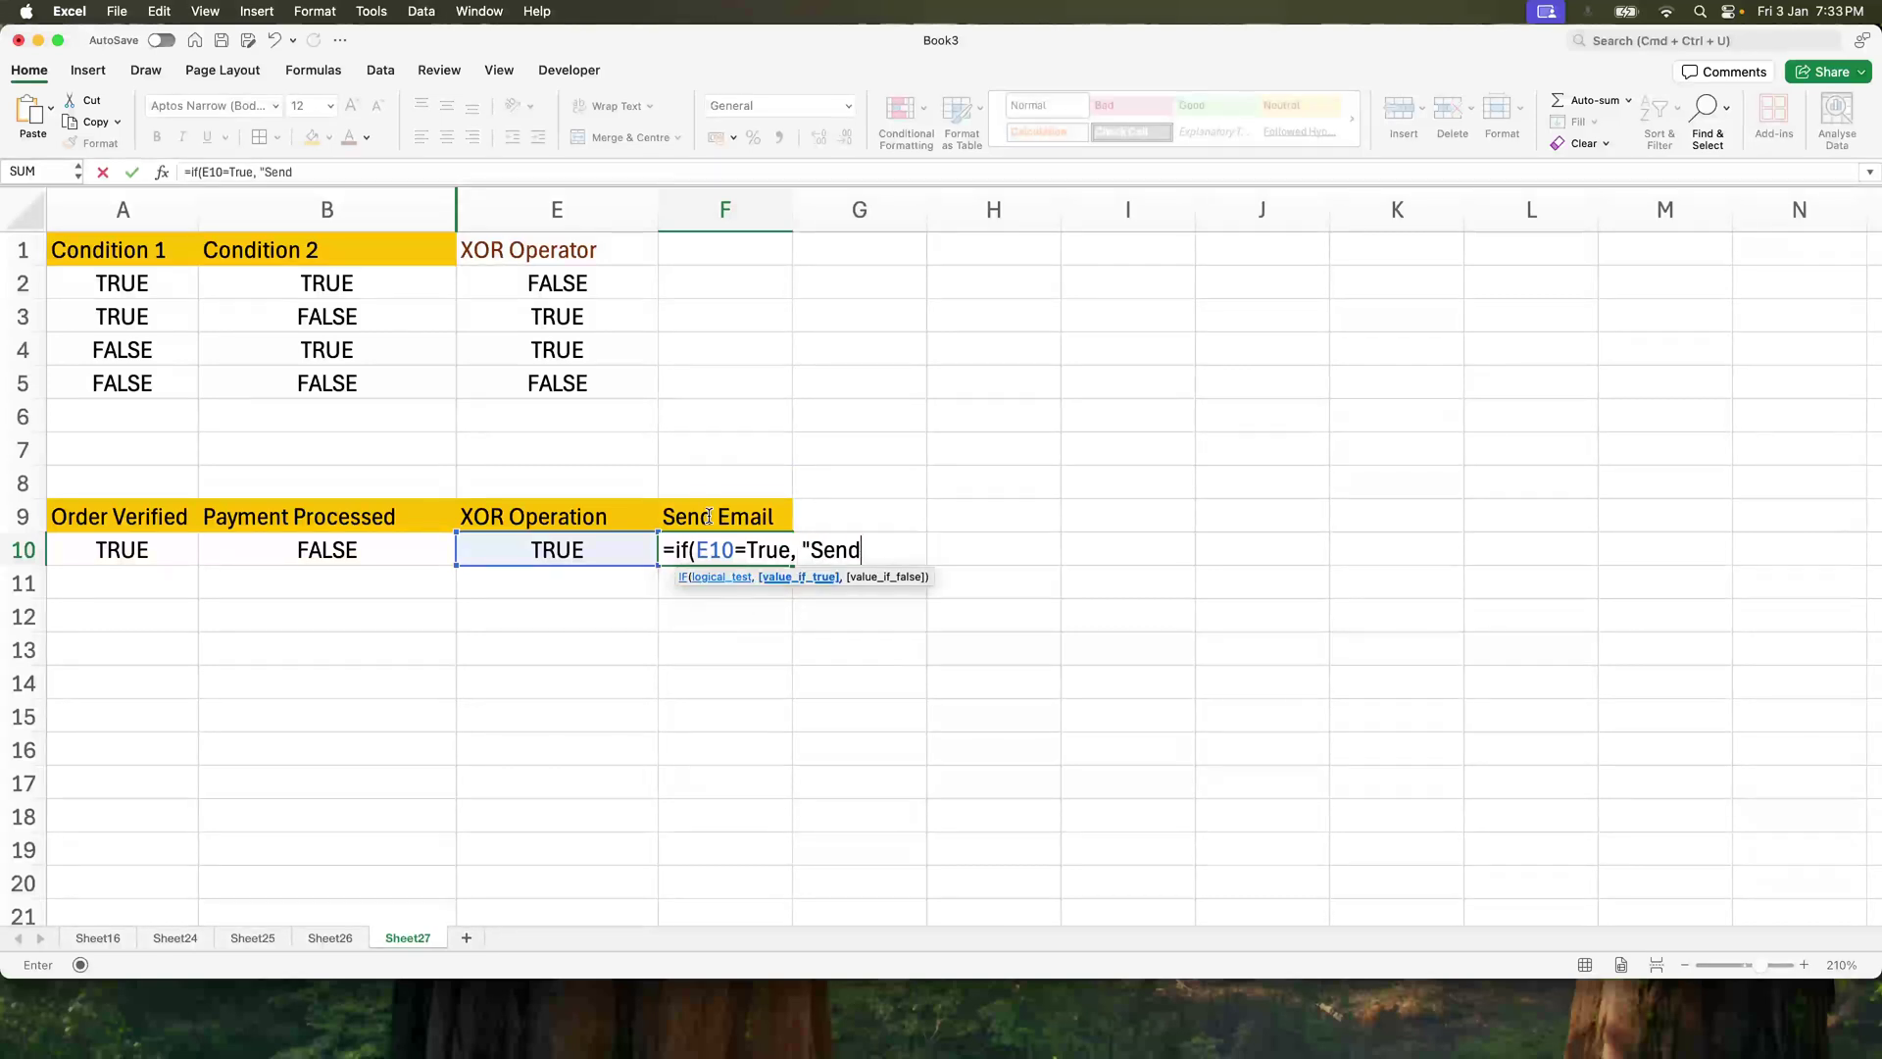
{"action": "type", "text": " Email\", \"D"}
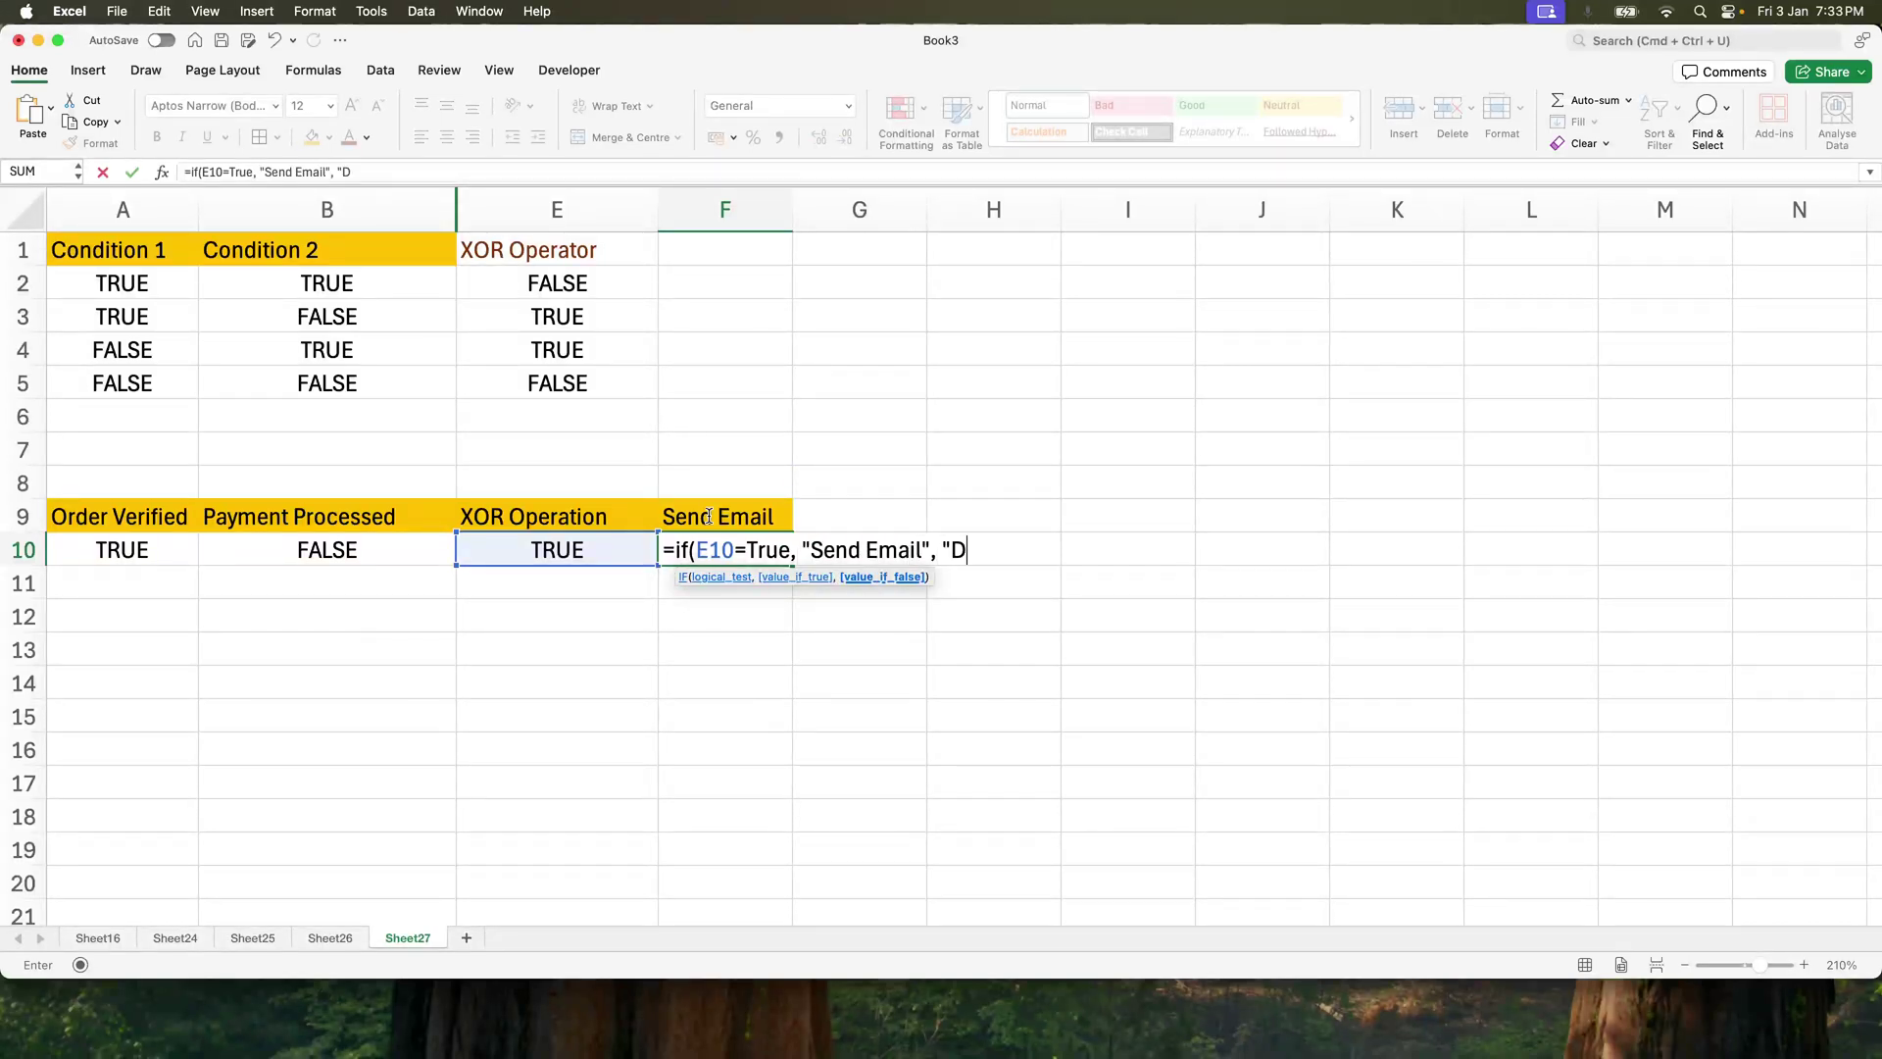
{"action": "type", "text": "on't send email\""}
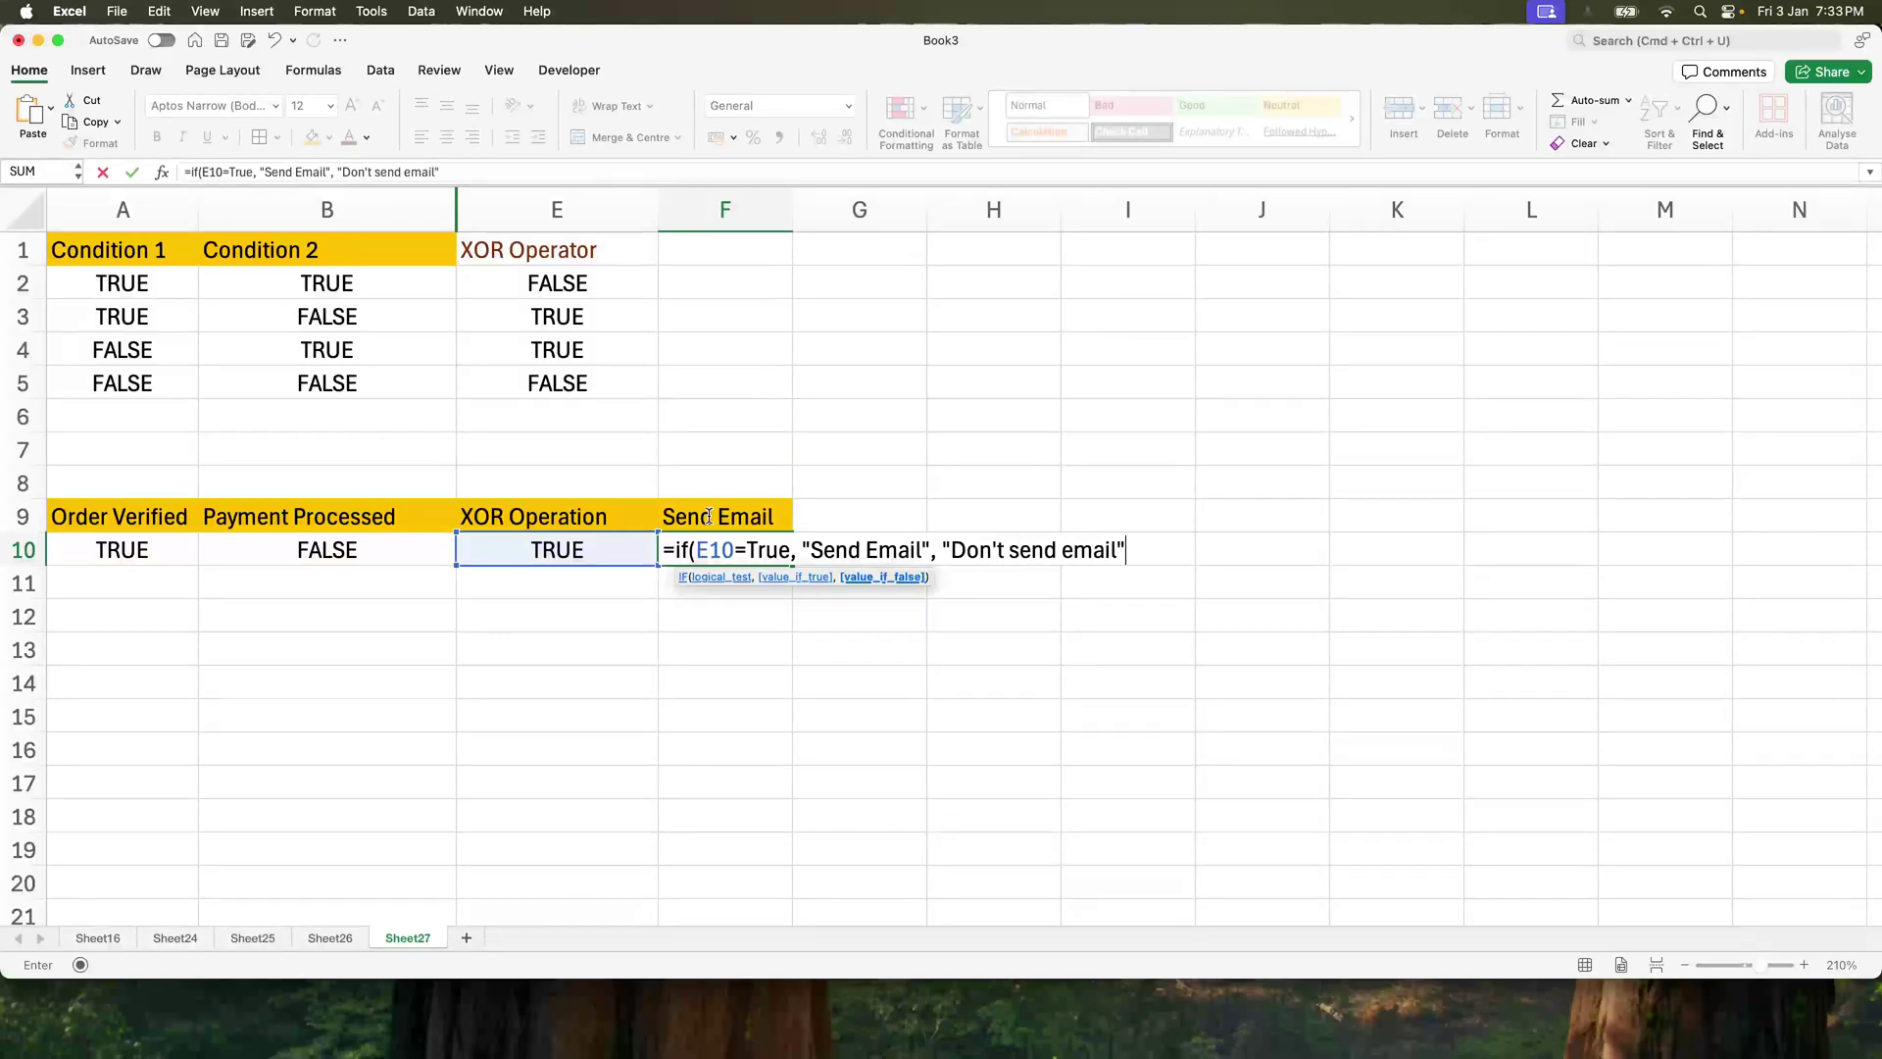
{"action": "key", "text": "Return"}
{"action": "key", "text": "Up"}
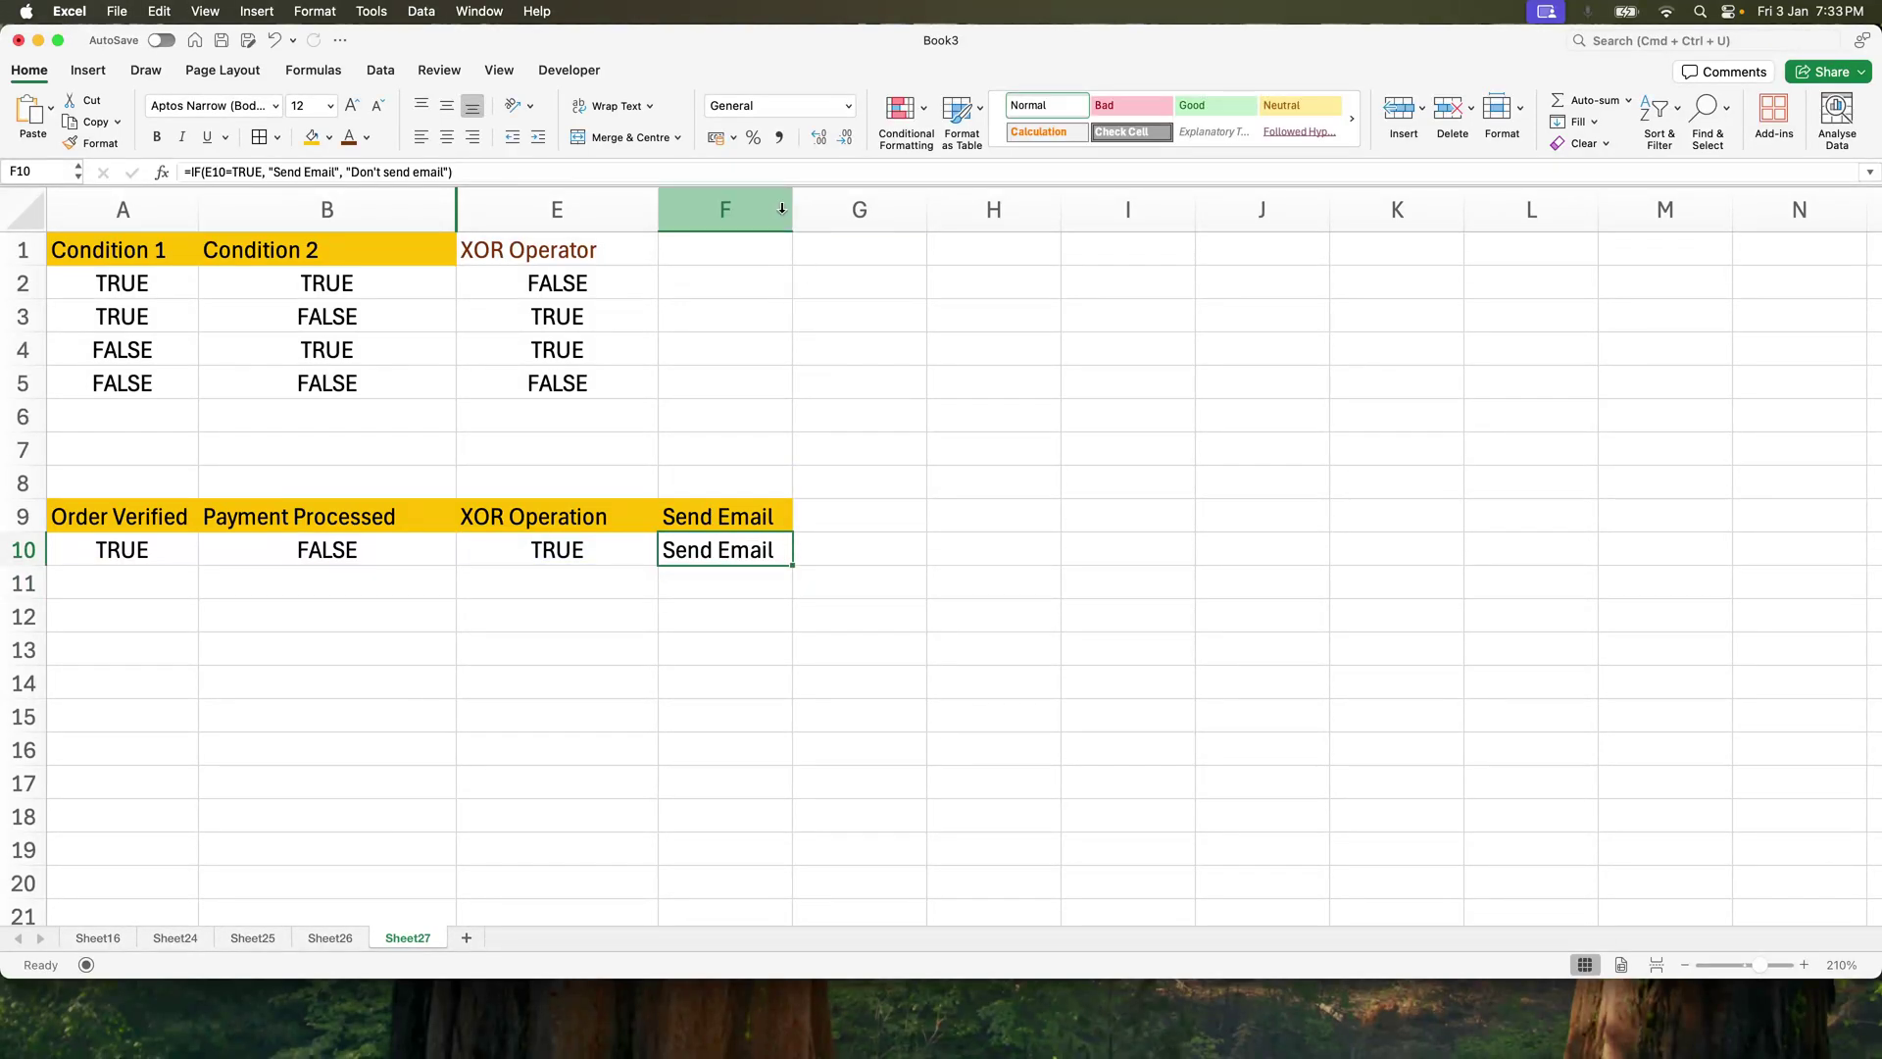
{"action": "left_click_drag", "start_coordinate": [794, 206], "coordinate": [1034, 207]}
Enter TRUE in both A11 and B11 as the second order's verification and payment values.
{"action": "left_click", "coordinate": [152, 552]}
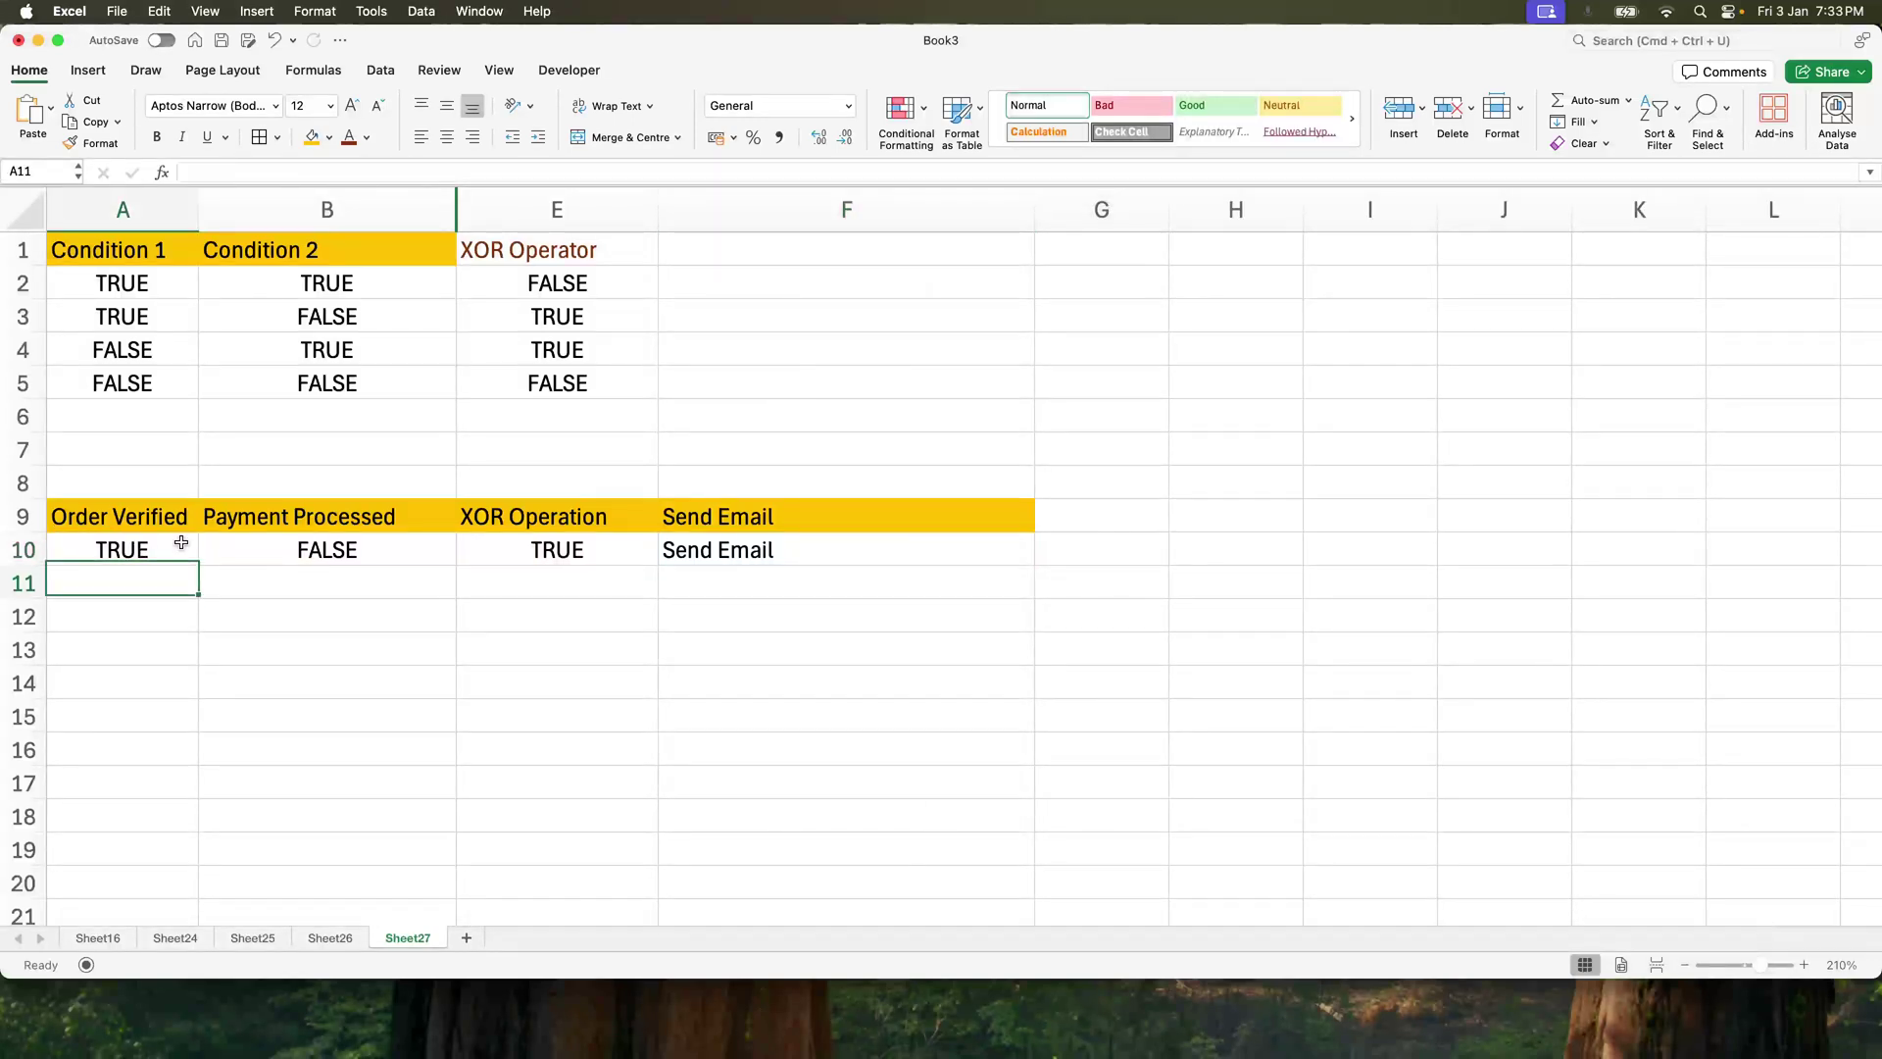
{"action": "key", "text": "Tab"}
{"action": "left_click", "coordinate": [754, 536]}
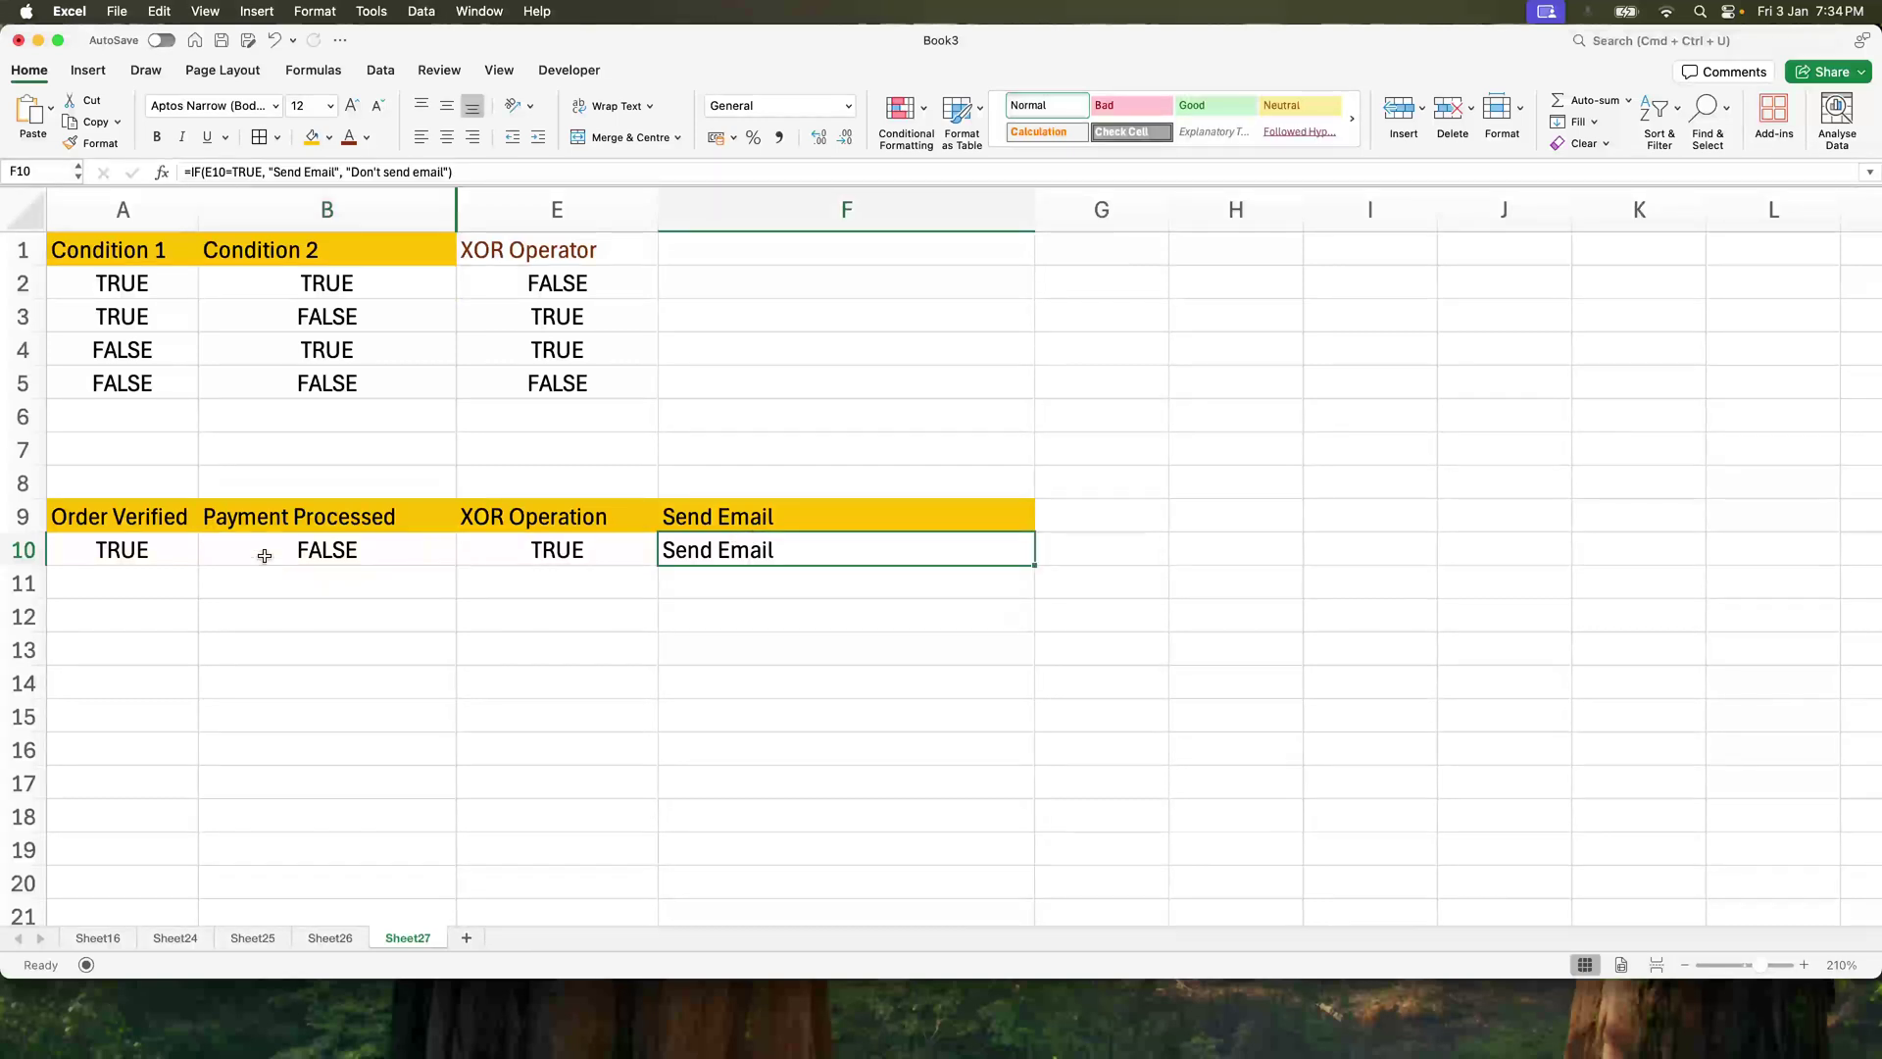
{"action": "left_click", "coordinate": [129, 595]}
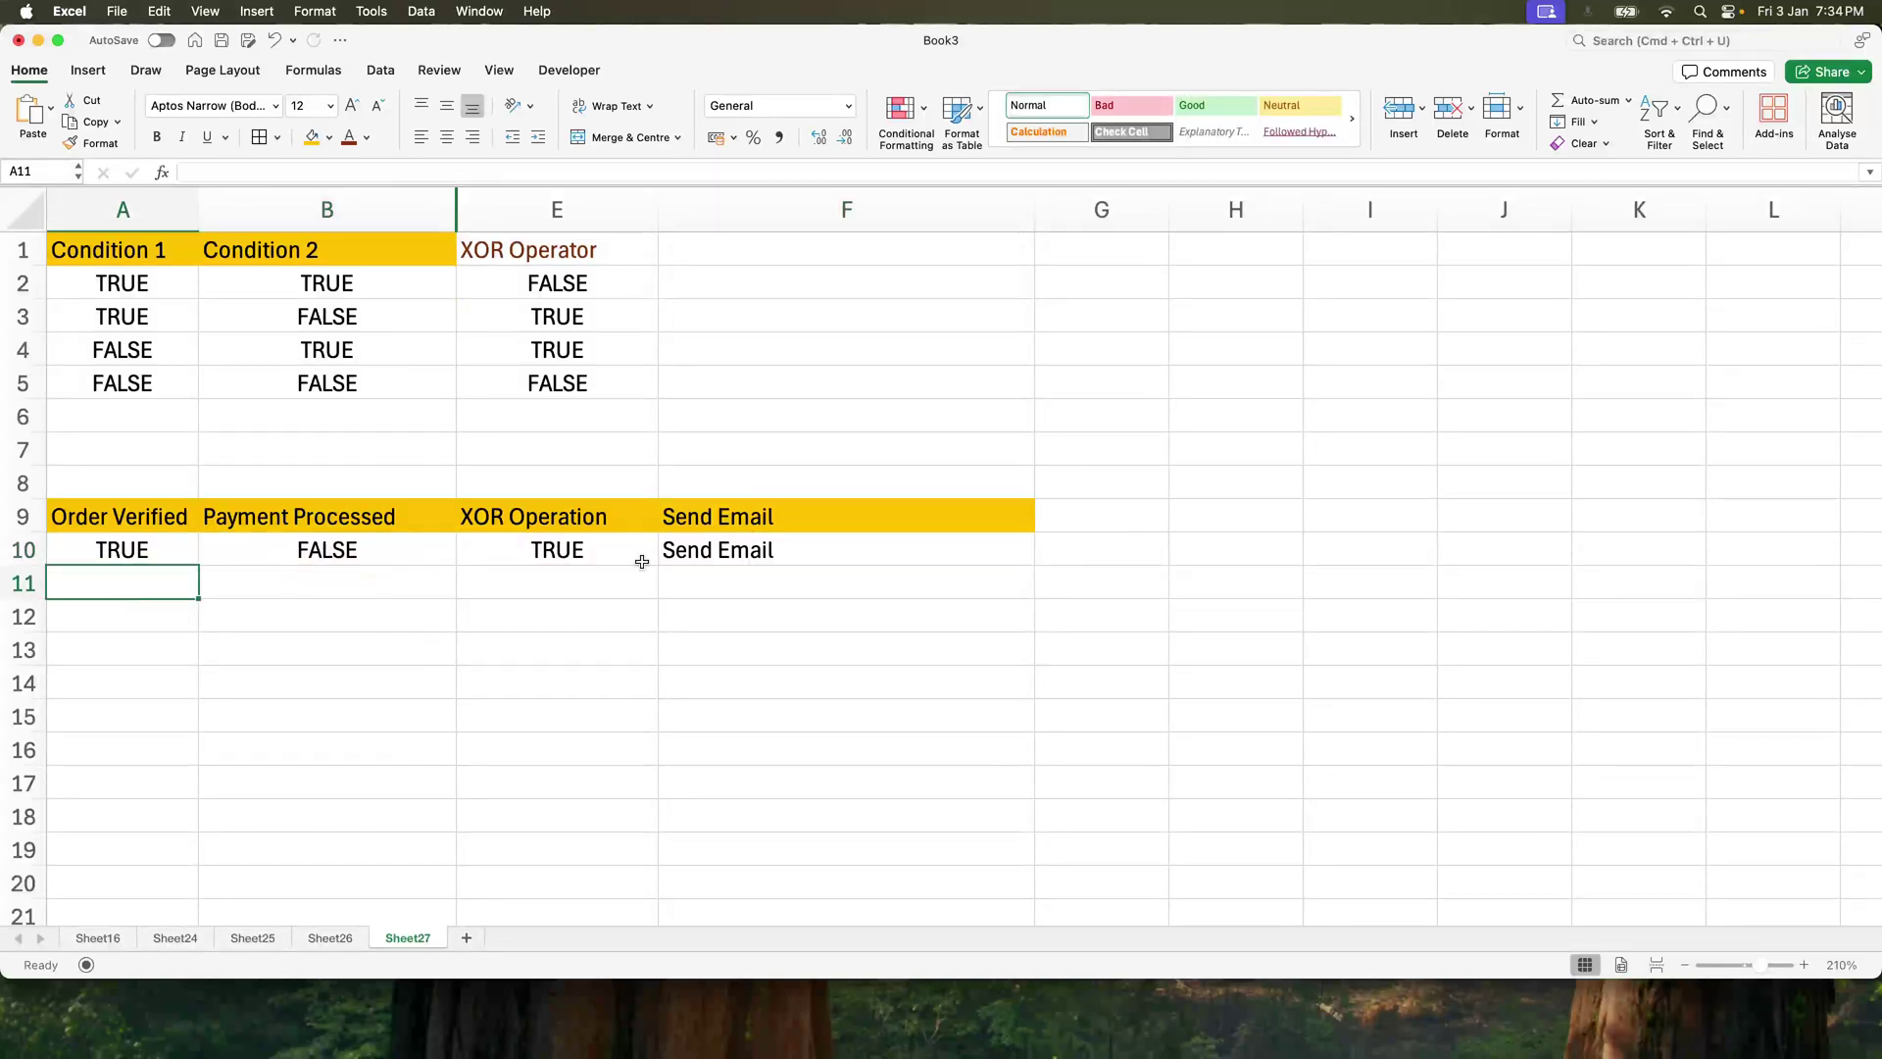
{"action": "type", "text": "True"}
{"action": "key", "text": "Tab"}
{"action": "type", "text": "True"}
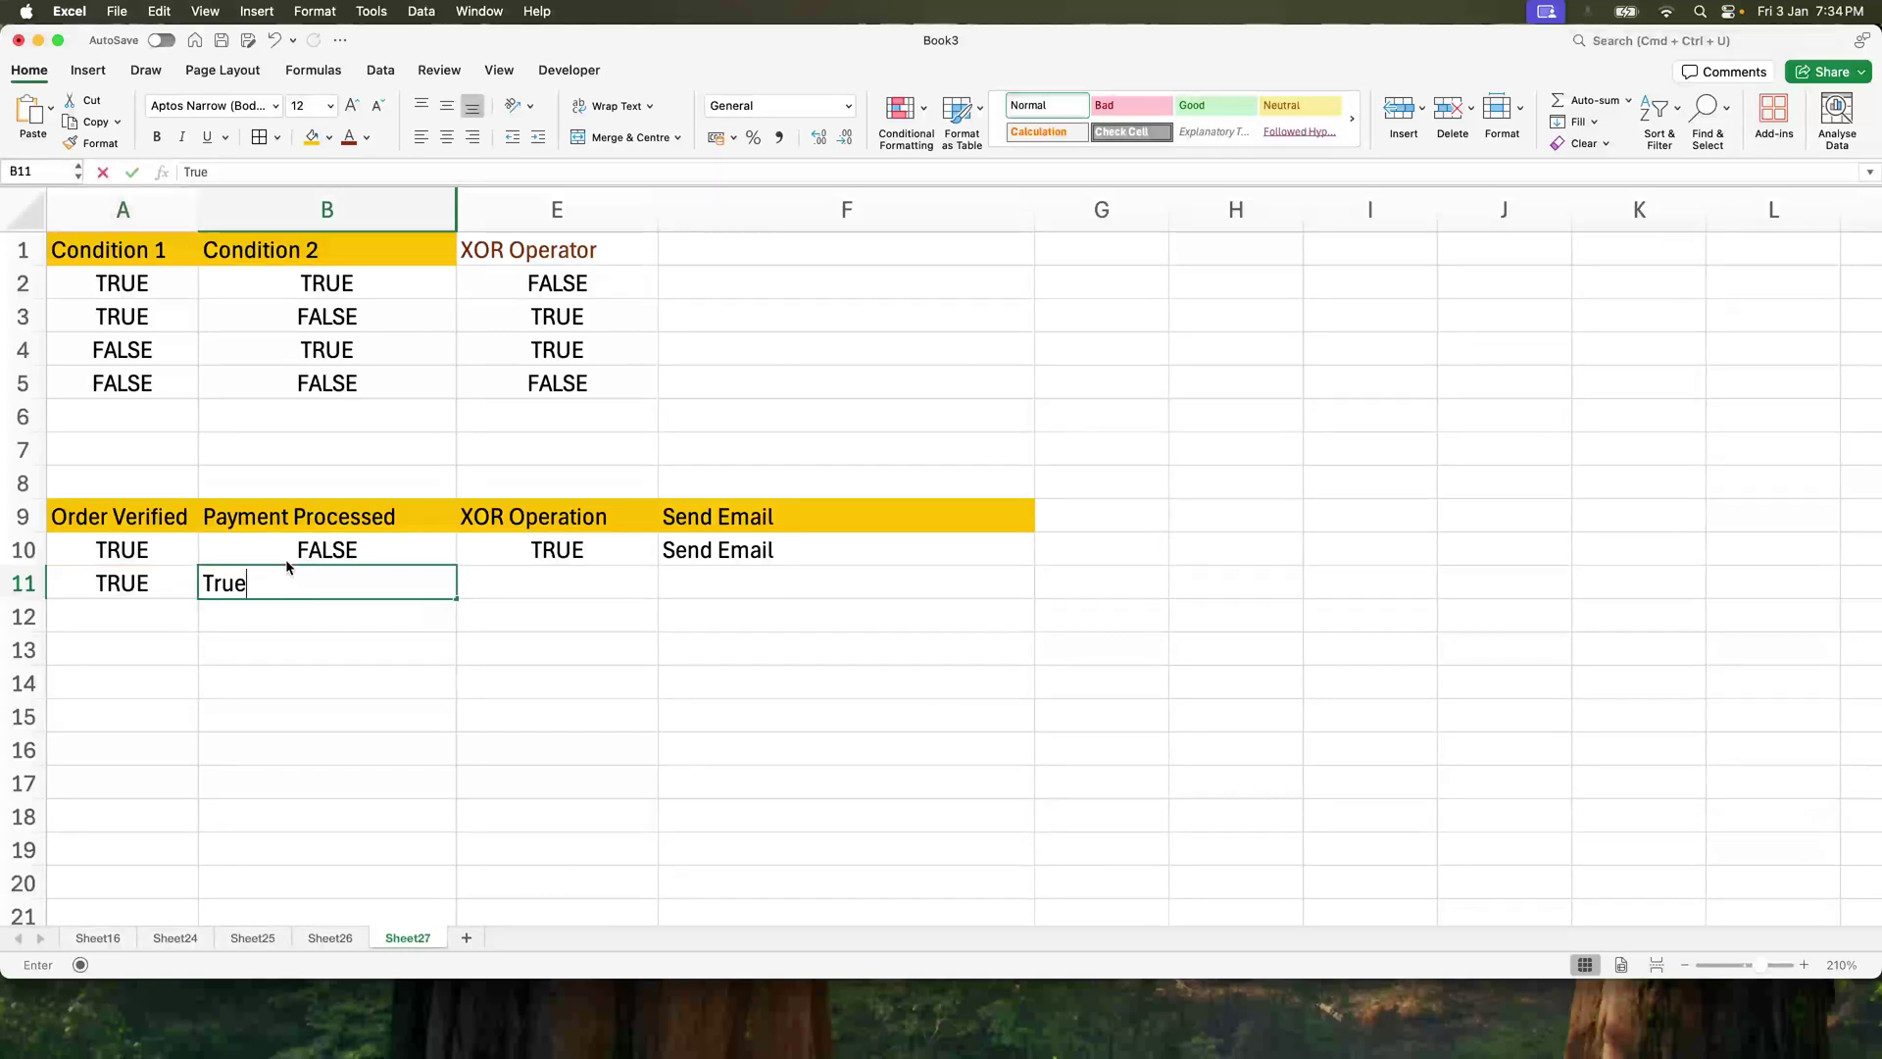
{"action": "key", "text": "Tab"}
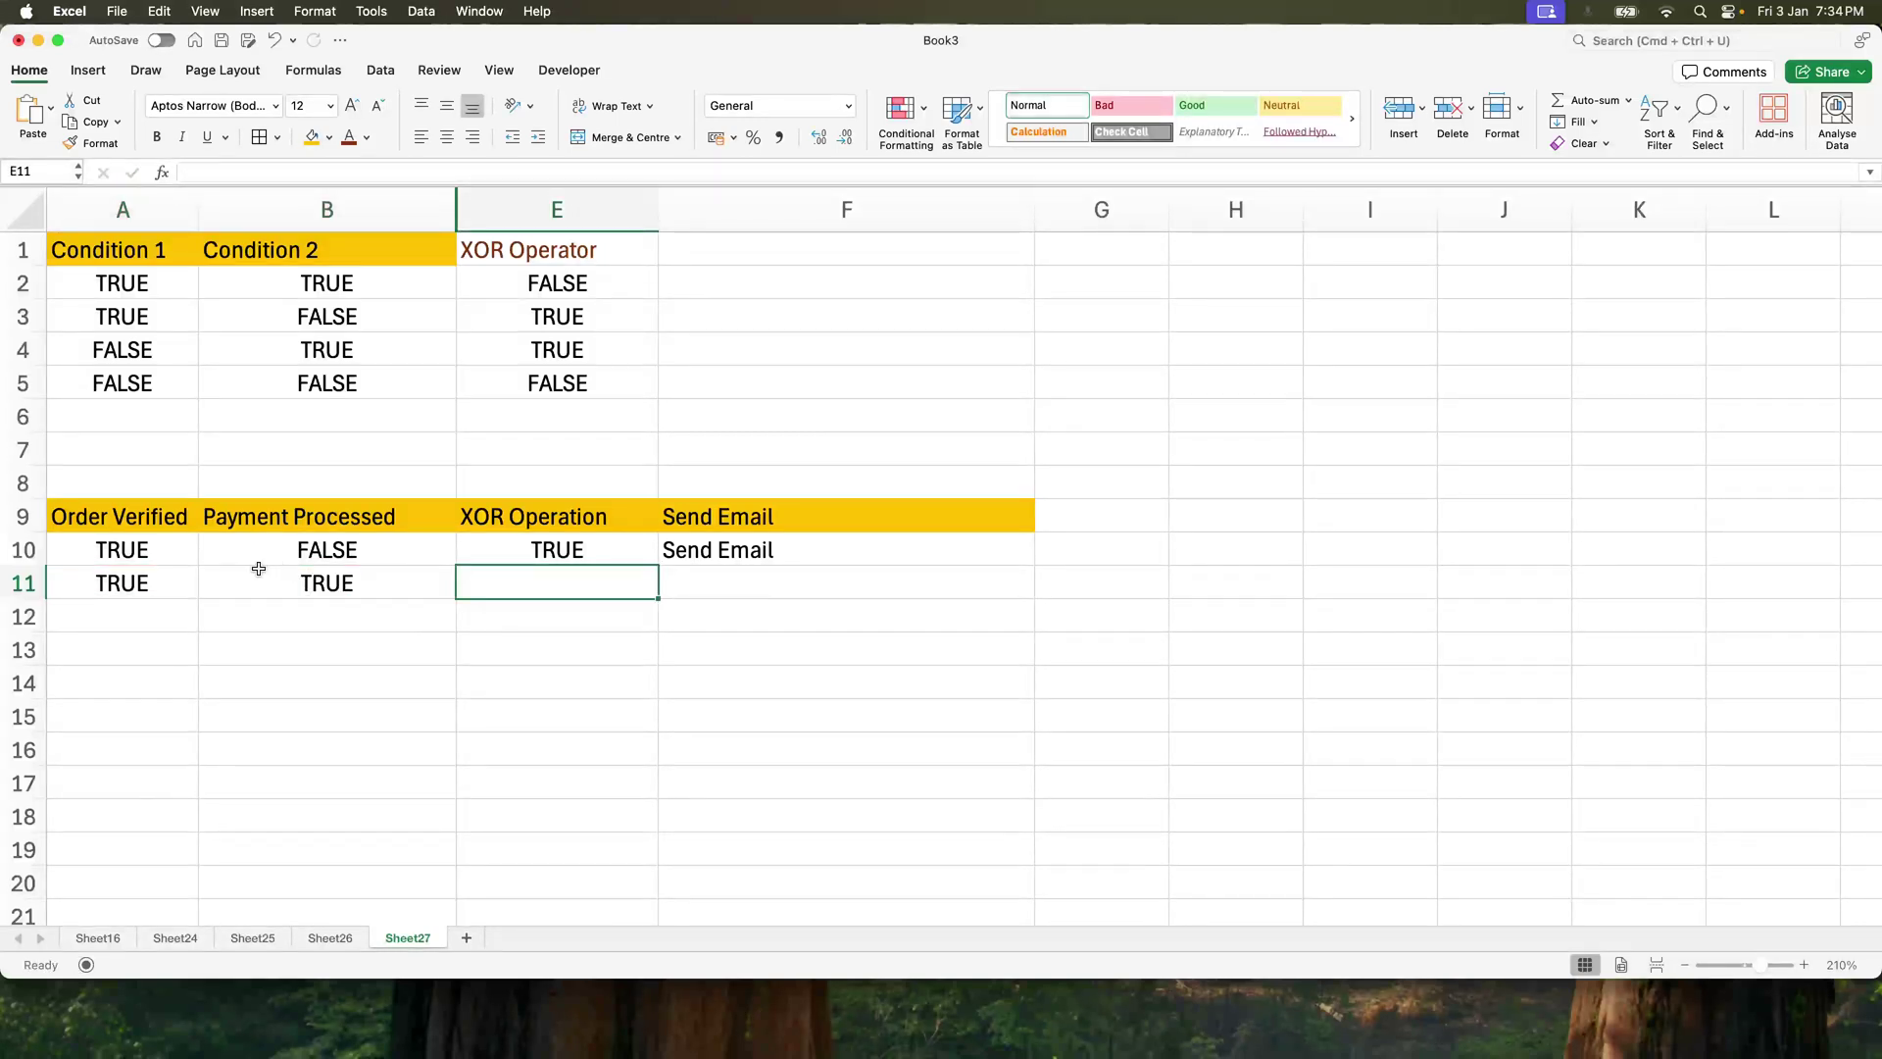
Fill the XOR and IF formulas from row 10 down into E11:F11.
{"action": "key", "text": "shift+Right"}
{"action": "key", "text": "ctrl+d"}
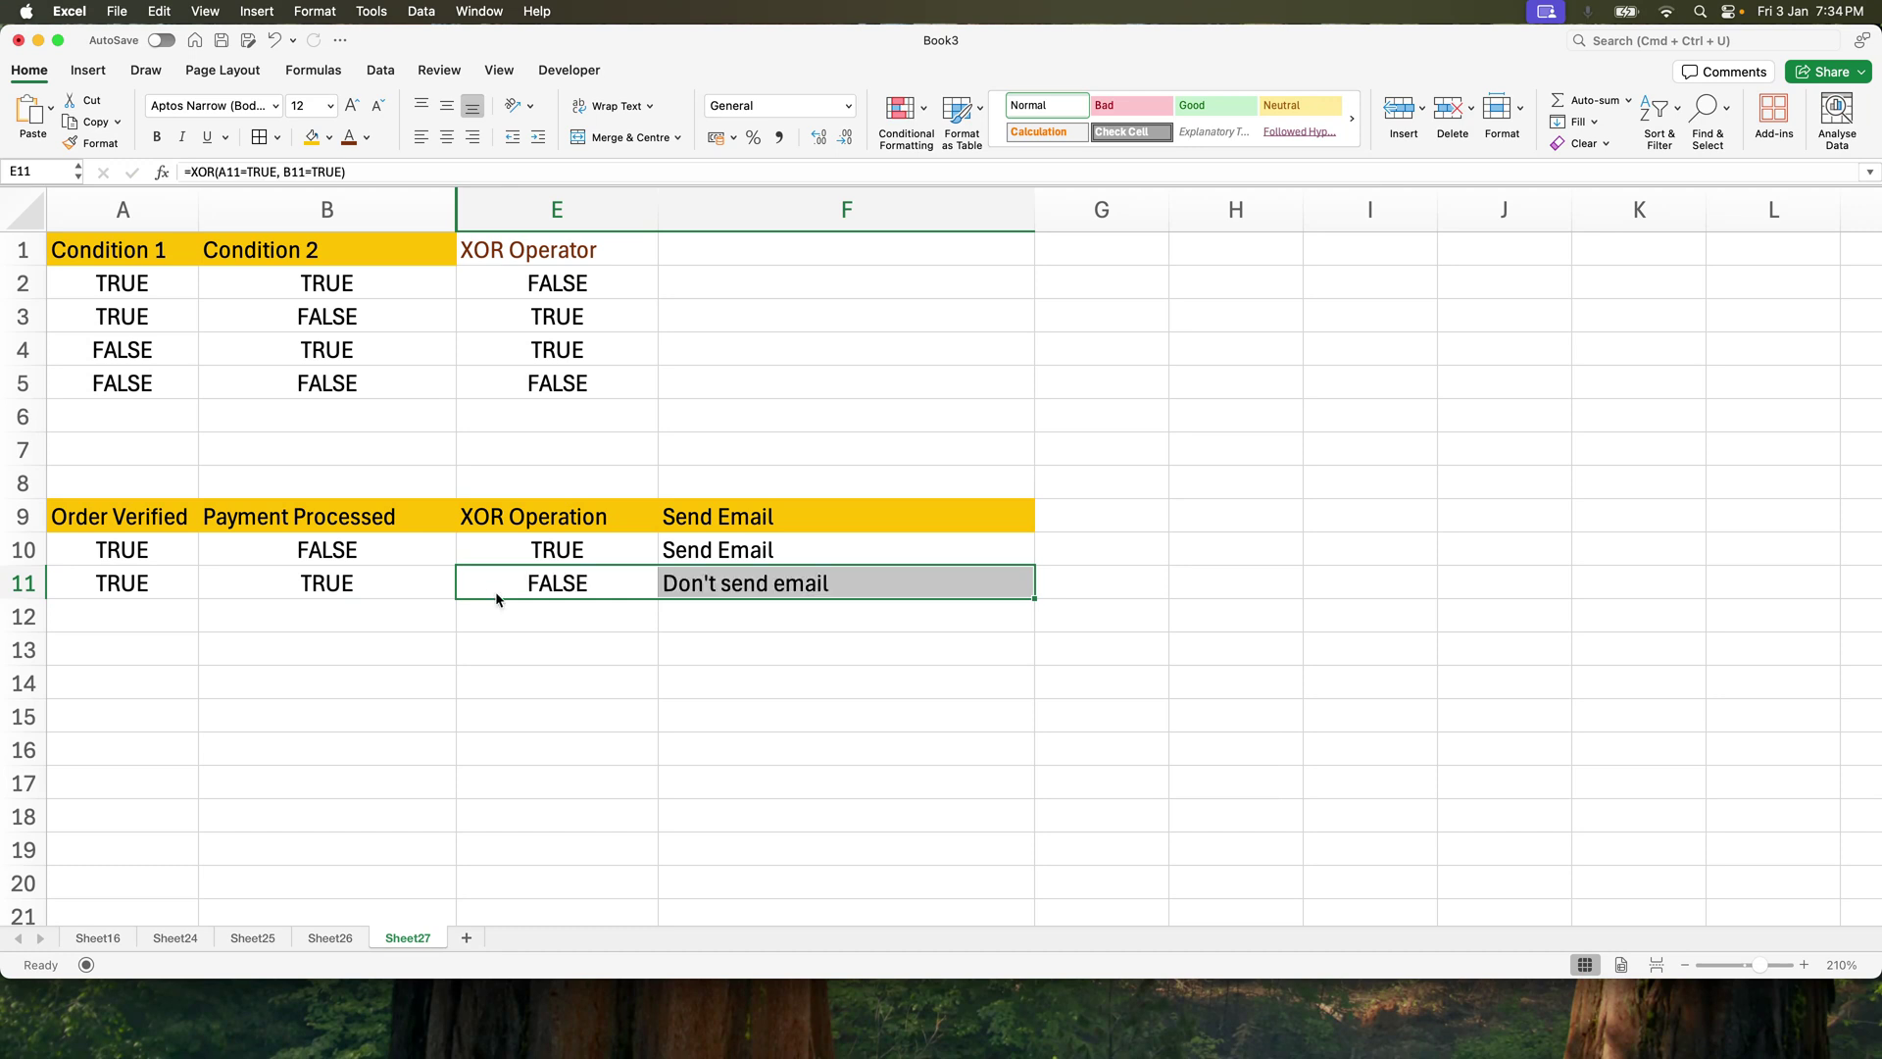
{"action": "key", "text": "Down"}
{"action": "key", "text": "Up"}
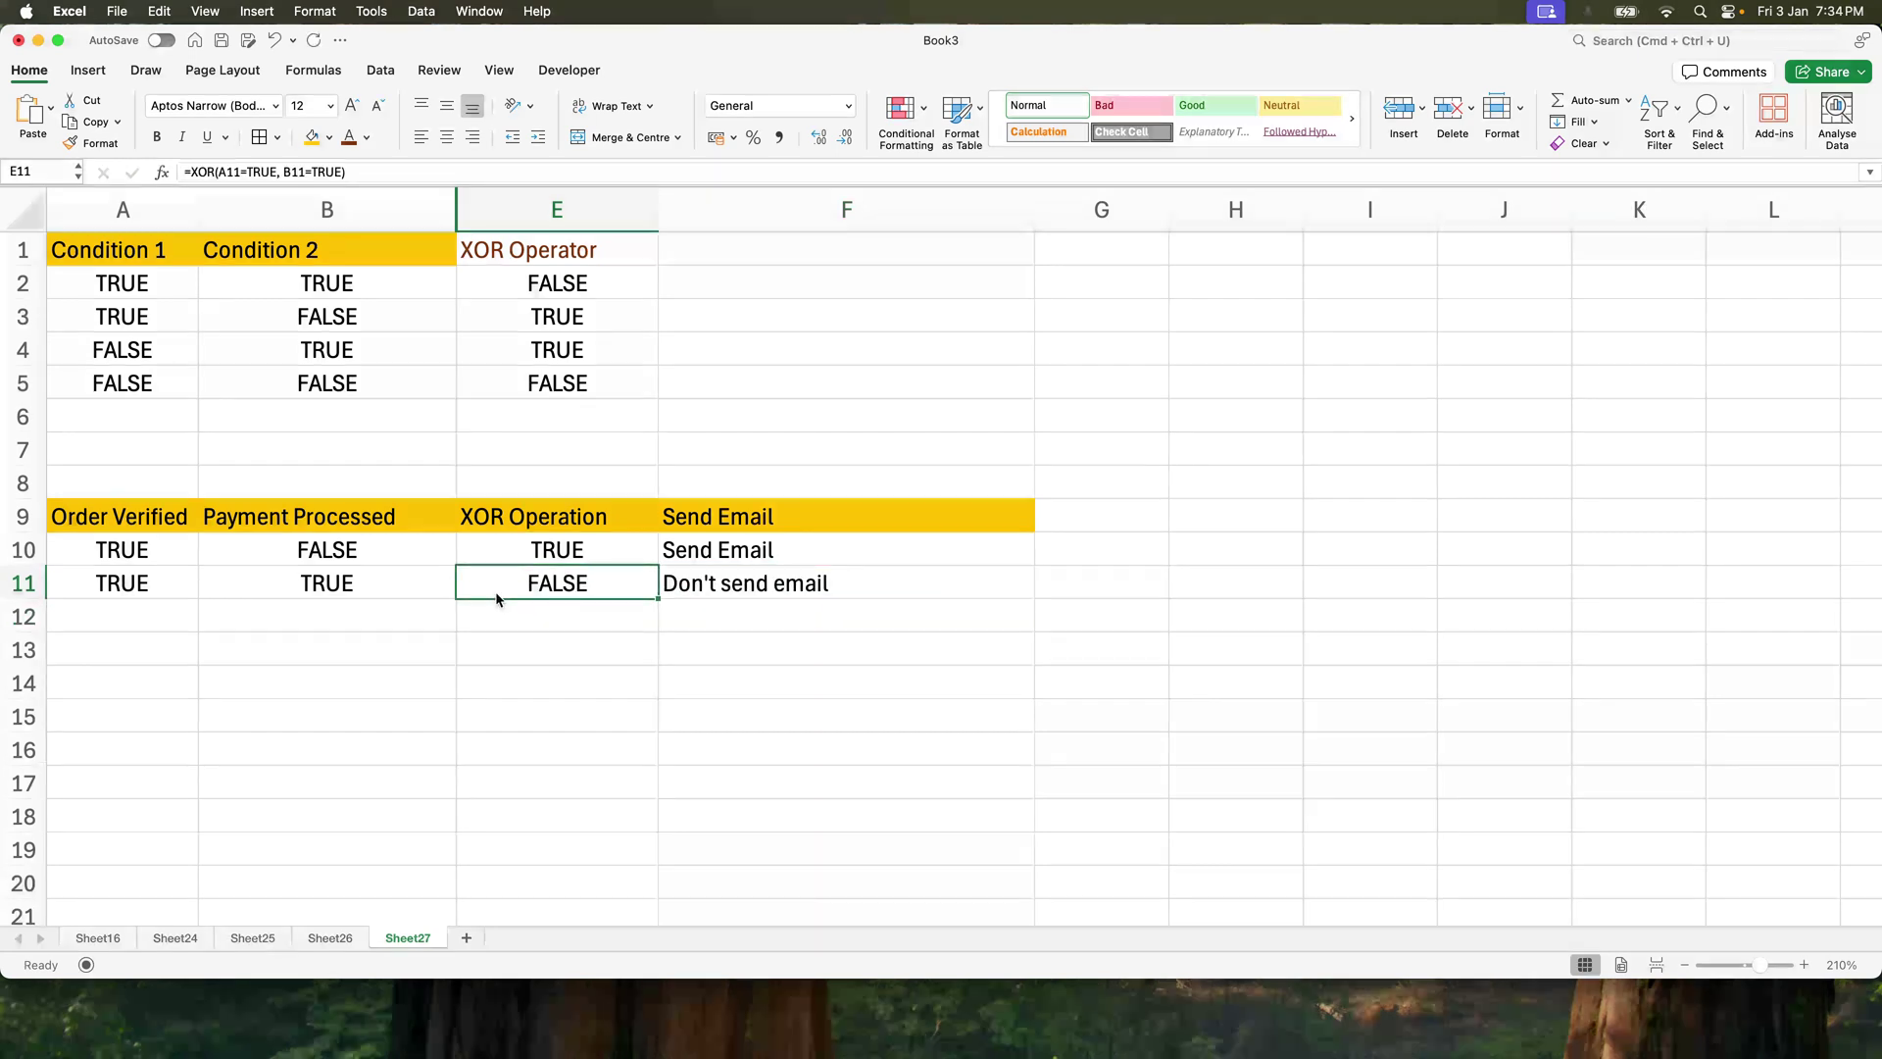
Enter FALSE in A12 under Order Verified and TRUE in B12 under Payment Processed.
{"action": "key", "text": "Left"}
{"action": "key", "text": "Left"}
{"action": "key", "text": "Down"}
{"action": "type", "text": "False"}
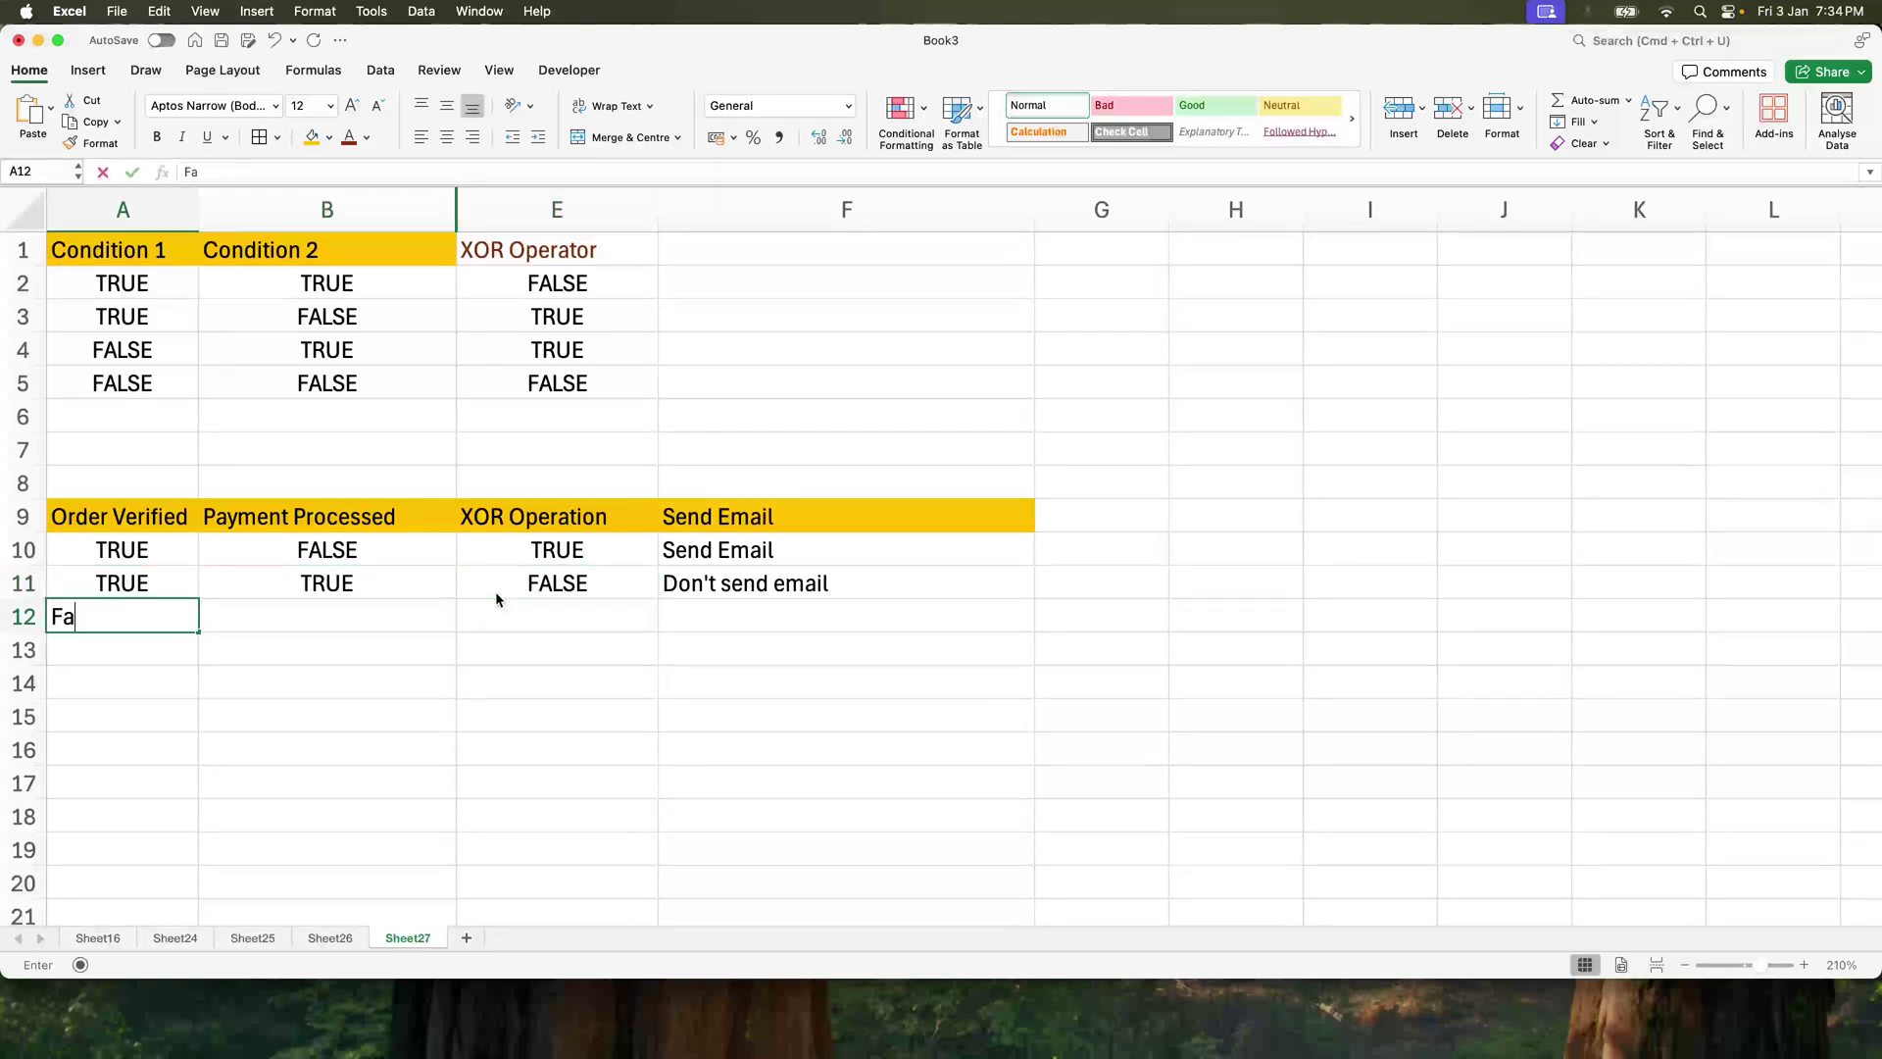
{"action": "key", "text": "Tab"}
{"action": "type", "text": "True"}
{"action": "key", "text": "Tab"}
Fill the XOR and IF formulas from row 11 down into E12:F12.
{"action": "key", "text": "shift+Right"}
{"action": "key", "text": "ctrl+d"}
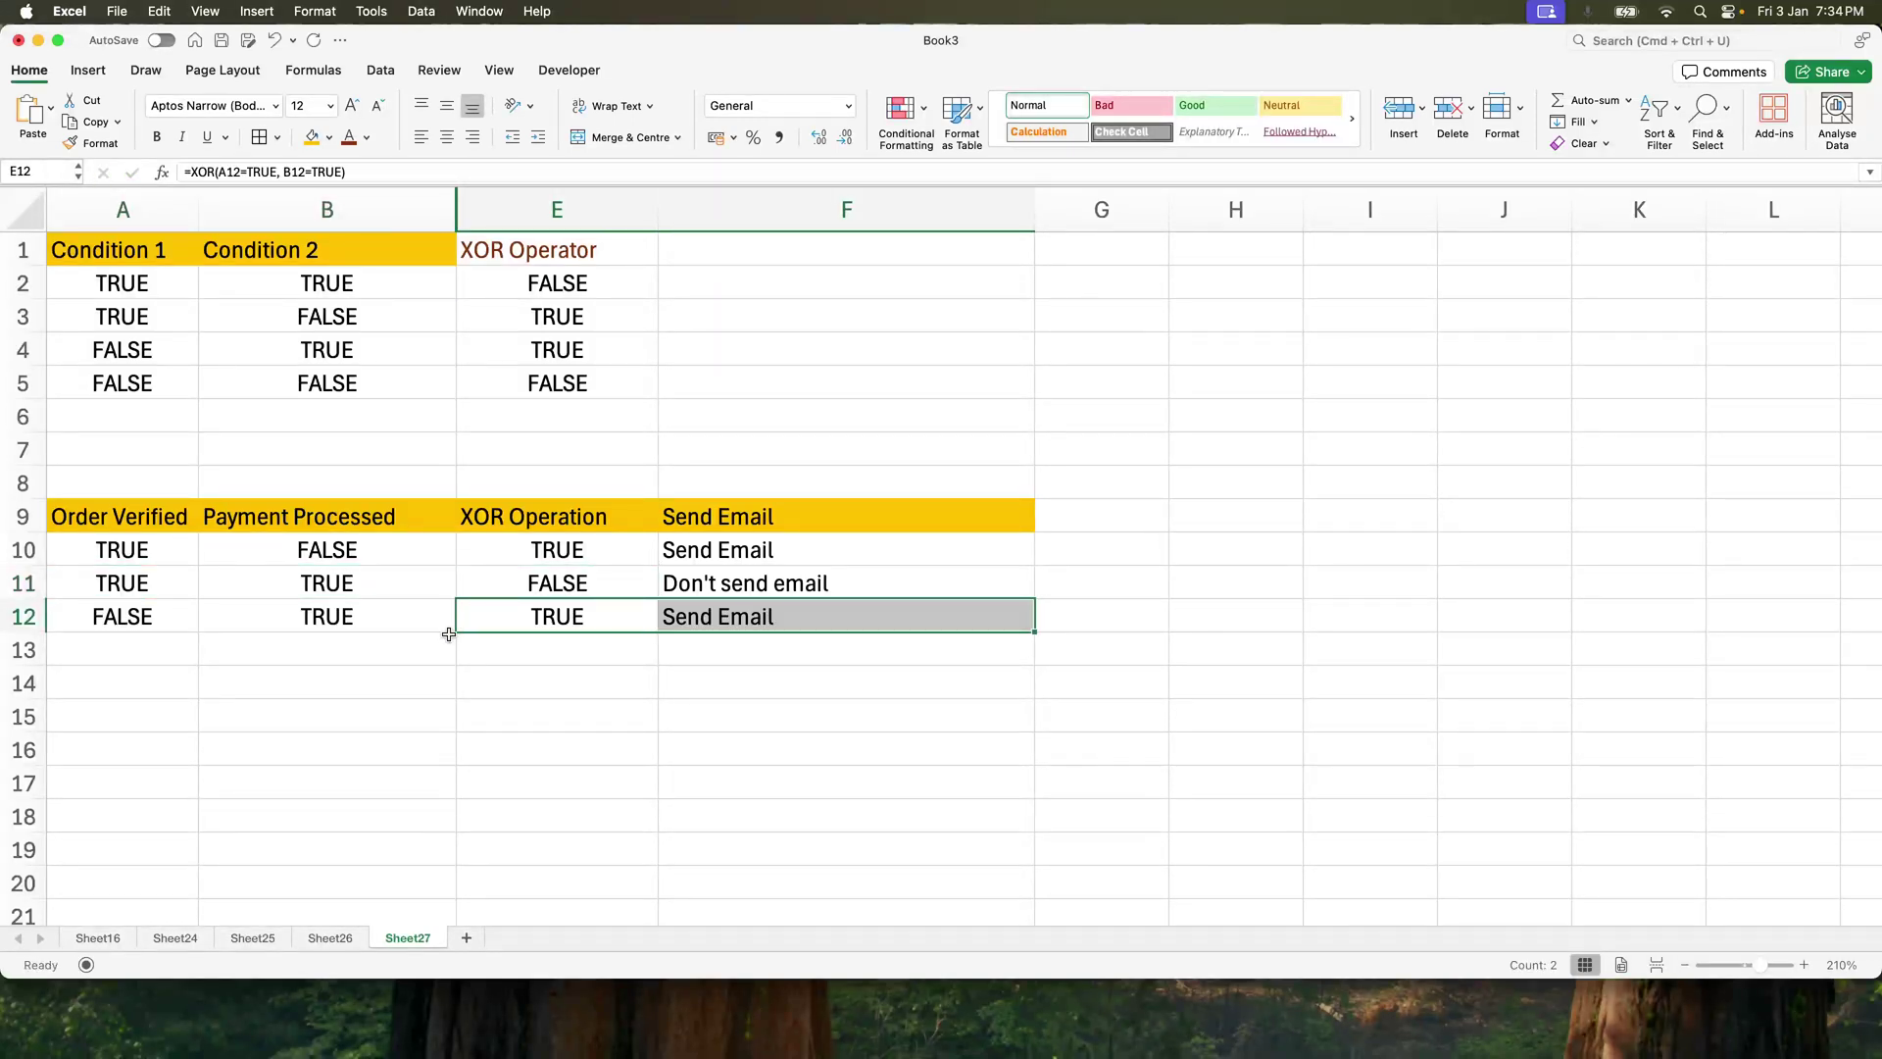
{"action": "left_click", "coordinate": [417, 637]}
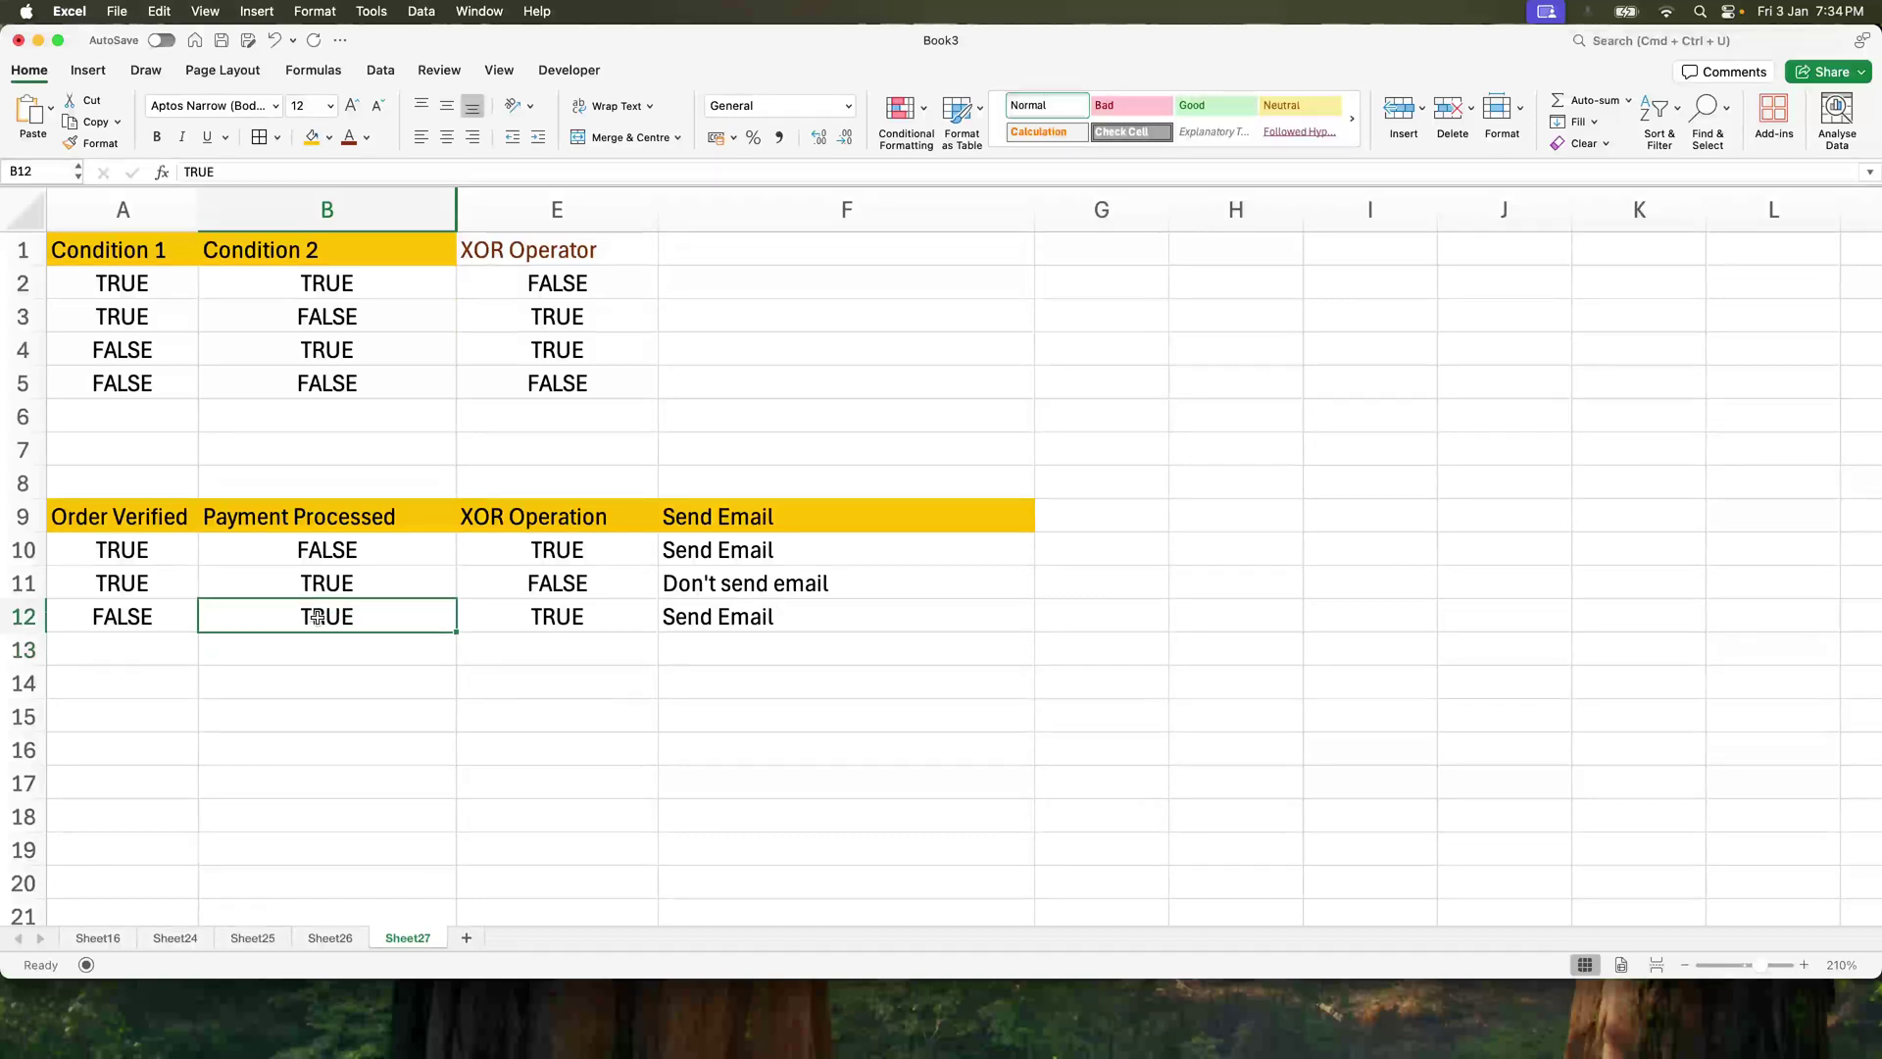
{"action": "left_click", "coordinate": [111, 624]}
Enter FALSE in both A13 and B13 as the fourth order's verification and payment values.
{"action": "left_click", "coordinate": [126, 651]}
{"action": "type", "text": "False"}
{"action": "key", "text": "Tab"}
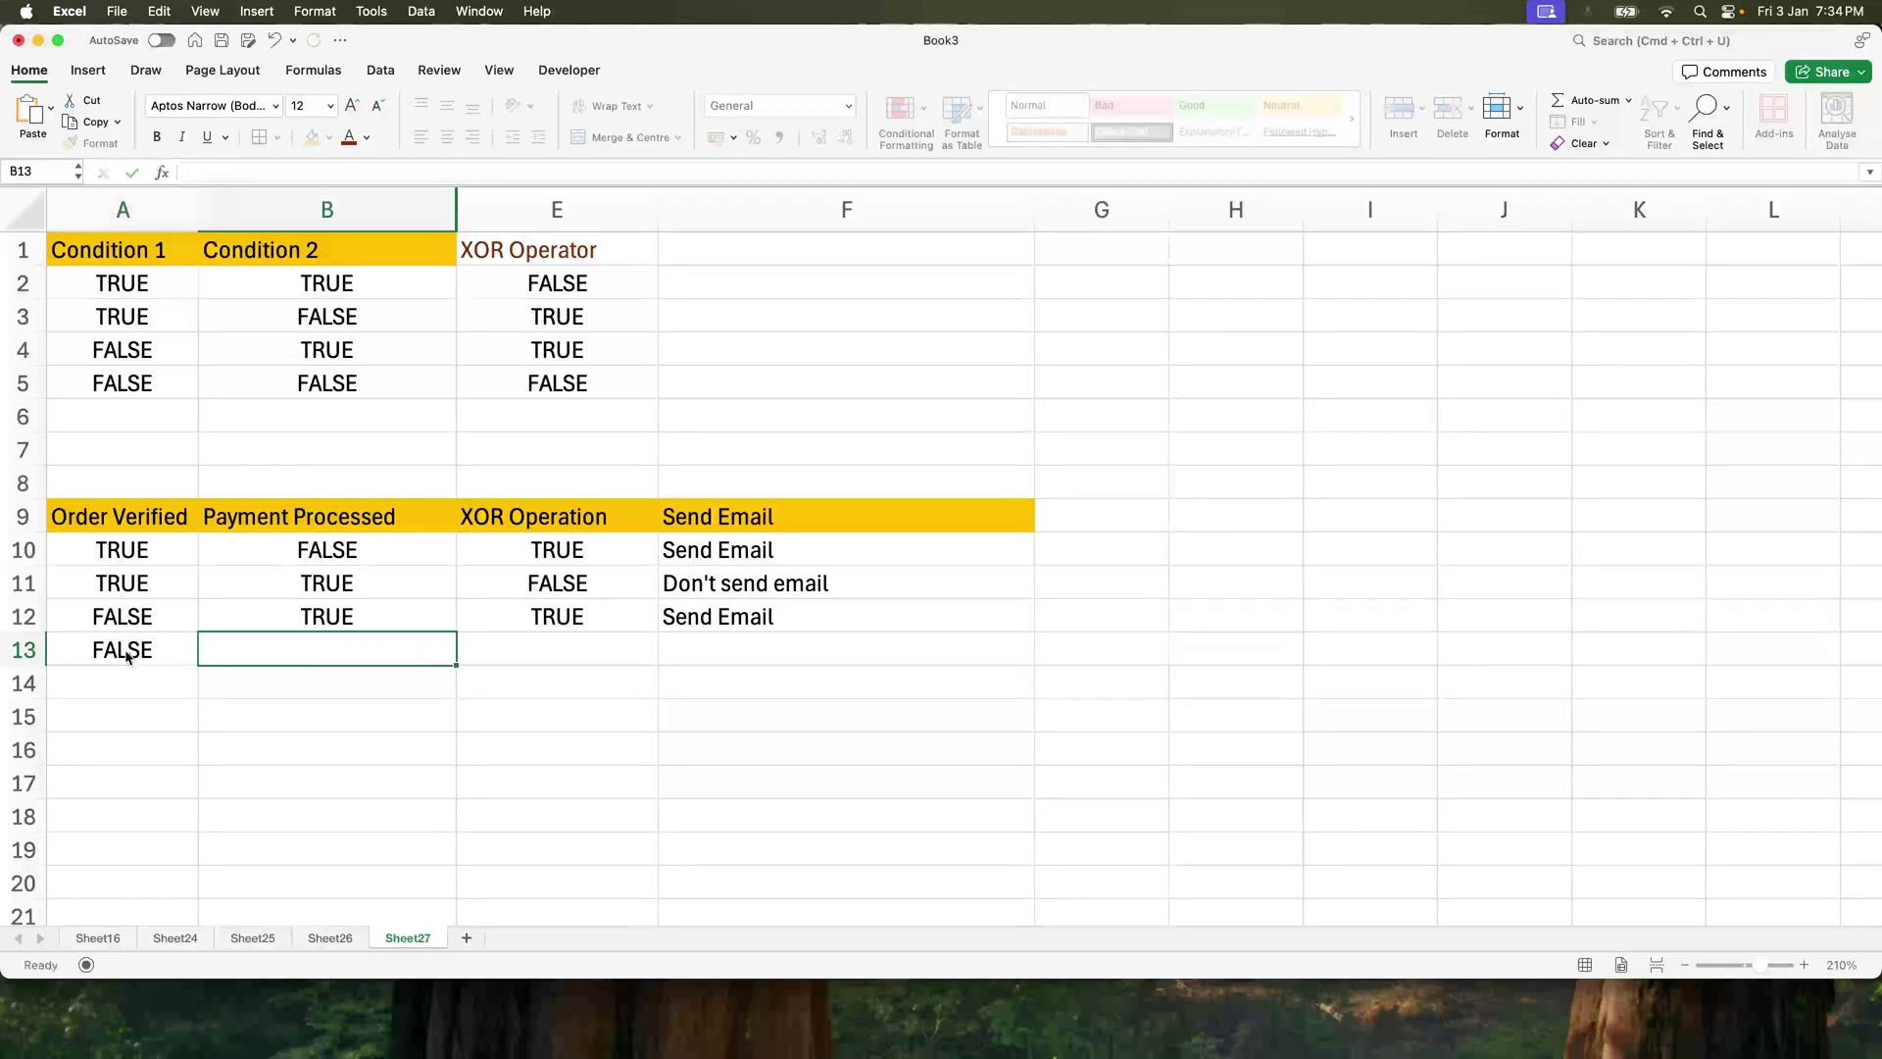
{"action": "type", "text": "F"}
{"action": "key", "text": "BackSpace"}
{"action": "type", "text": "False"}
{"action": "key", "text": "Tab"}
Fill the XOR and IF formulas from row 12 down into E13:F13.
{"action": "key", "text": "Tab"}
{"action": "key", "text": "Left"}
{"action": "key", "text": "shift+Right"}
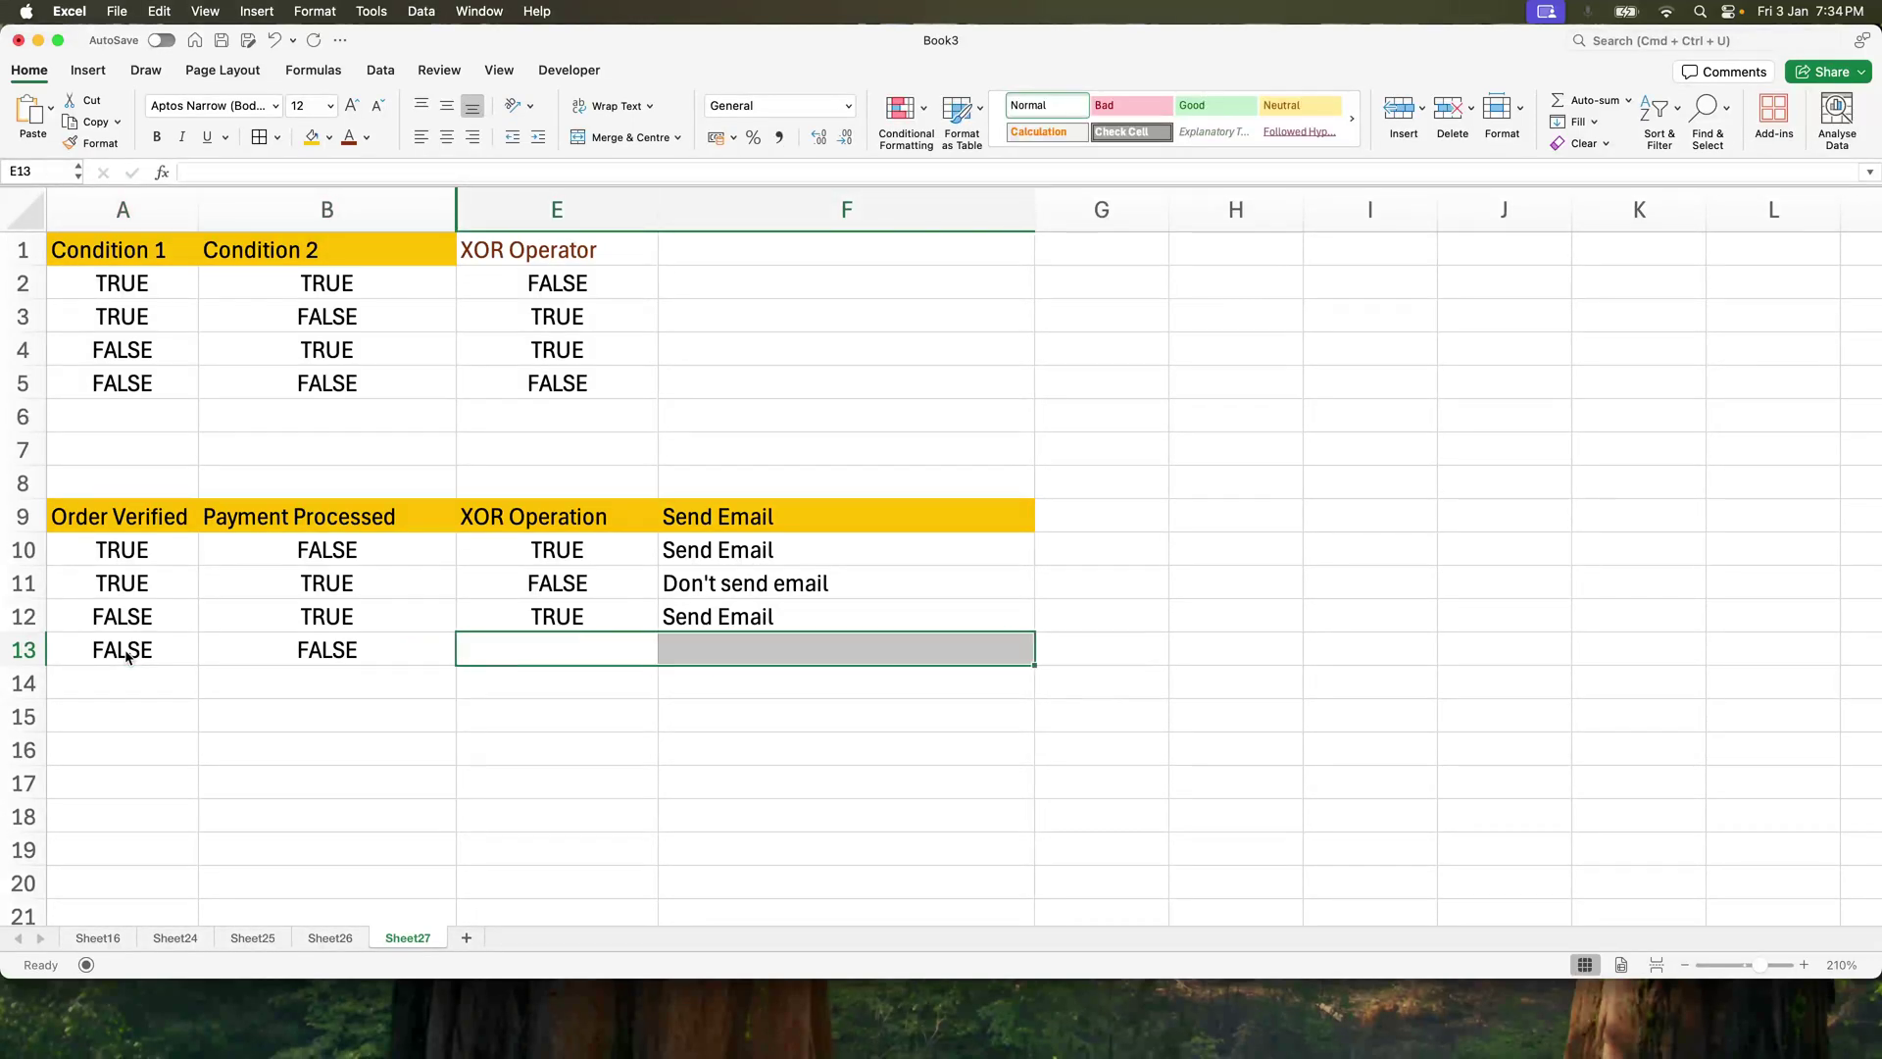
{"action": "key", "text": "ctrl+d"}
{"action": "left_click", "coordinate": [322, 682]}
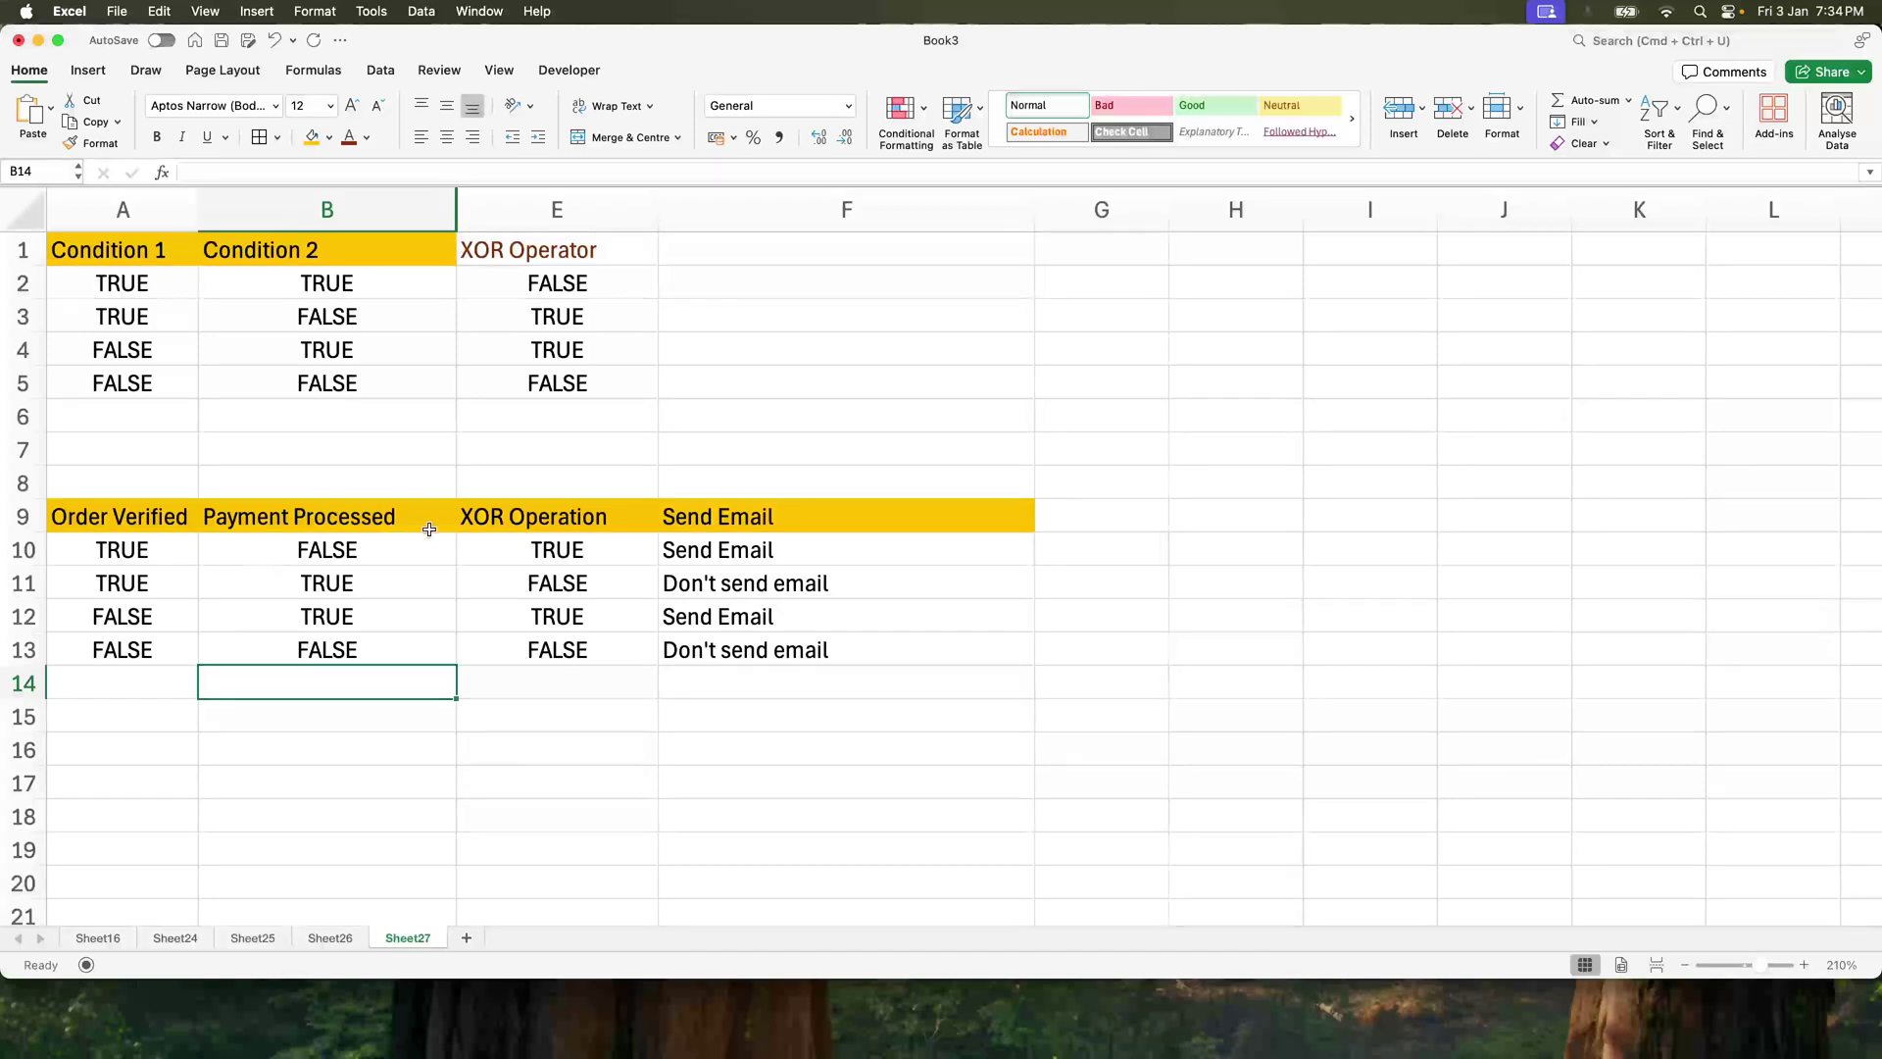
Select the XOR Operation header and its results in E9:E13 to review them.
{"action": "left_click", "coordinate": [501, 515]}
{"action": "left_click_drag", "start_coordinate": [503, 560], "coordinate": [519, 649]}
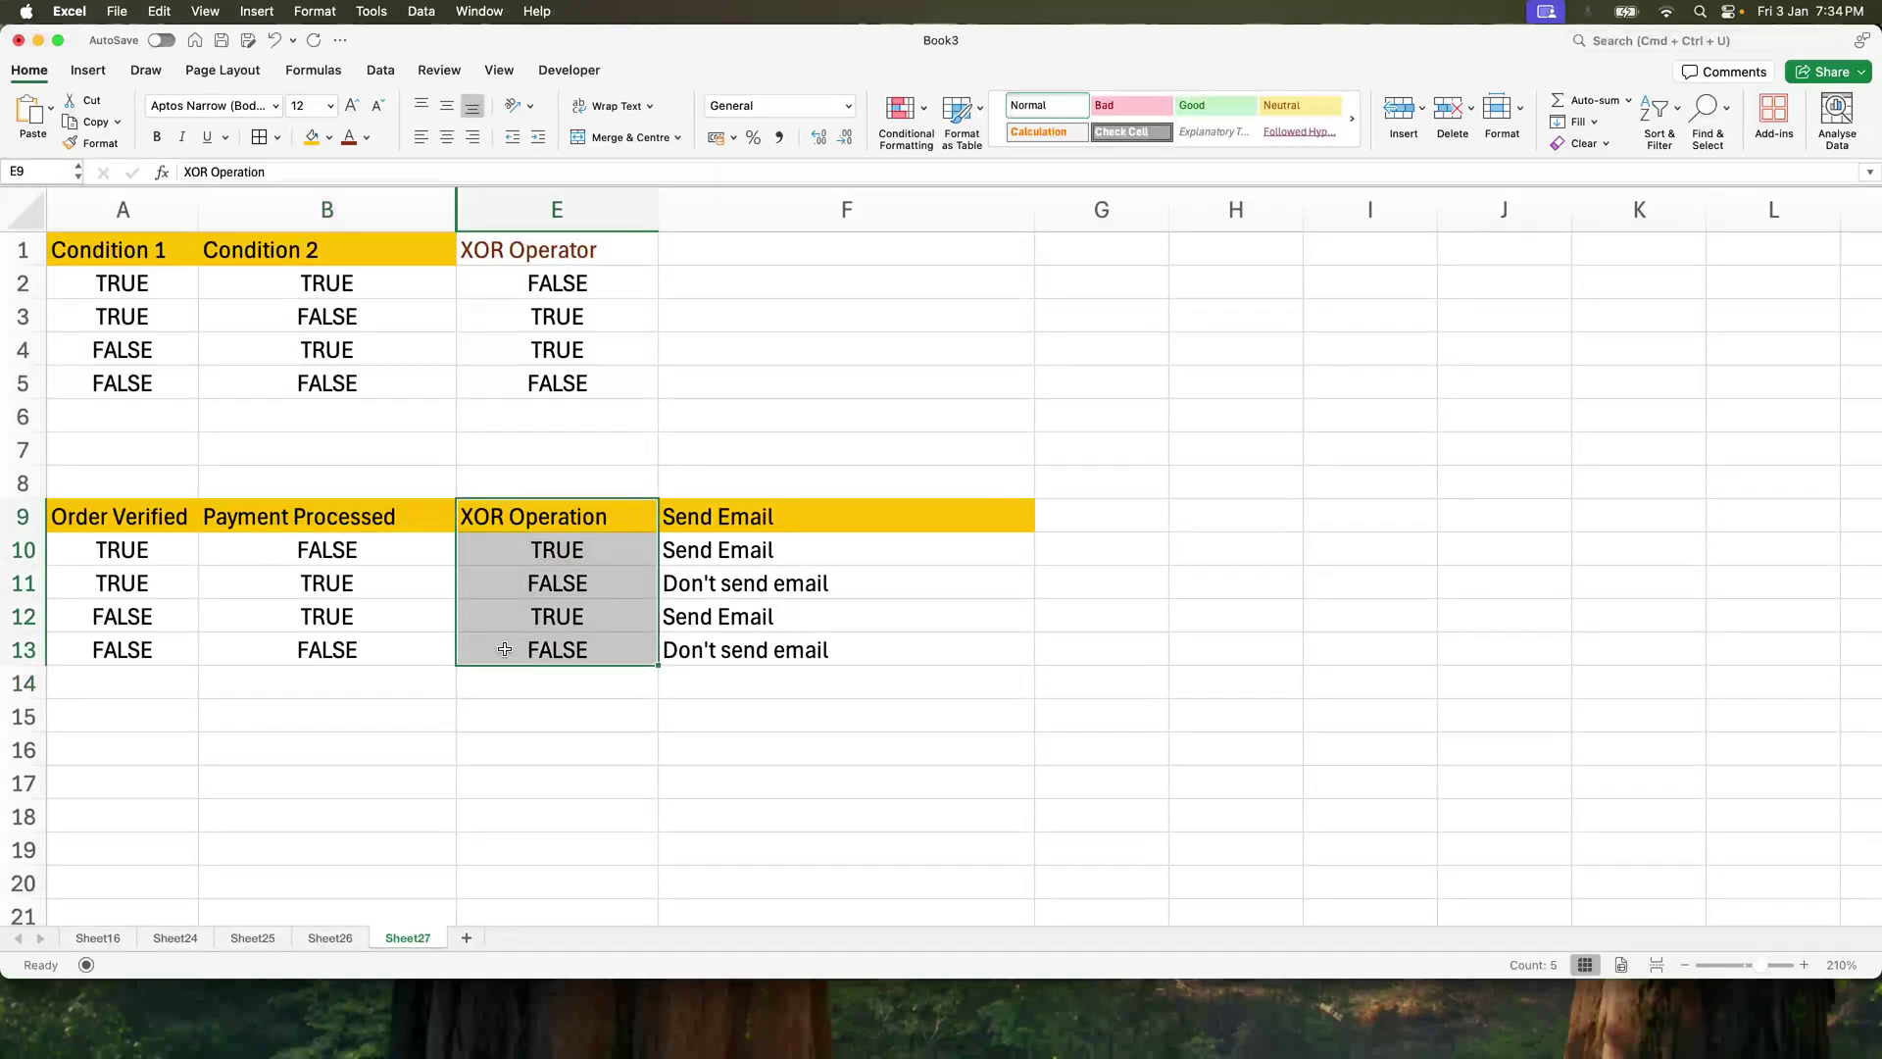